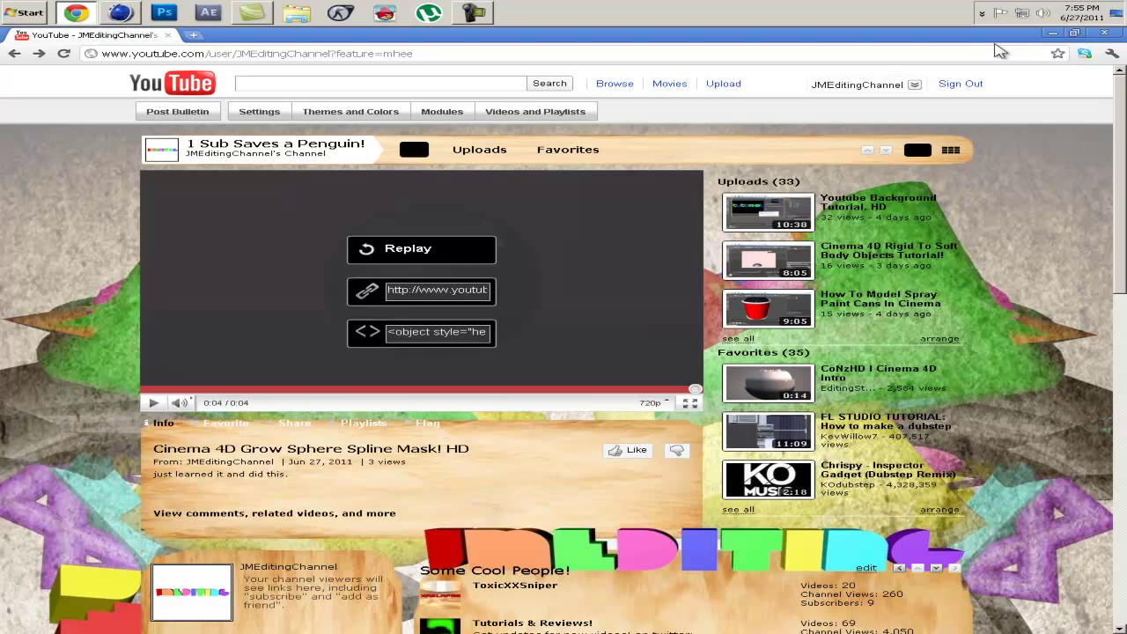
Step: Switch to Cinema 4D and add a Rectangle spline and a Circle spline
{"action": "left_click", "coordinate": [1053, 35]}
{"action": "left_click", "coordinate": [120, 11]}
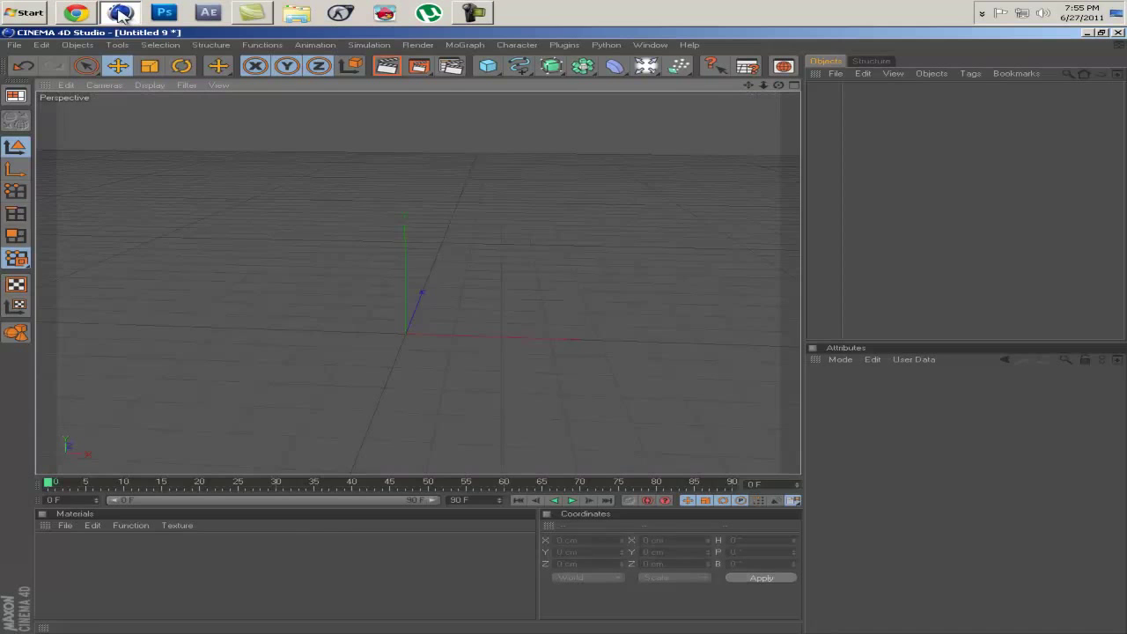
{"action": "left_click_drag", "start_coordinate": [780, 85], "coordinate": [563, 335]}
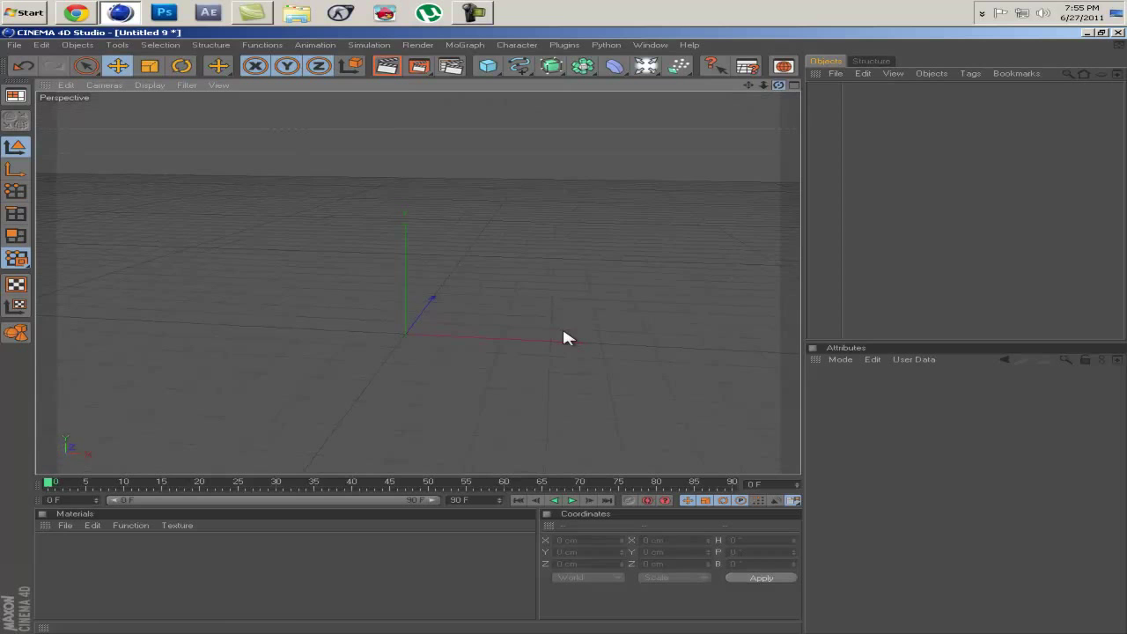
{"action": "left_click", "coordinate": [519, 68]}
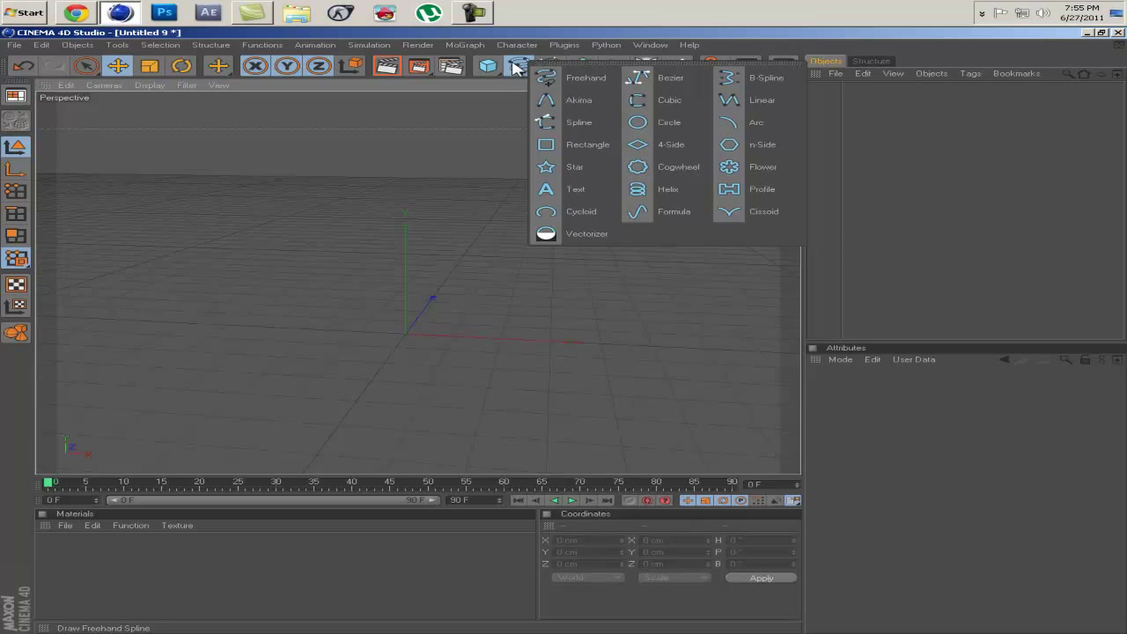
{"action": "left_click", "coordinate": [604, 151]}
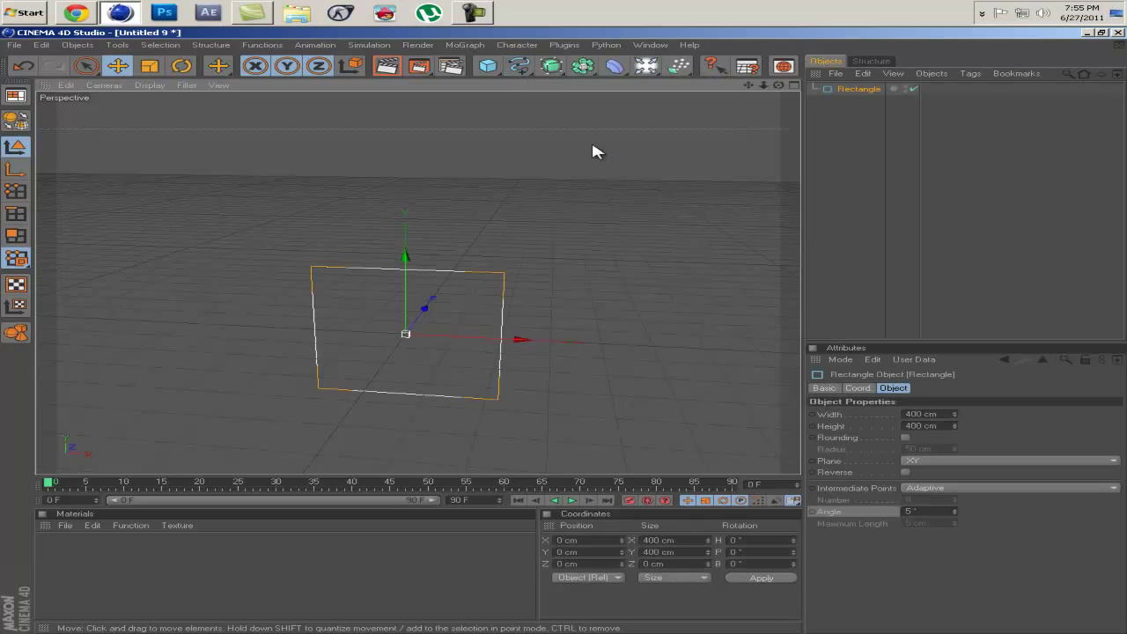
{"action": "left_click", "coordinate": [517, 68]}
{"action": "left_click", "coordinate": [672, 123]}
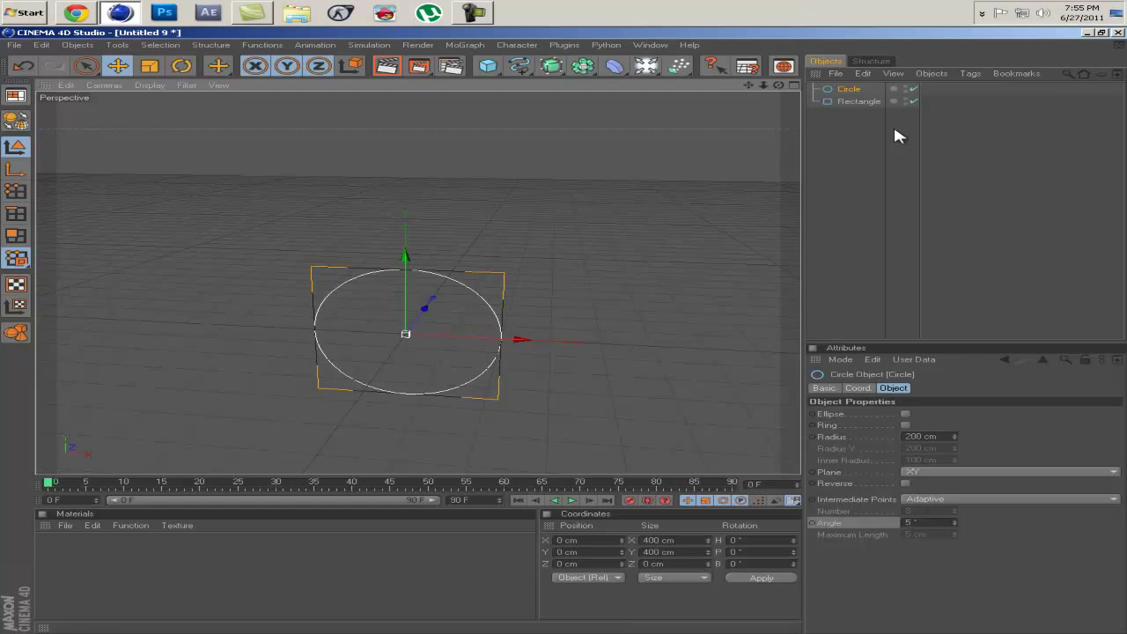
Step: Widen the Rectangle to 443 cm so it measures 443 × 448 cm
{"action": "left_click", "coordinate": [852, 92]}
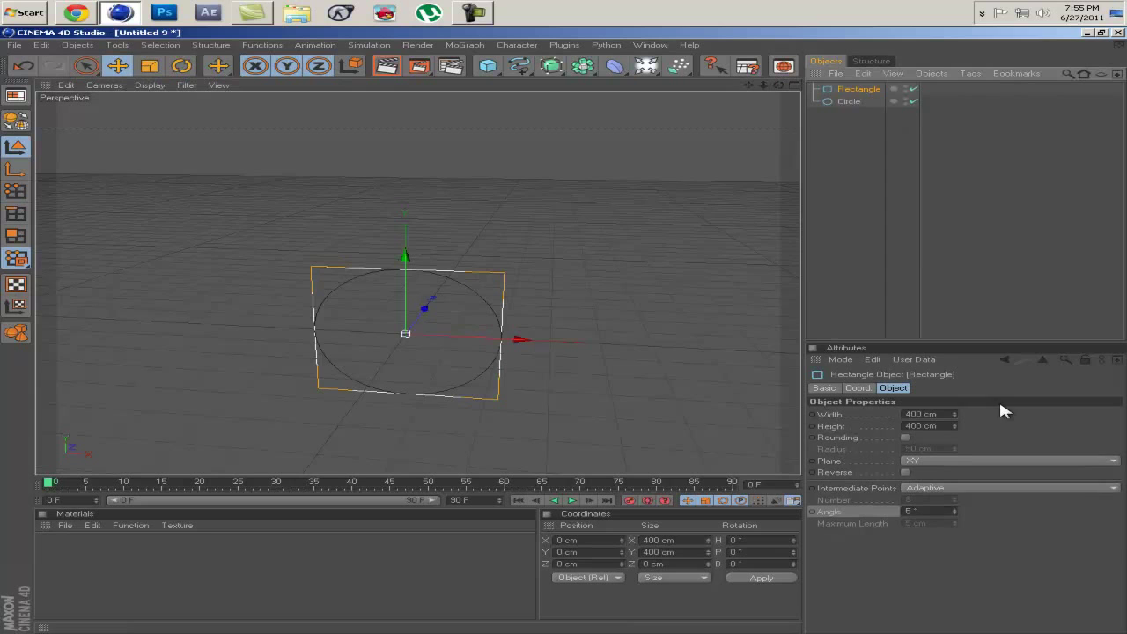
{"action": "left_click_drag", "start_coordinate": [955, 410], "coordinate": [957, 420]}
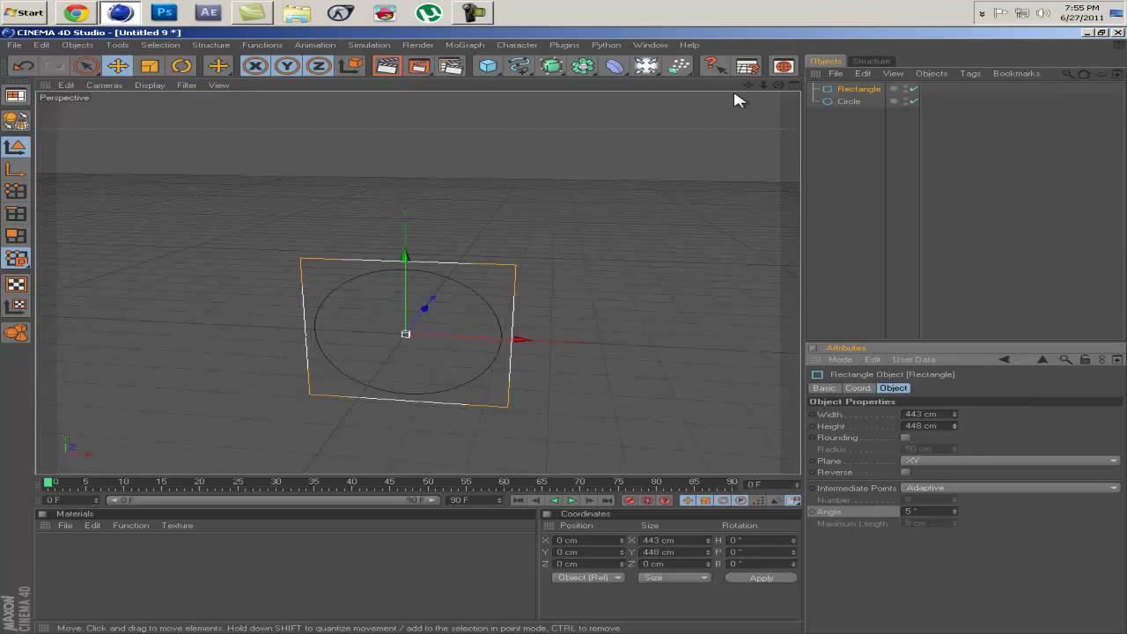
{"action": "left_click_drag", "start_coordinate": [781, 85], "coordinate": [564, 331]}
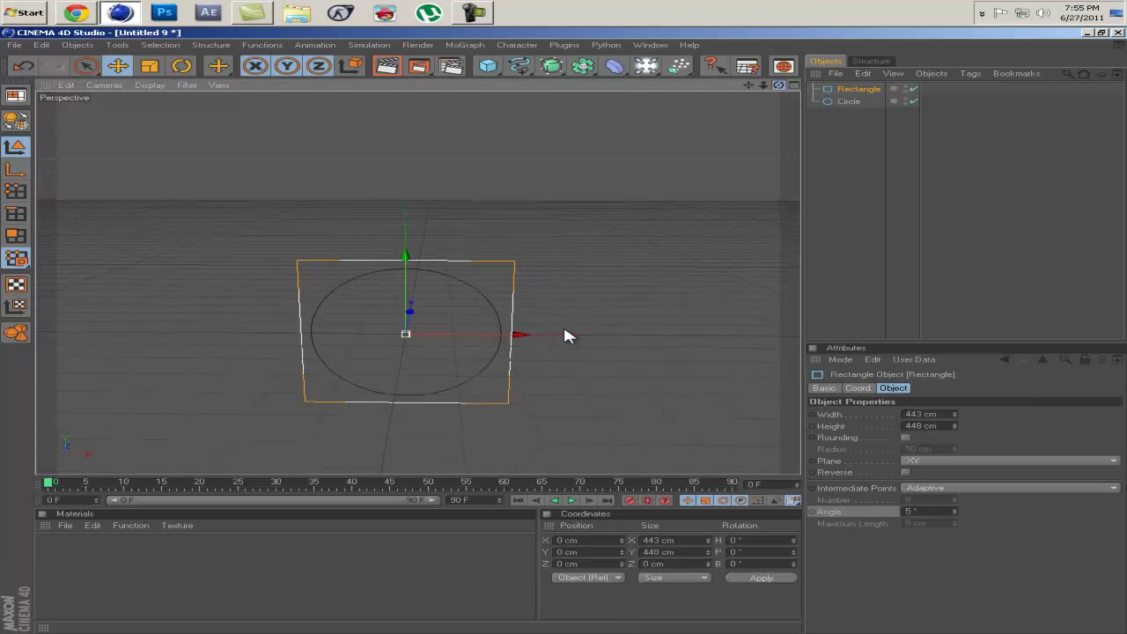
Step: Add a Spline Mask and nest the Rectangle and Circle under it
{"action": "left_click", "coordinate": [585, 68]}
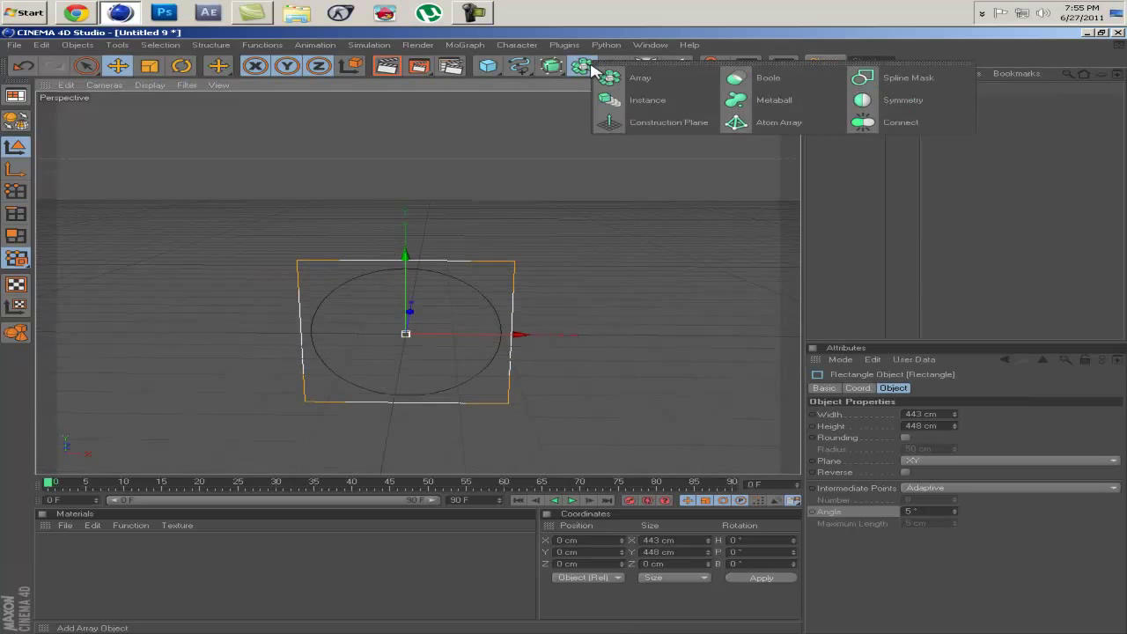
{"action": "left_click", "coordinate": [877, 80]}
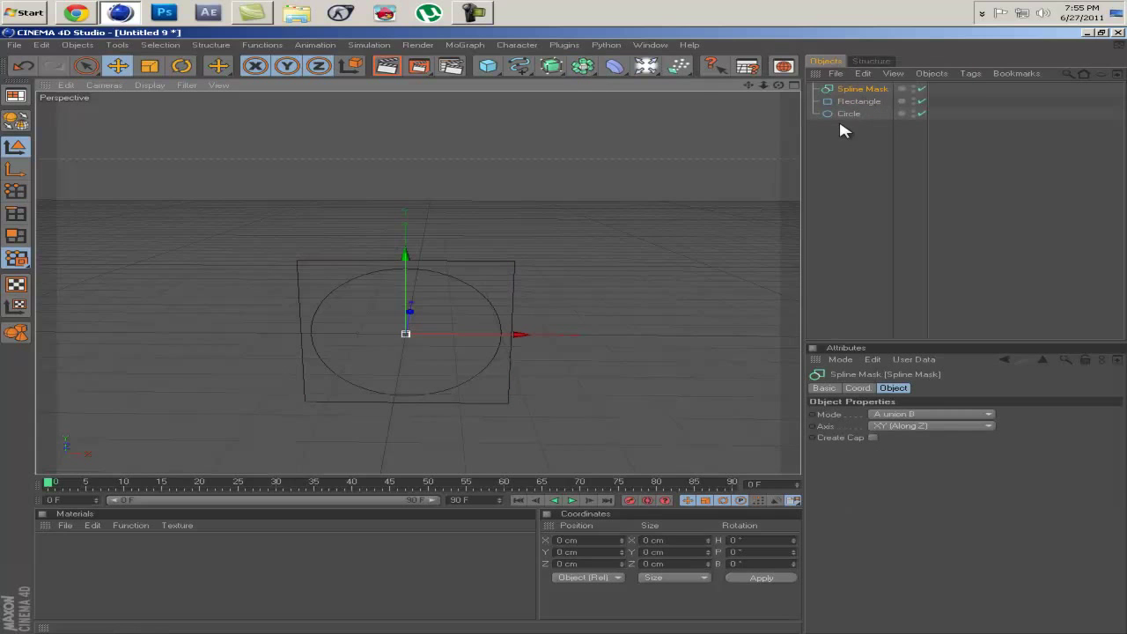
{"action": "left_click_drag", "start_coordinate": [835, 145], "coordinate": [858, 90]}
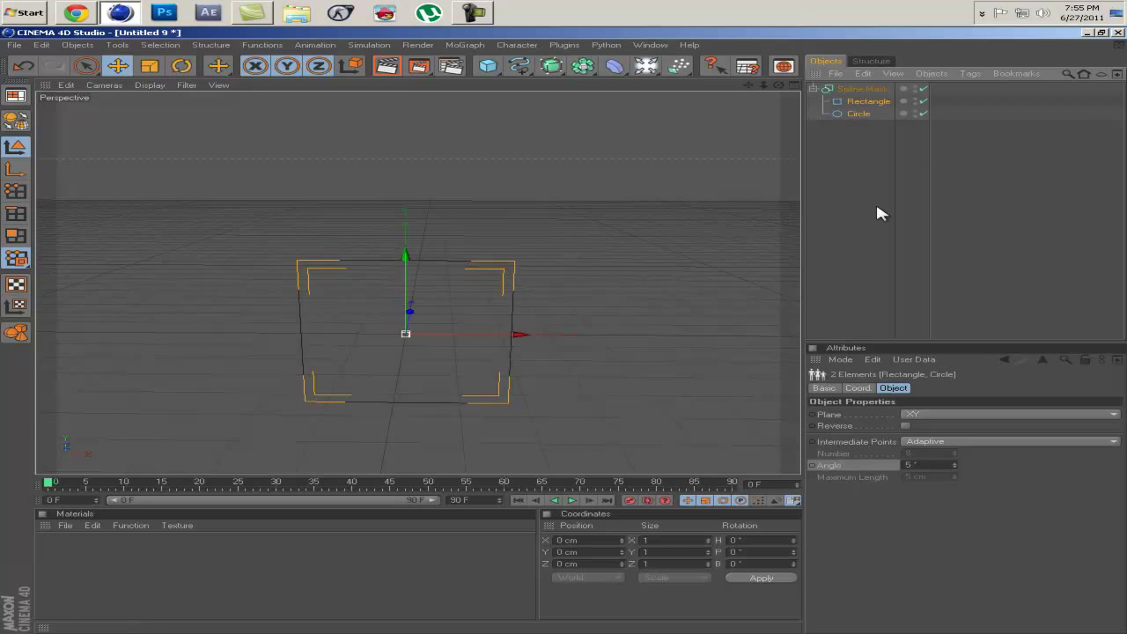
Step: Set the mask mode to A intersect B and raise the Rectangle to Y 460.761 cm
{"action": "left_click", "coordinate": [857, 90]}
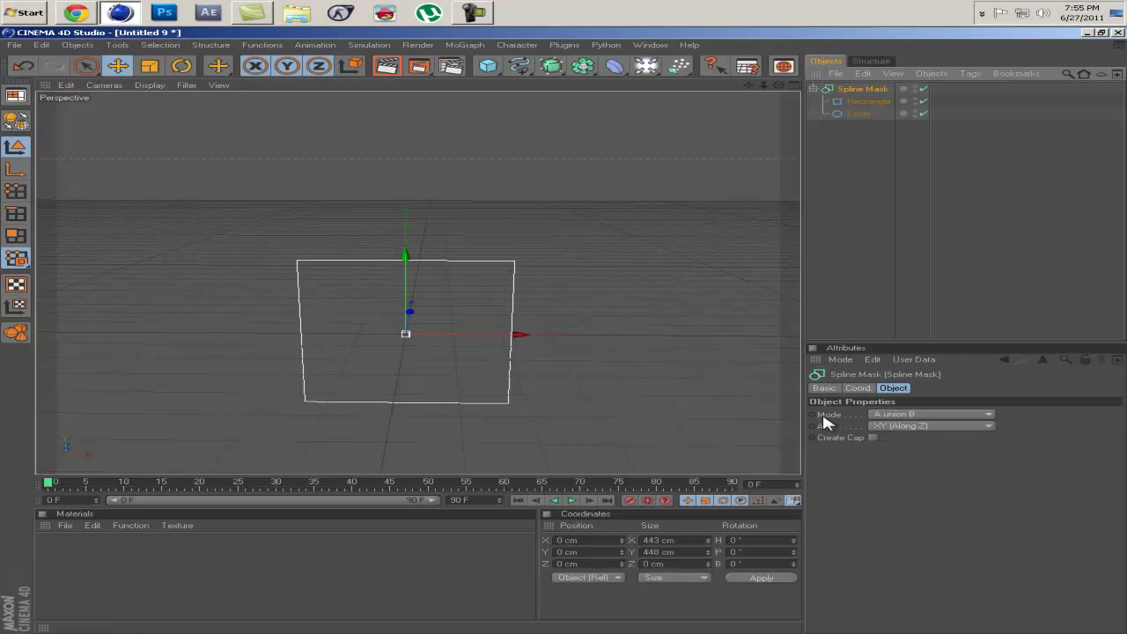
{"action": "left_click", "coordinate": [899, 415]}
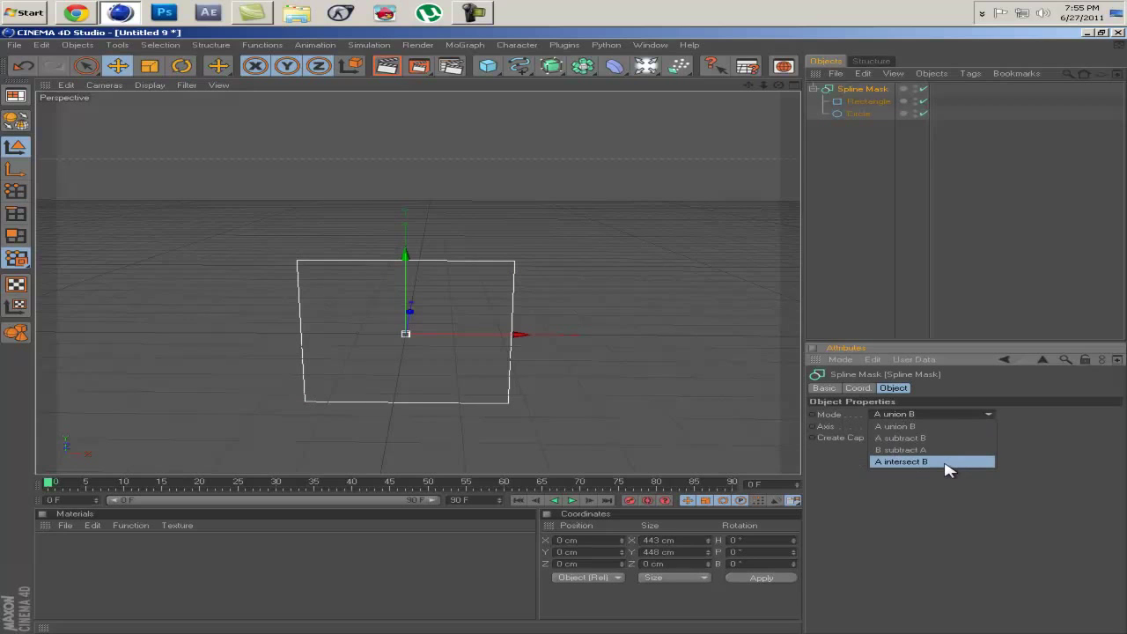
{"action": "left_click", "coordinate": [930, 463]}
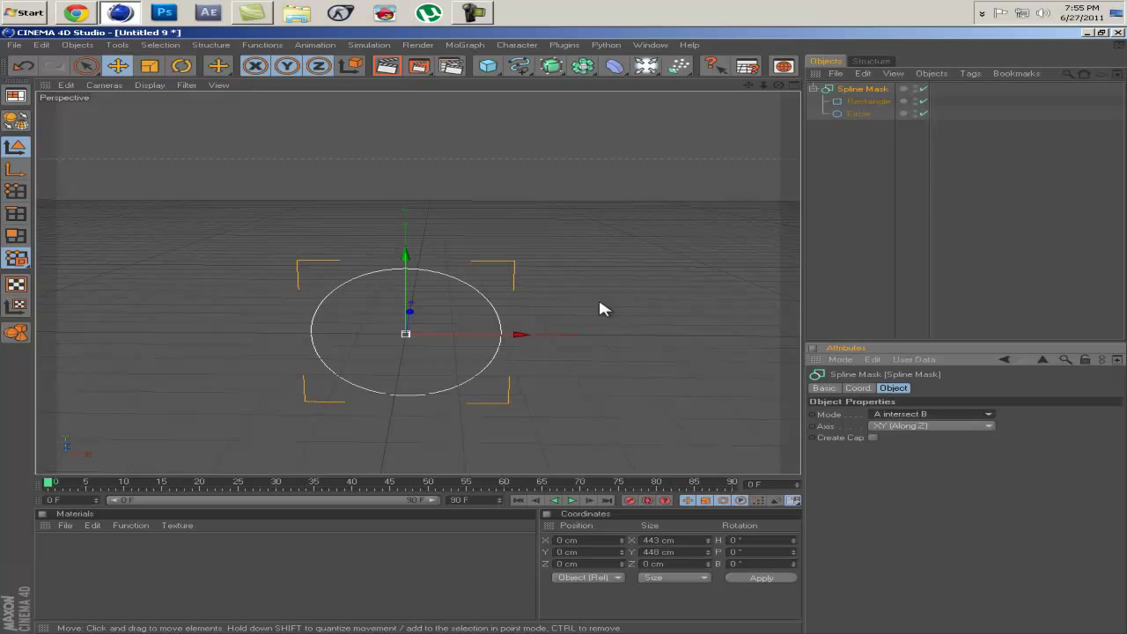
{"action": "left_click", "coordinate": [868, 101]}
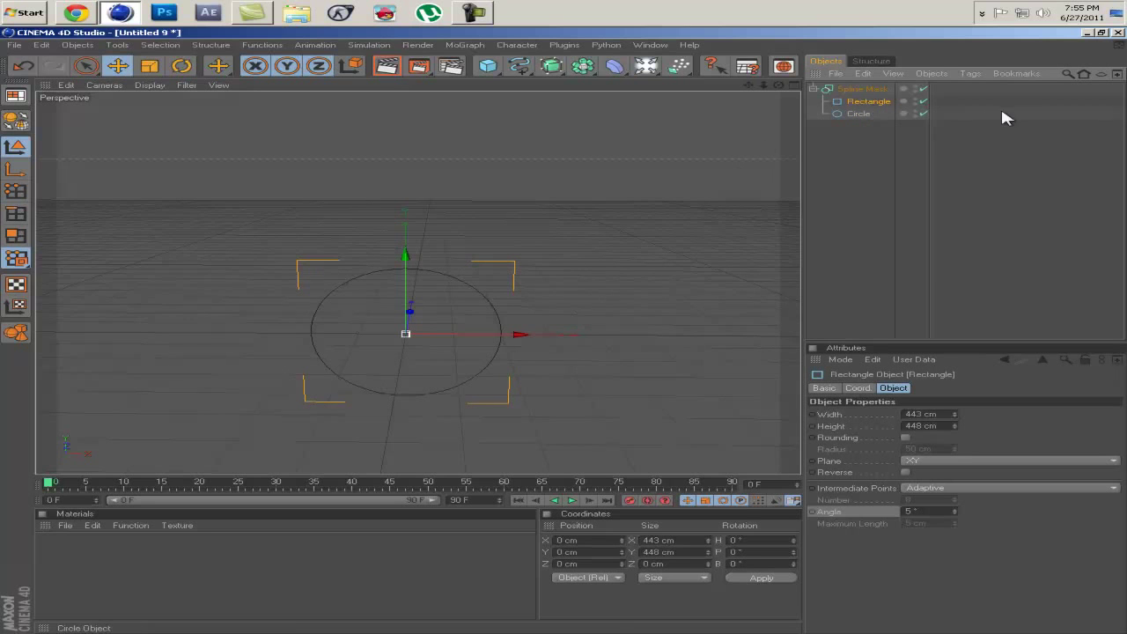
{"action": "left_click_drag", "start_coordinate": [405, 264], "coordinate": [565, 326]}
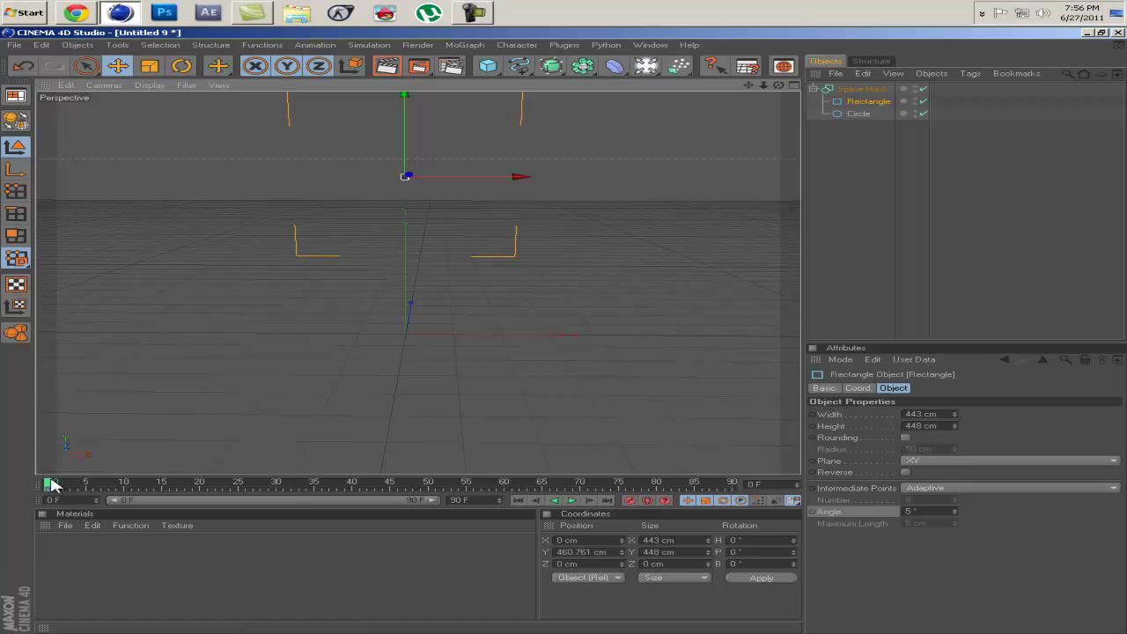
Step: Keyframe the Rectangle sliding from Y 460.761 cm down over the circle by frame 55, then preview
{"action": "left_click_drag", "start_coordinate": [51, 483], "coordinate": [147, 504]}
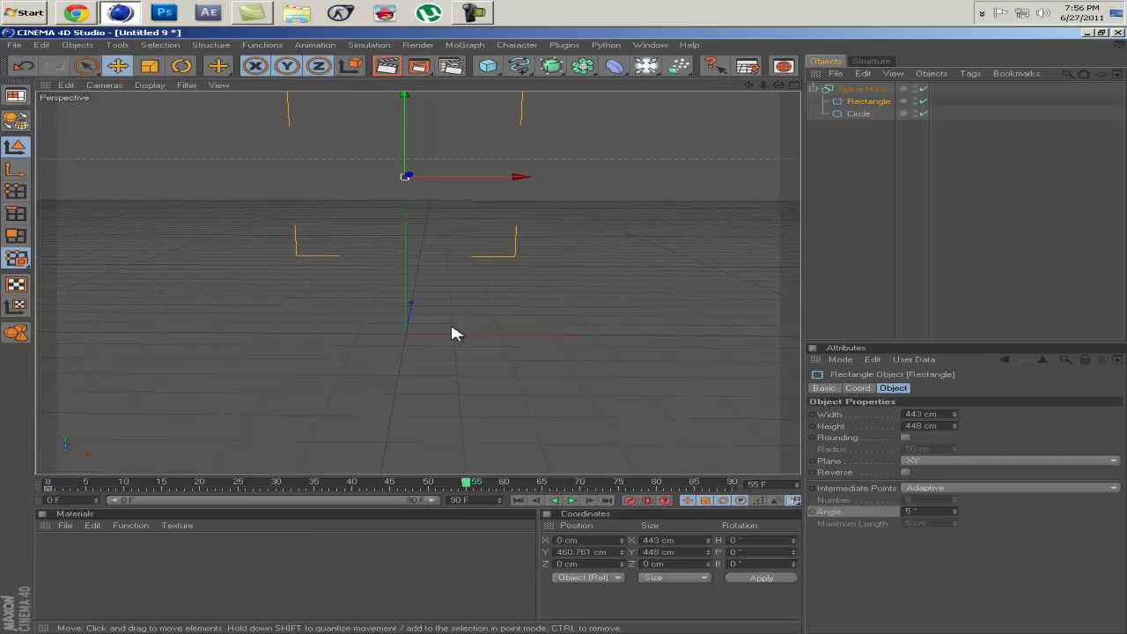
{"action": "left_click_drag", "start_coordinate": [405, 108], "coordinate": [568, 339]}
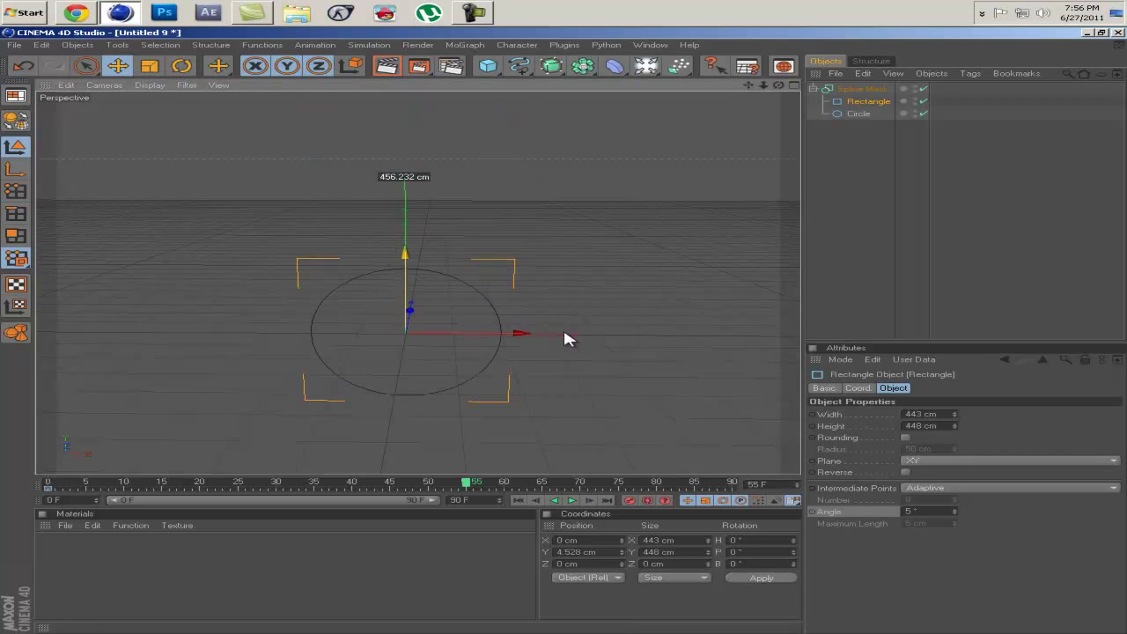
{"action": "left_click", "coordinate": [520, 500]}
{"action": "left_click", "coordinate": [573, 501]}
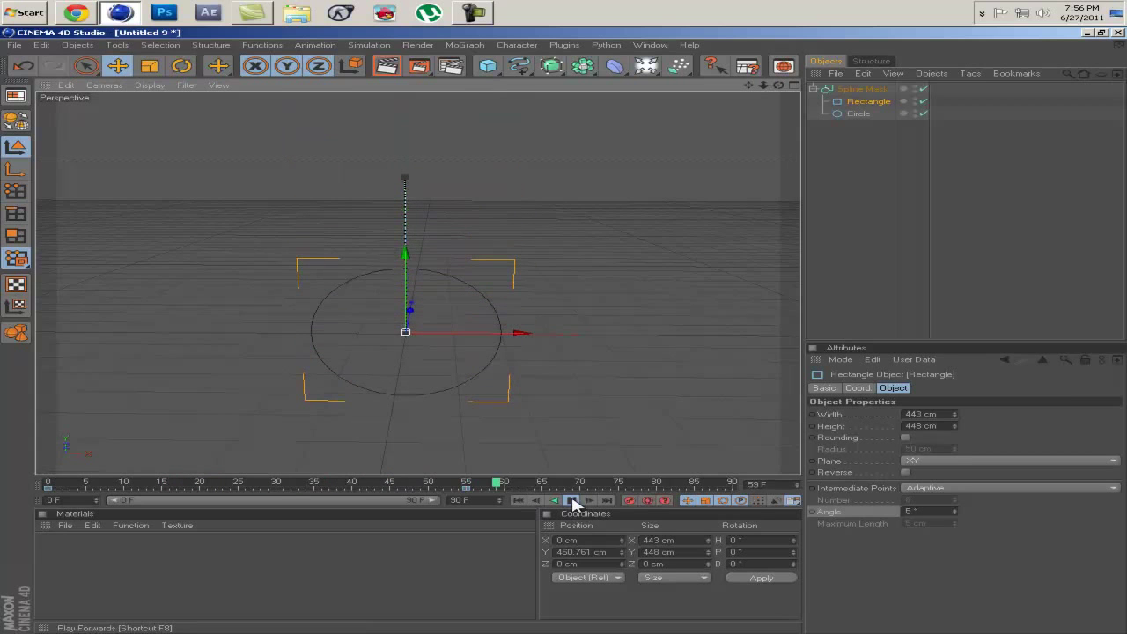
{"action": "left_click", "coordinate": [573, 500]}
{"action": "left_click", "coordinate": [518, 501]}
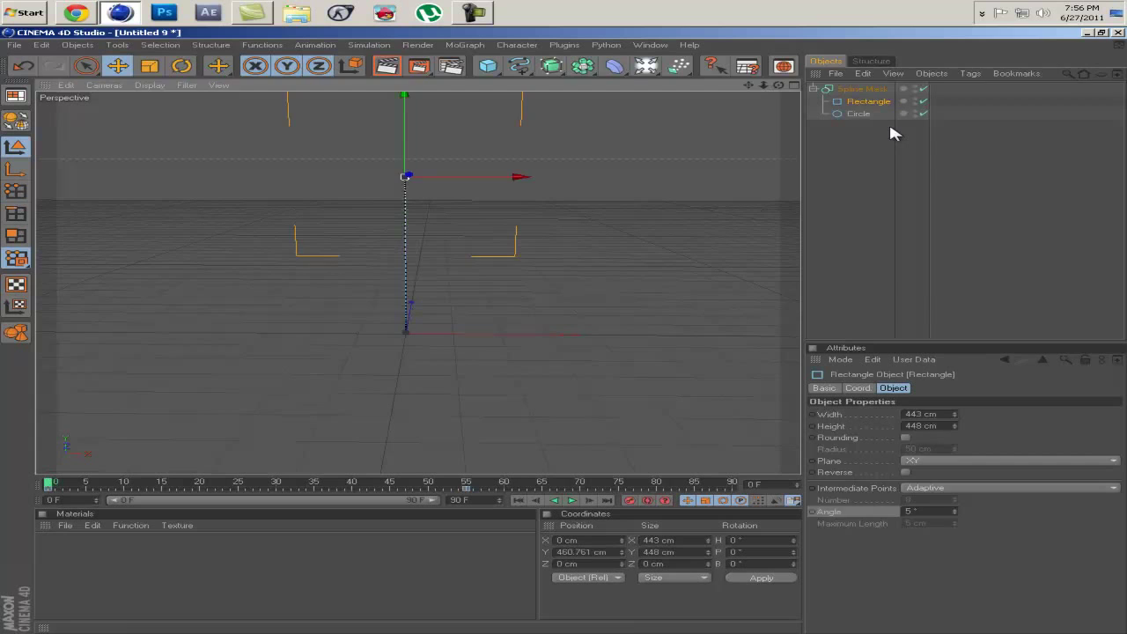
{"action": "left_click", "coordinate": [862, 89]}
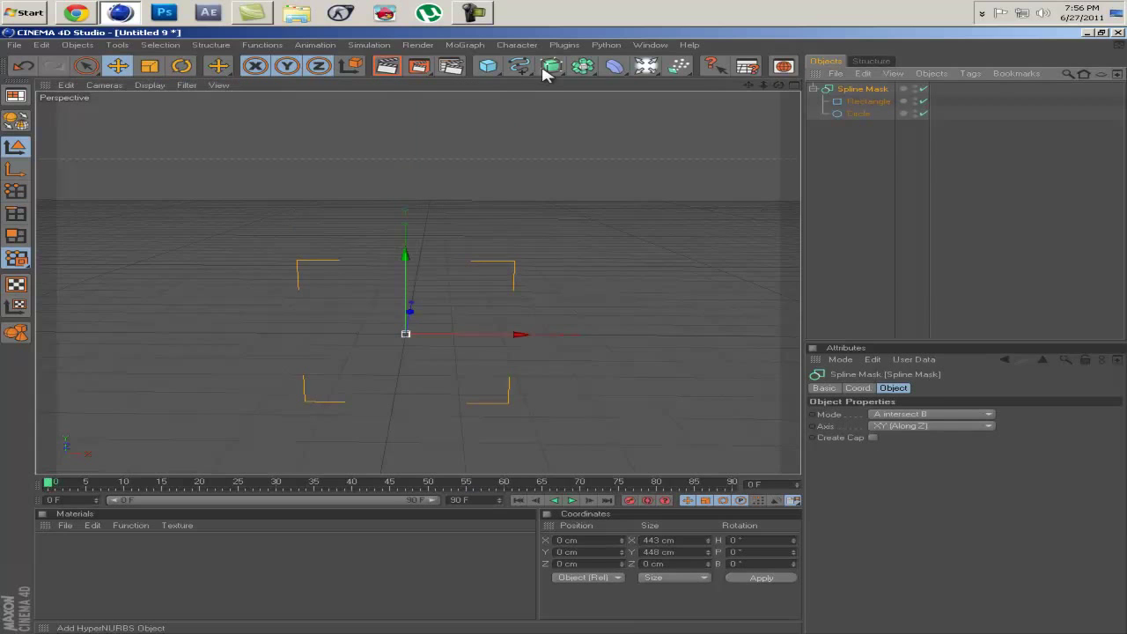
Step: Put the Spline Mask inside a Lathe NURBS and rotate the mask to B 180.525°
{"action": "left_click_drag", "start_coordinate": [549, 70], "coordinate": [611, 102]}
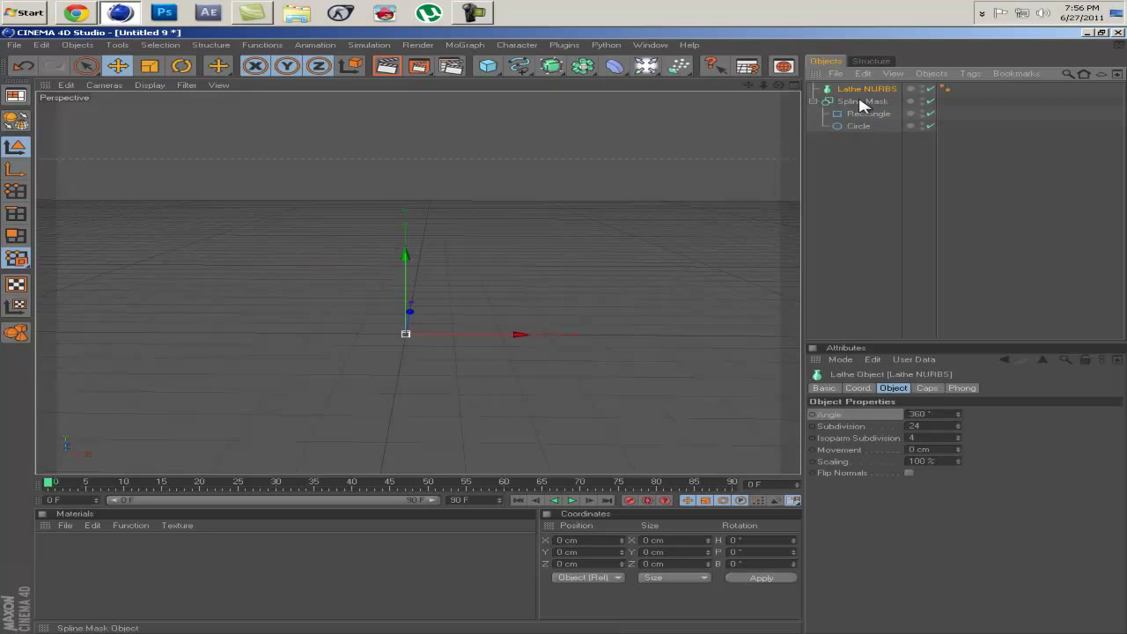
{"action": "left_click_drag", "start_coordinate": [862, 103], "coordinate": [871, 93]}
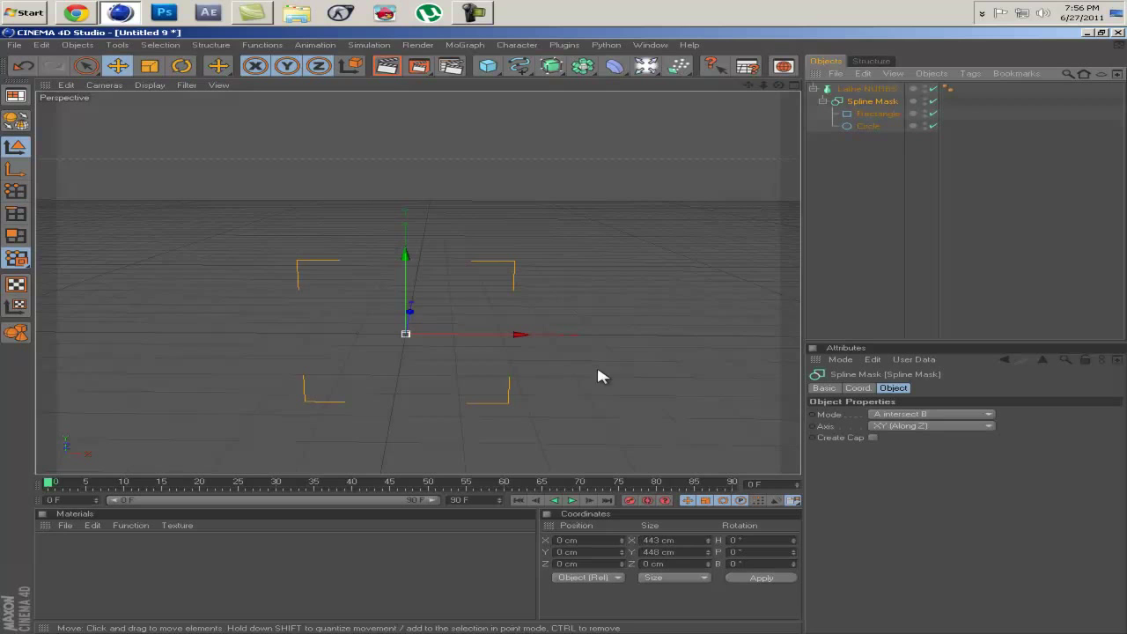
{"action": "left_click", "coordinate": [575, 502]}
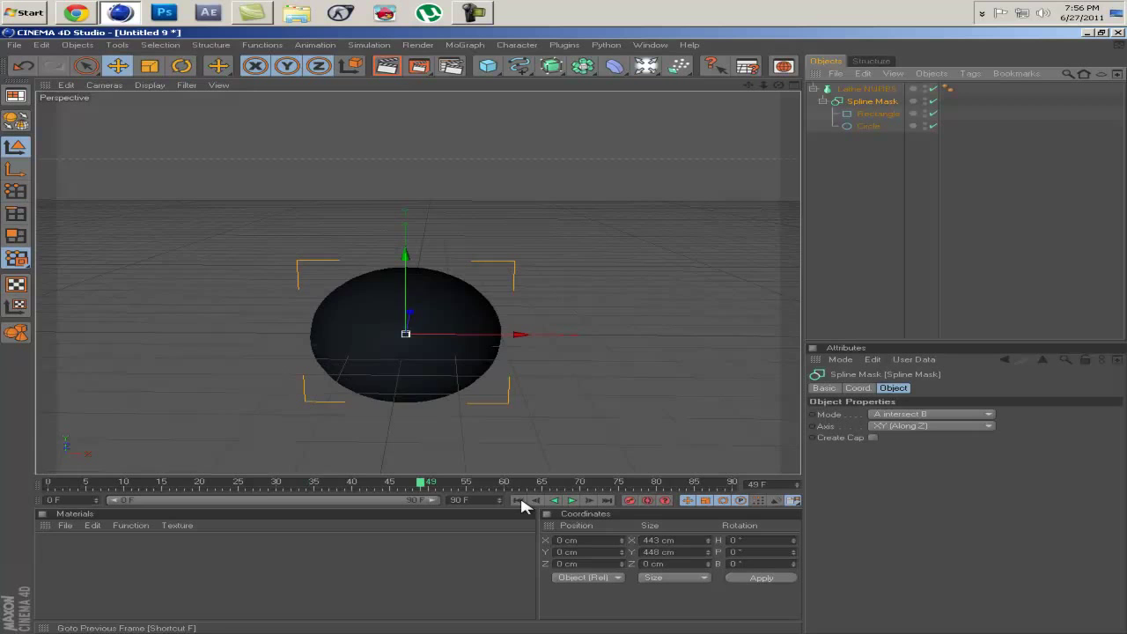
{"action": "left_click", "coordinate": [518, 500]}
{"action": "left_click", "coordinate": [181, 66]}
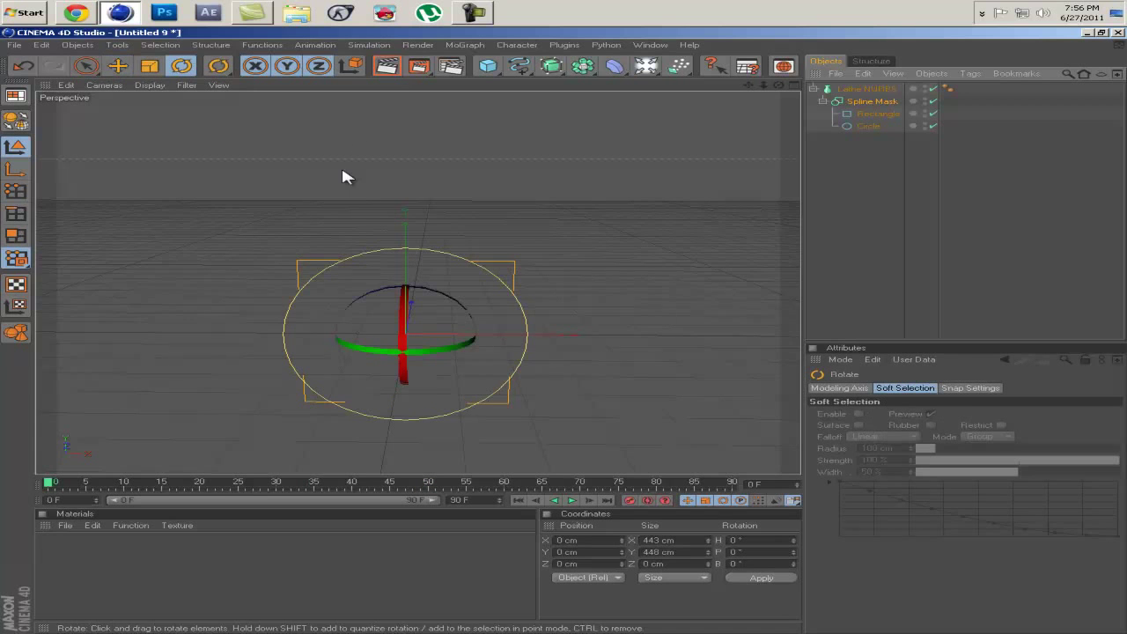
{"action": "left_click_drag", "start_coordinate": [440, 298], "coordinate": [377, 373]}
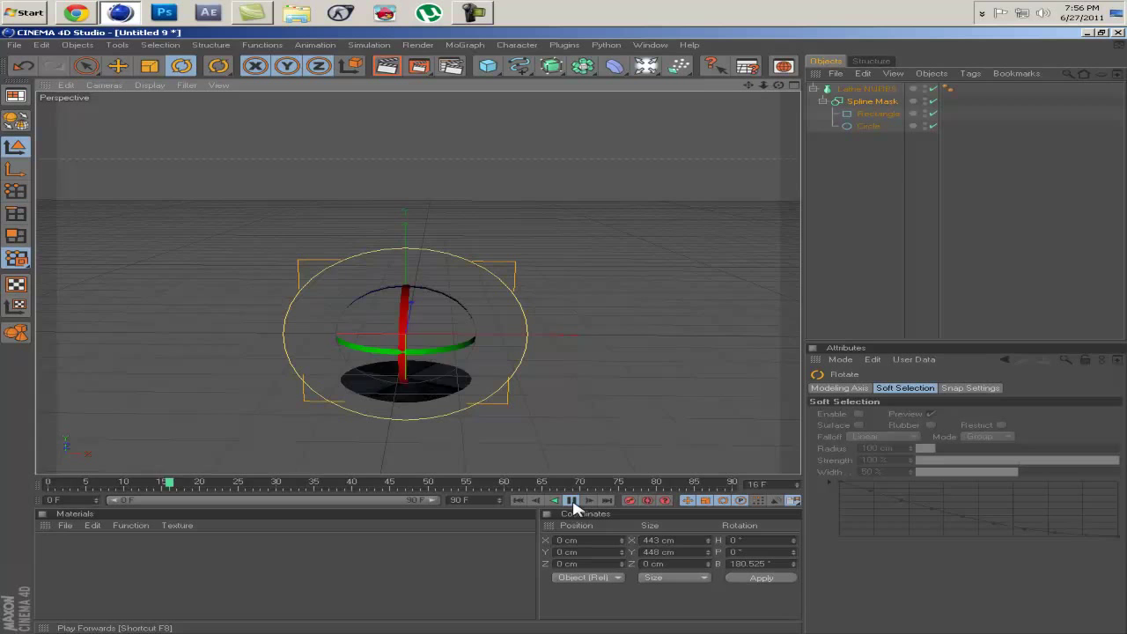
Step: Make the Circle a ring with a 178 cm inner radius
{"action": "left_click", "coordinate": [573, 507]}
{"action": "scroll", "coordinate": [604, 315], "scroll_direction": "up", "scroll_amount": 5}
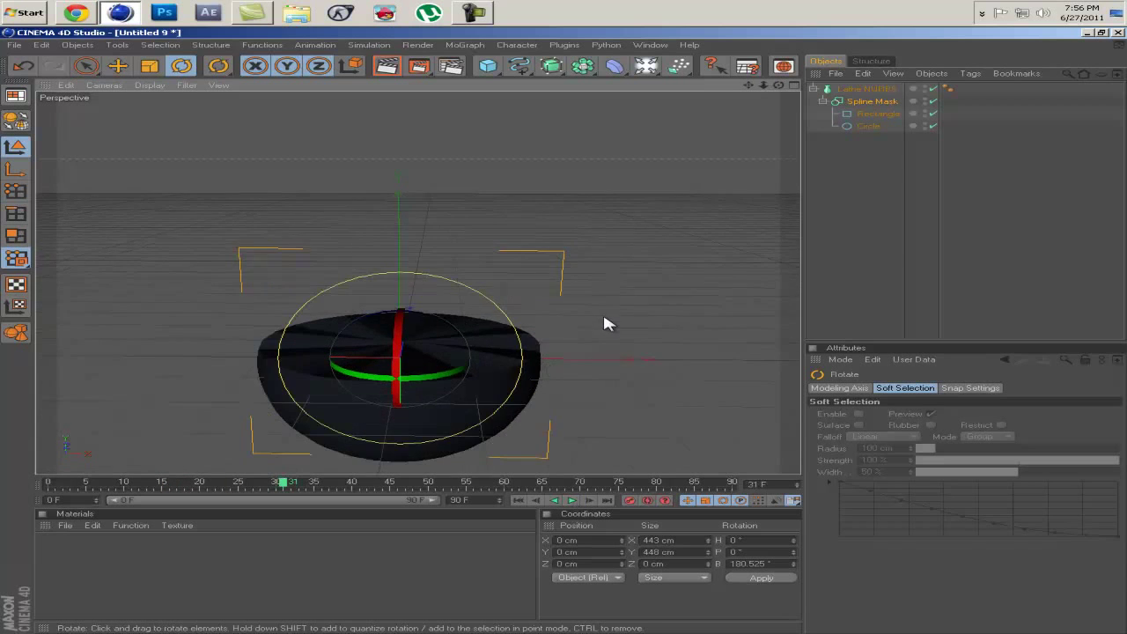
{"action": "left_click_drag", "start_coordinate": [572, 324], "coordinate": [567, 326], "text": "alt"}
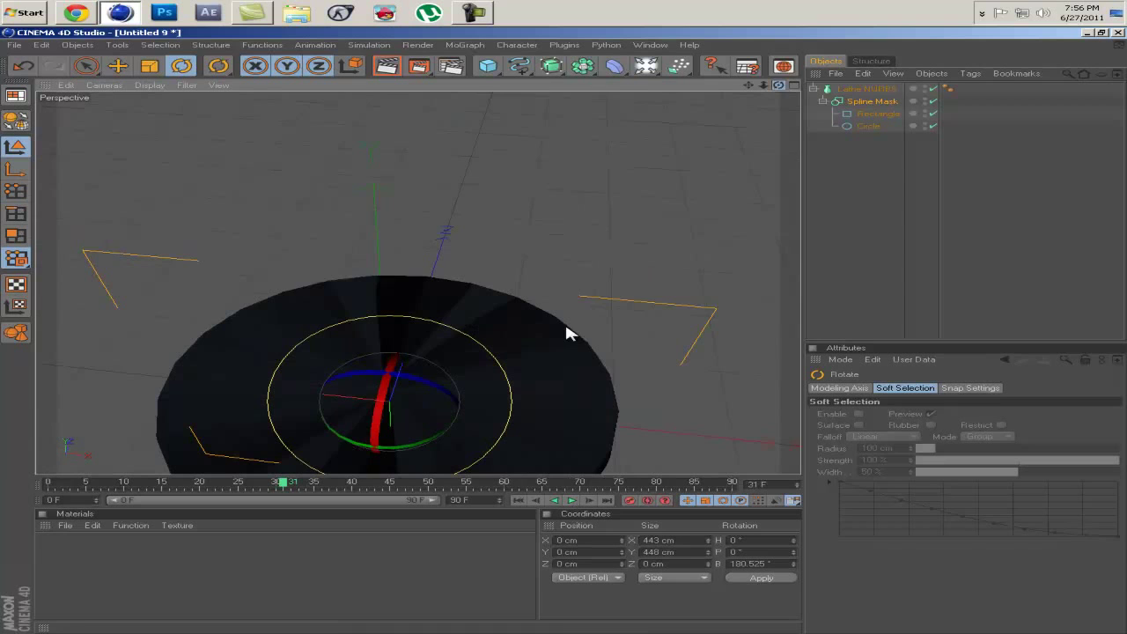
{"action": "left_click_drag", "start_coordinate": [748, 85], "coordinate": [566, 337]}
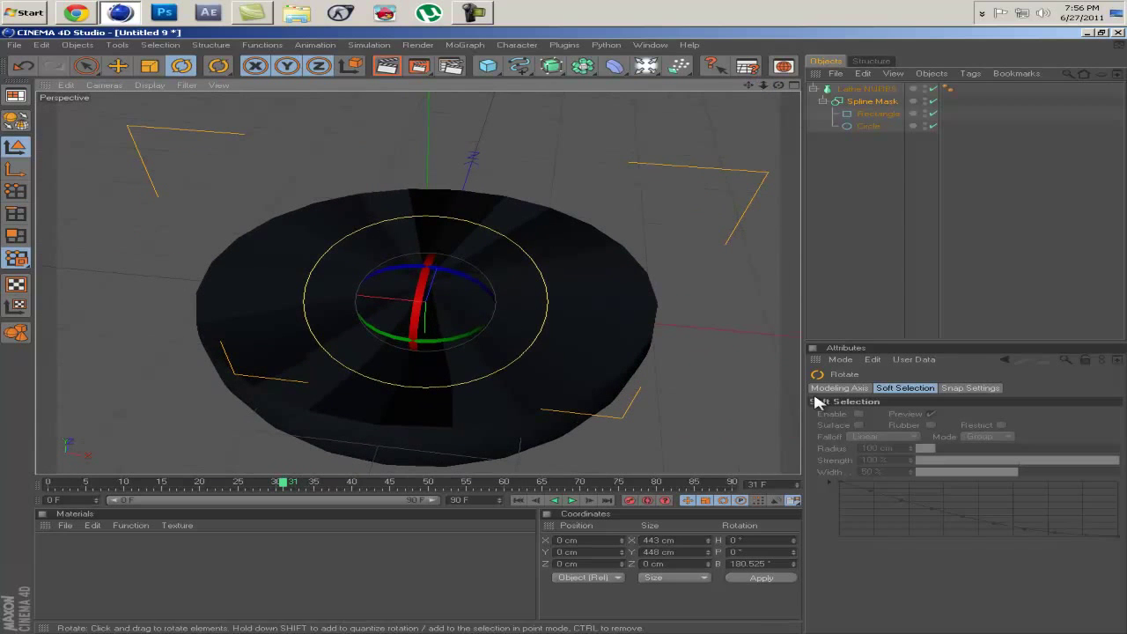
{"action": "left_click", "coordinate": [866, 127]}
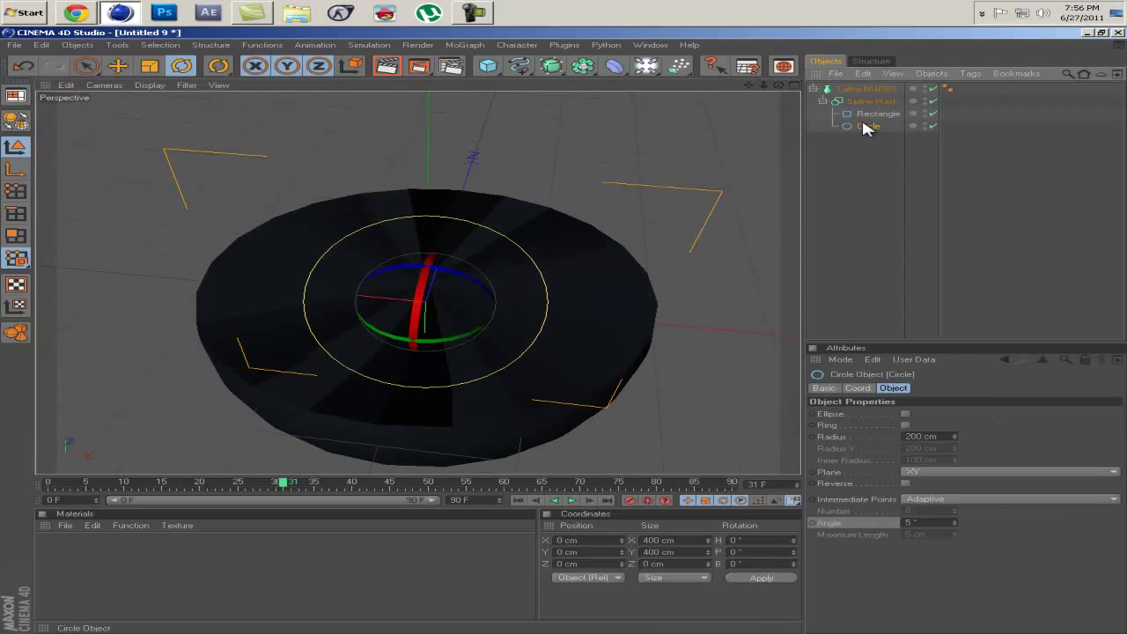
{"action": "left_click", "coordinate": [905, 425]}
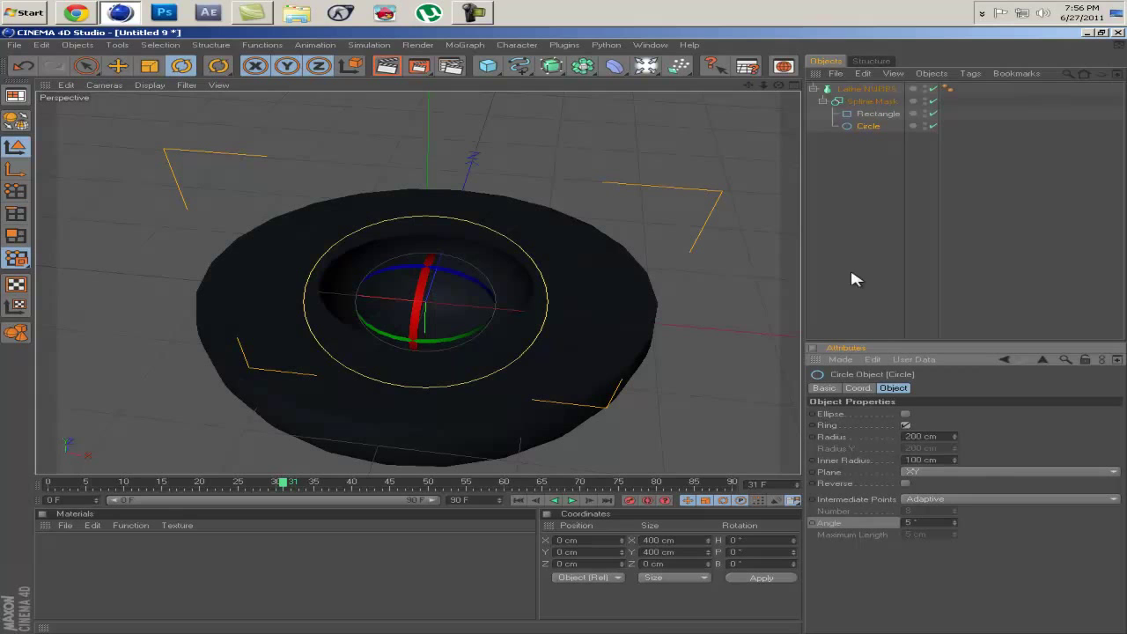
{"action": "left_click_drag", "start_coordinate": [959, 466], "coordinate": [957, 432]}
Step: Increase the ring's inner radius to about 184 cm and view the hollow bowl from the side
{"action": "left_click", "coordinate": [118, 65]}
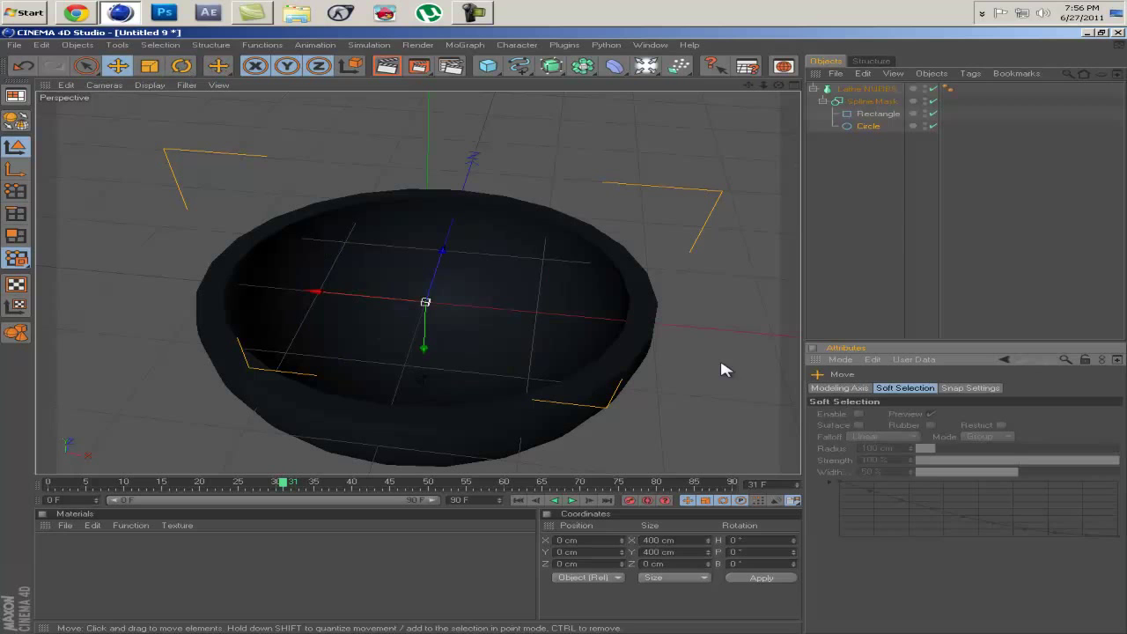
{"action": "left_click", "coordinate": [868, 126]}
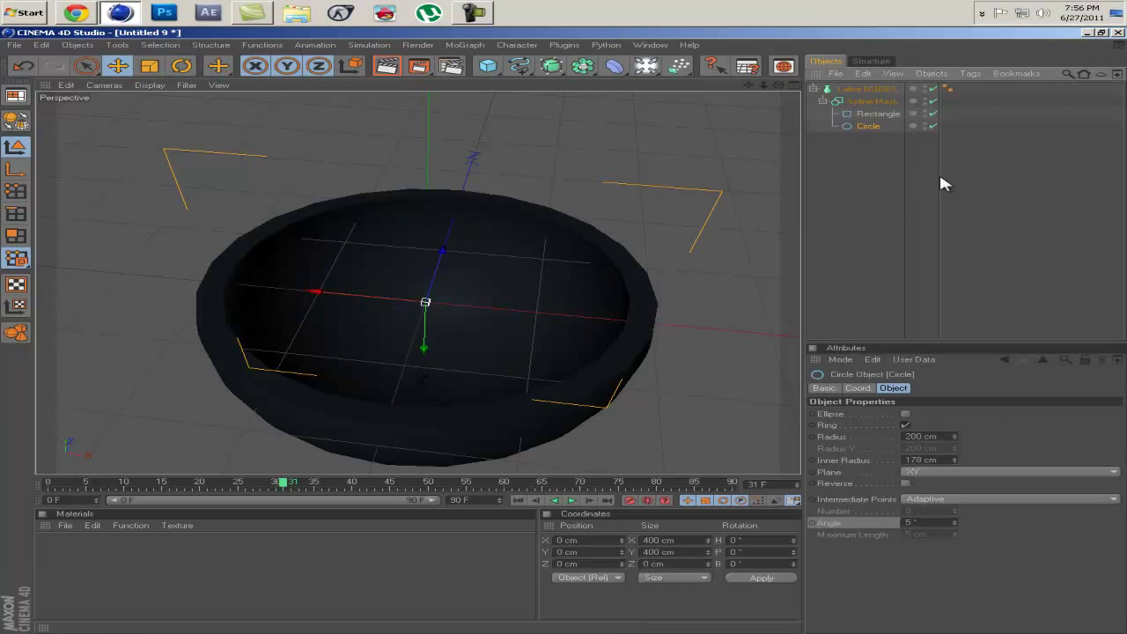
{"action": "left_click_drag", "start_coordinate": [955, 458], "coordinate": [955, 458]}
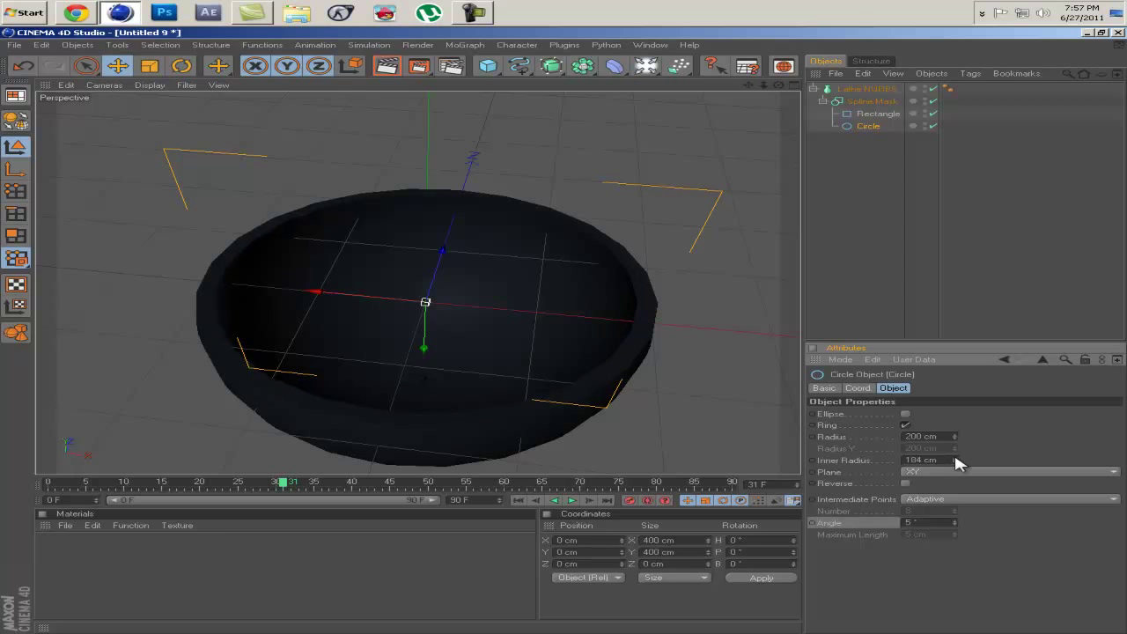
{"action": "left_click", "coordinate": [877, 152]}
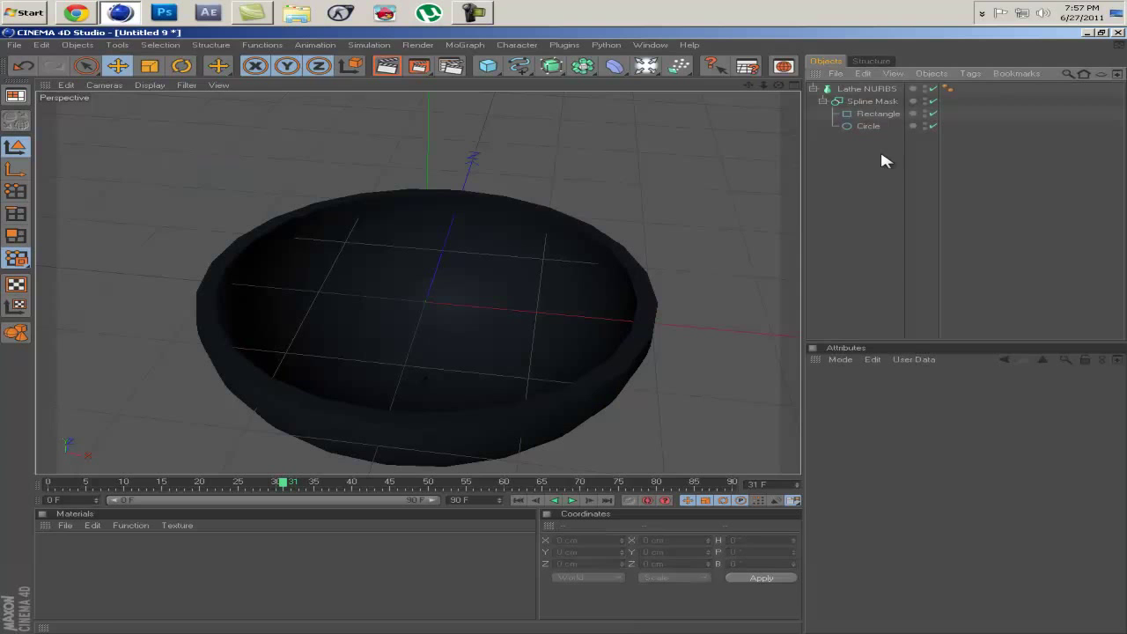
{"action": "left_click_drag", "start_coordinate": [776, 86], "coordinate": [766, 114]}
{"action": "scroll", "coordinate": [767, 115], "scroll_direction": "down", "scroll_amount": 3}
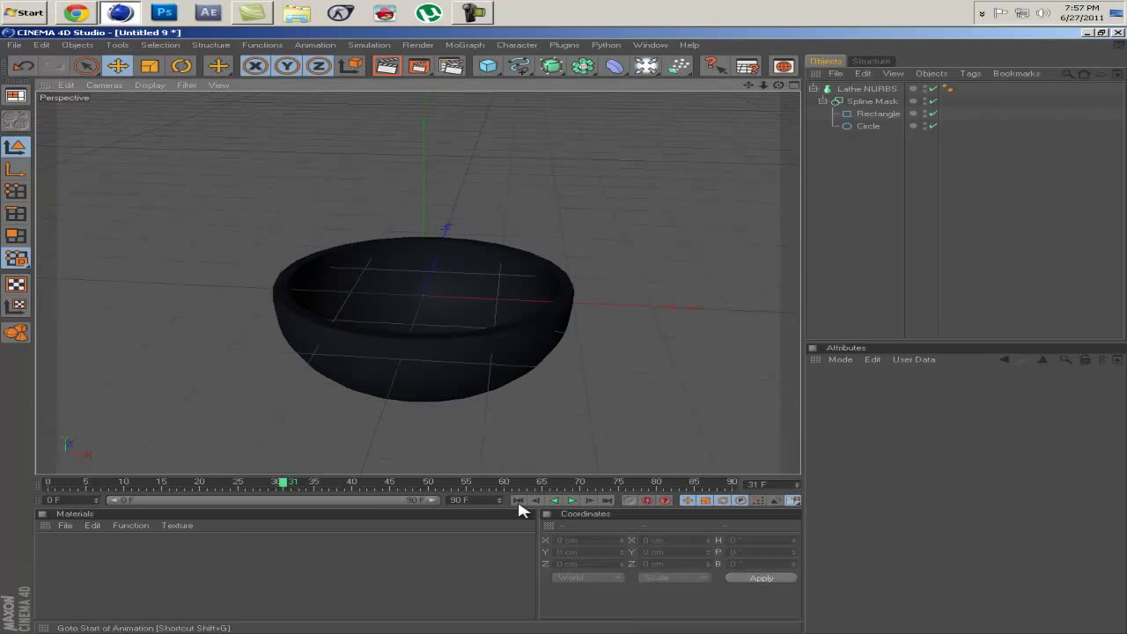
Step: Create material Mat with pure white colour (RGB 255) and apply it to the lathed bowl
{"action": "double_click", "coordinate": [102, 564]}
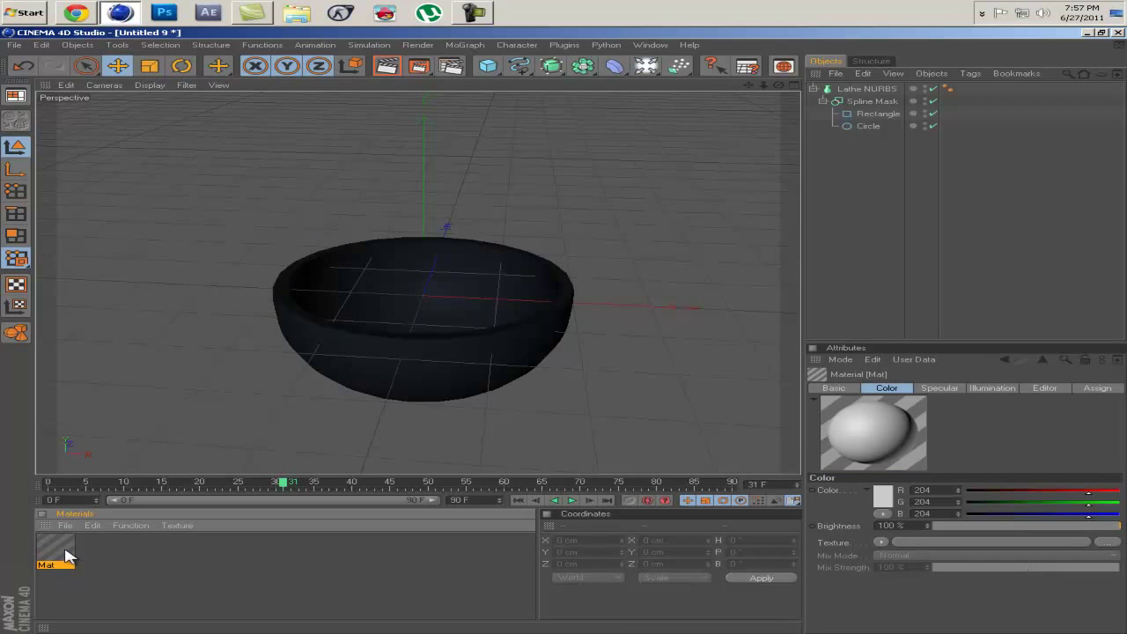
{"action": "double_click", "coordinate": [62, 552]}
{"action": "left_click", "coordinate": [298, 214]}
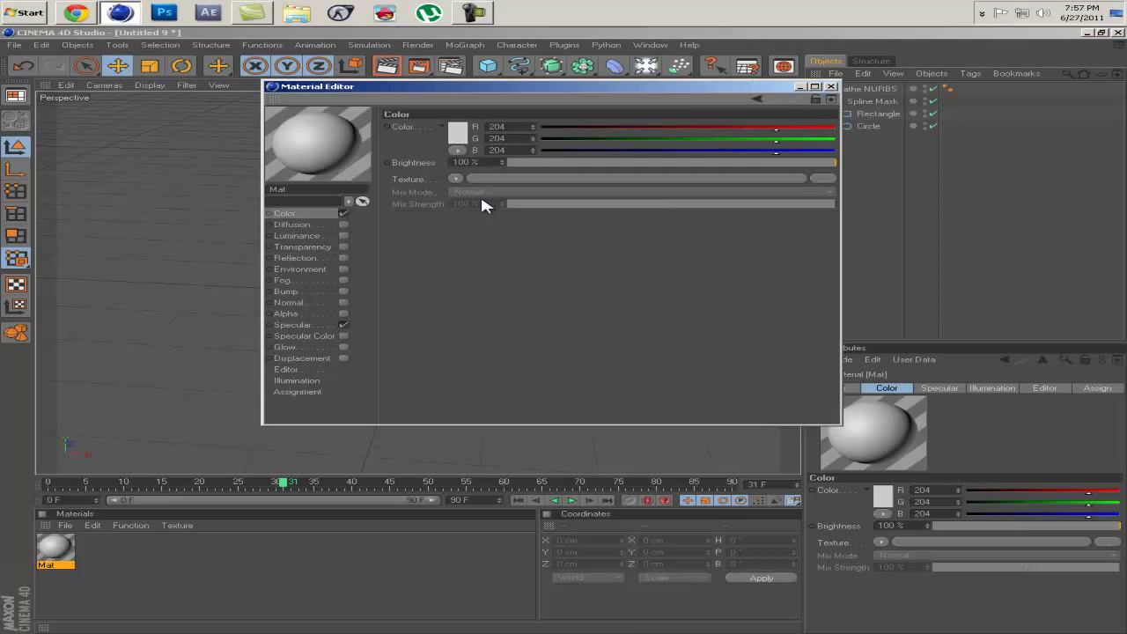
{"action": "left_click_drag", "start_coordinate": [777, 128], "coordinate": [848, 150]}
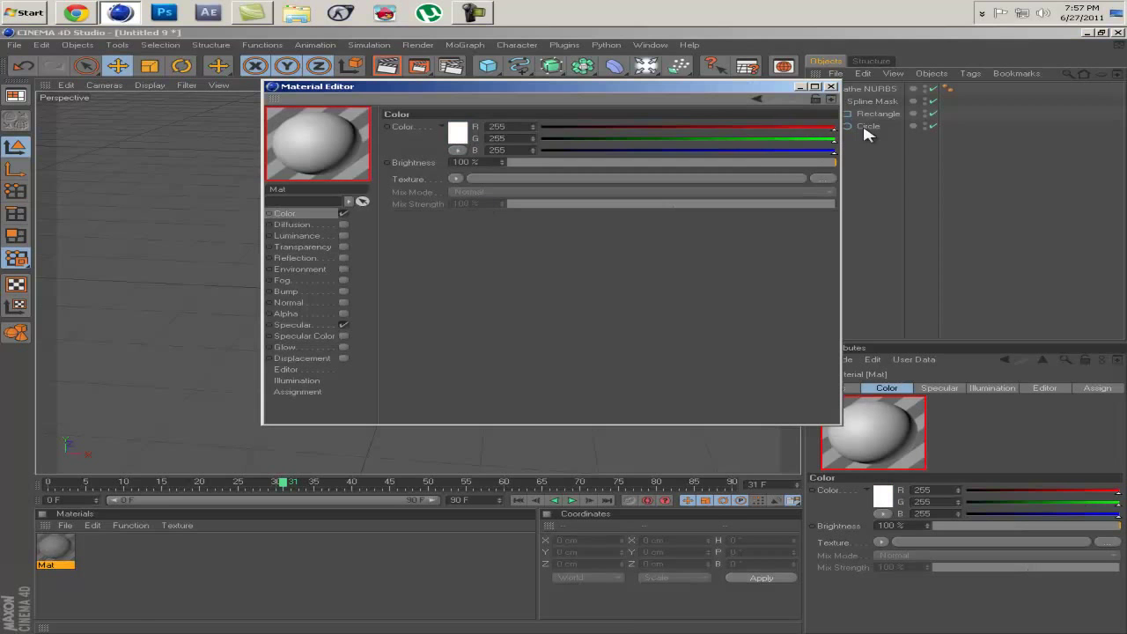
{"action": "left_click", "coordinate": [831, 87]}
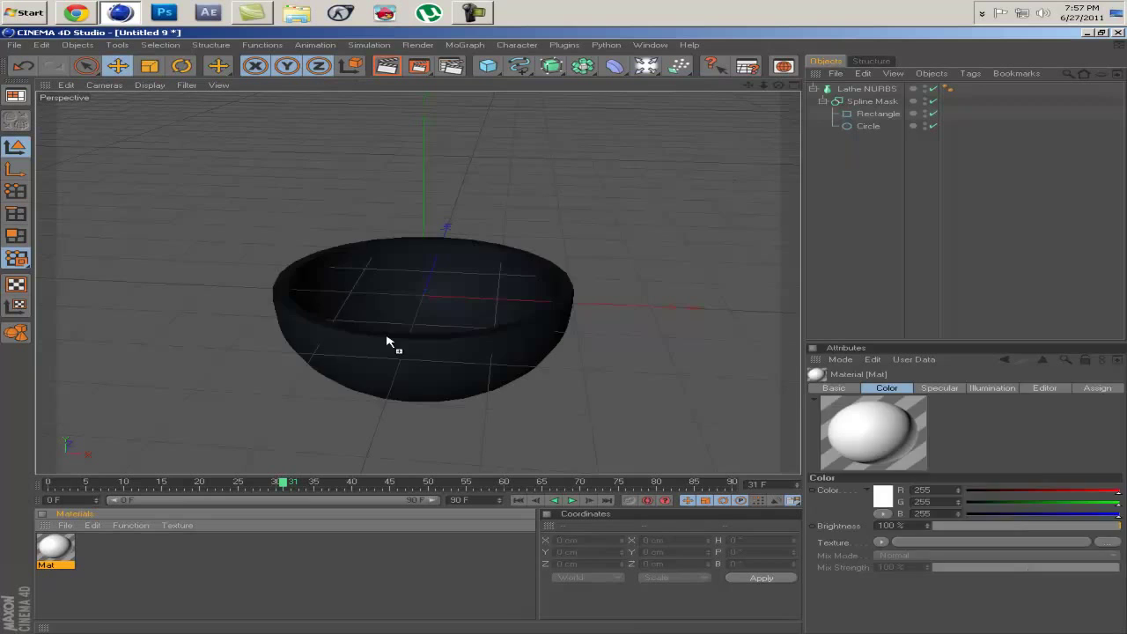
{"action": "left_click_drag", "start_coordinate": [387, 341], "coordinate": [388, 342]}
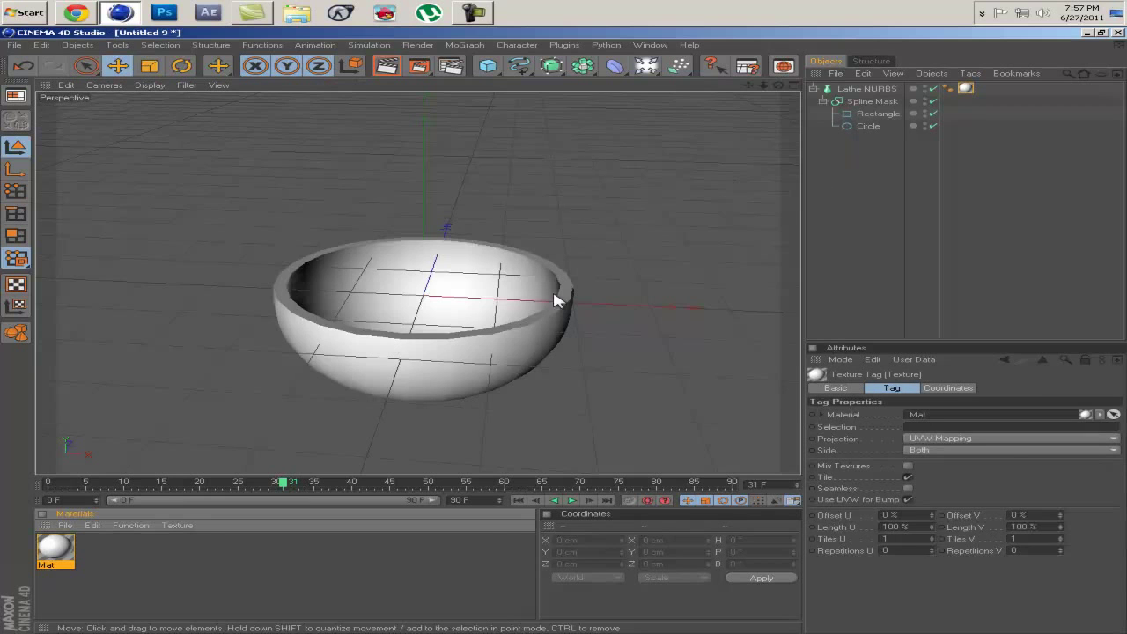
Step: Render a preview of the active view from the first frame
{"action": "left_click", "coordinate": [519, 500]}
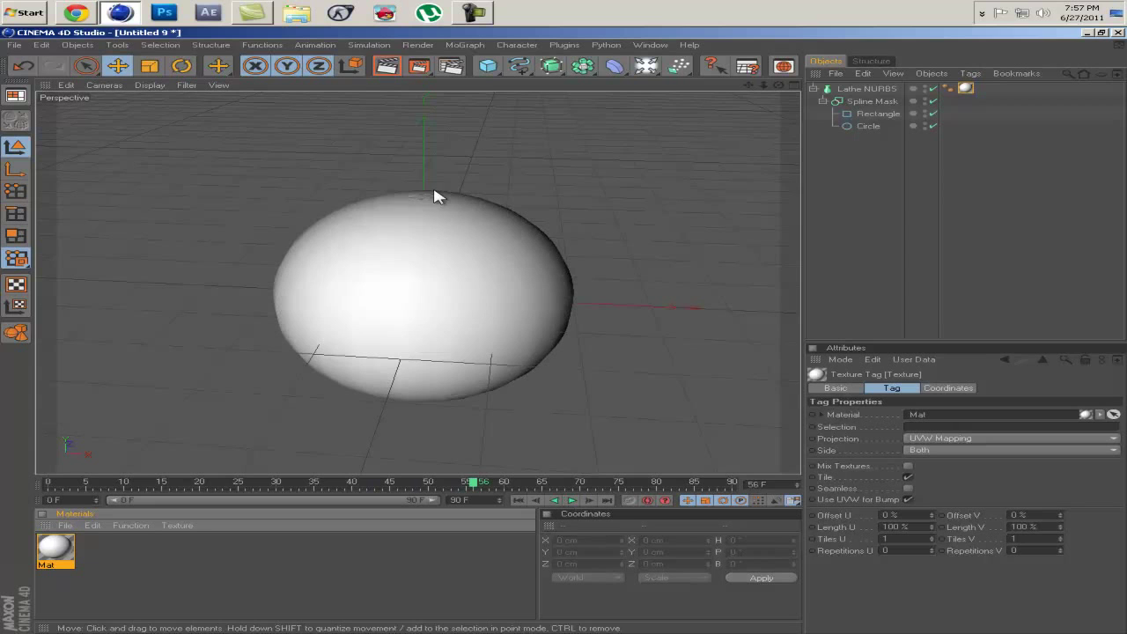
{"action": "left_click", "coordinate": [386, 66]}
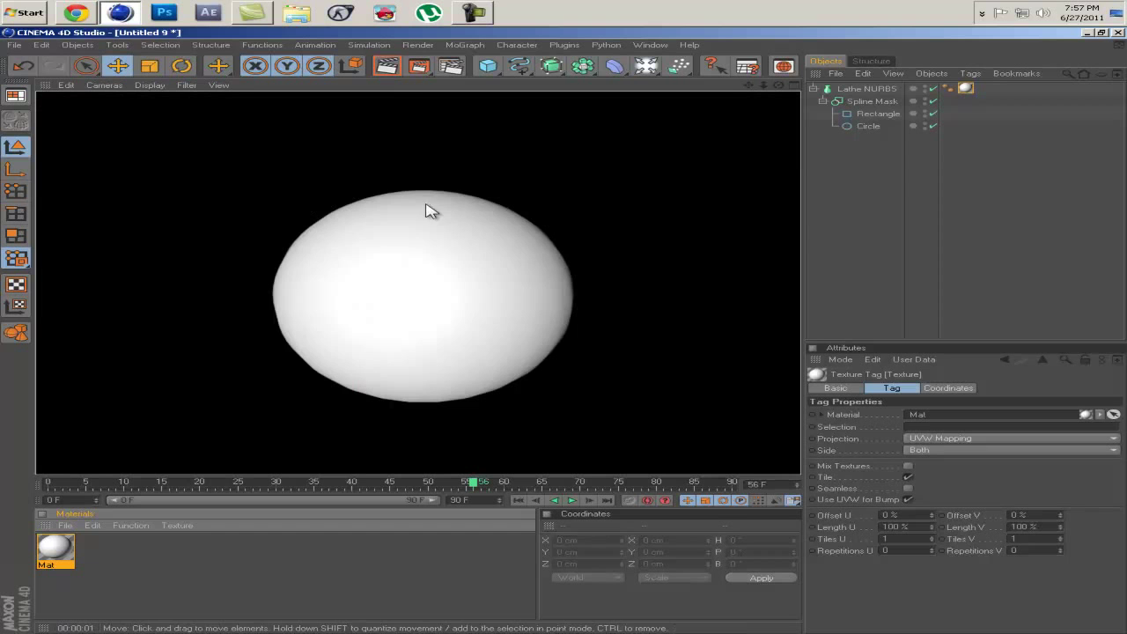
{"action": "left_click", "coordinate": [835, 183]}
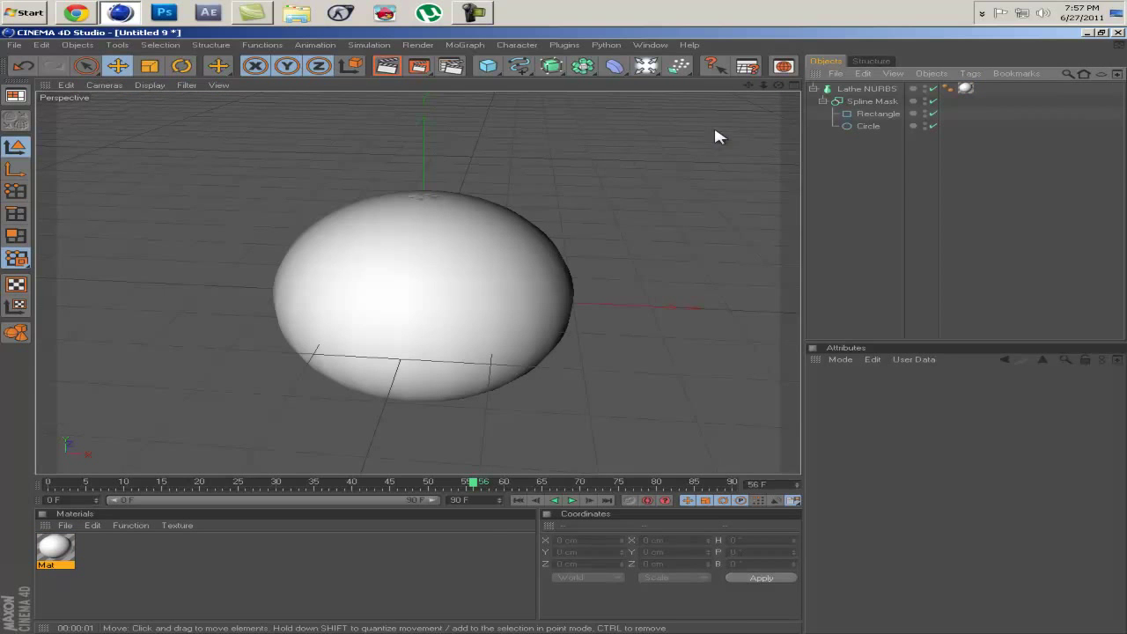
Step: Copy and paste the collapsed Lathe NURBS to create Lathe NURBS.1
{"action": "left_click_drag", "start_coordinate": [779, 86], "coordinate": [804, 99]}
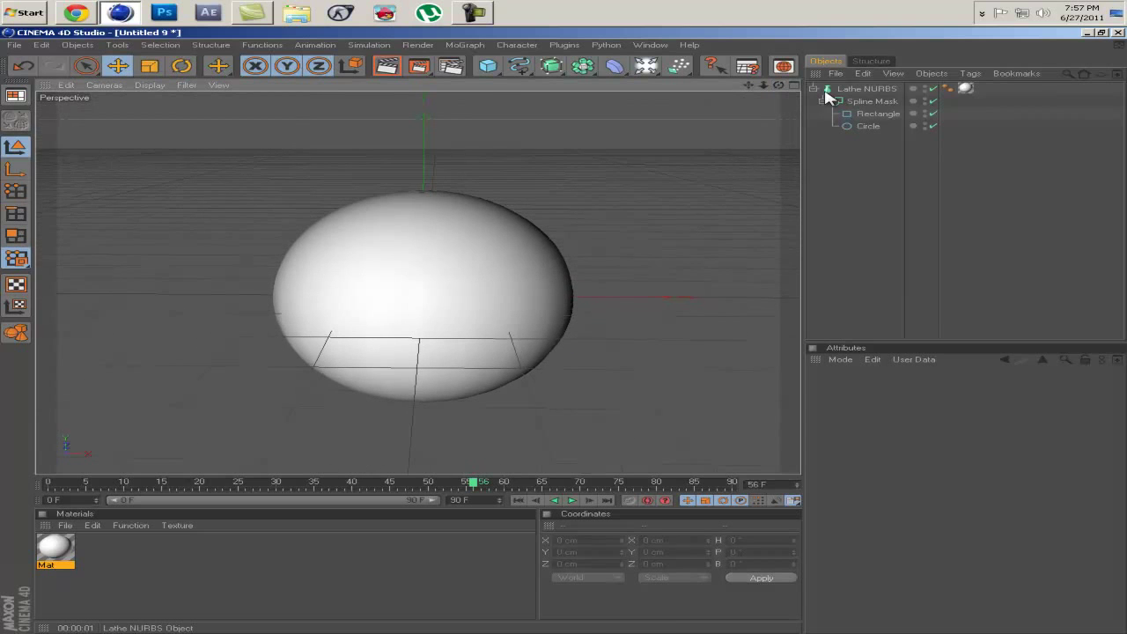
{"action": "left_click", "coordinate": [814, 89]}
{"action": "left_click", "coordinate": [861, 91]}
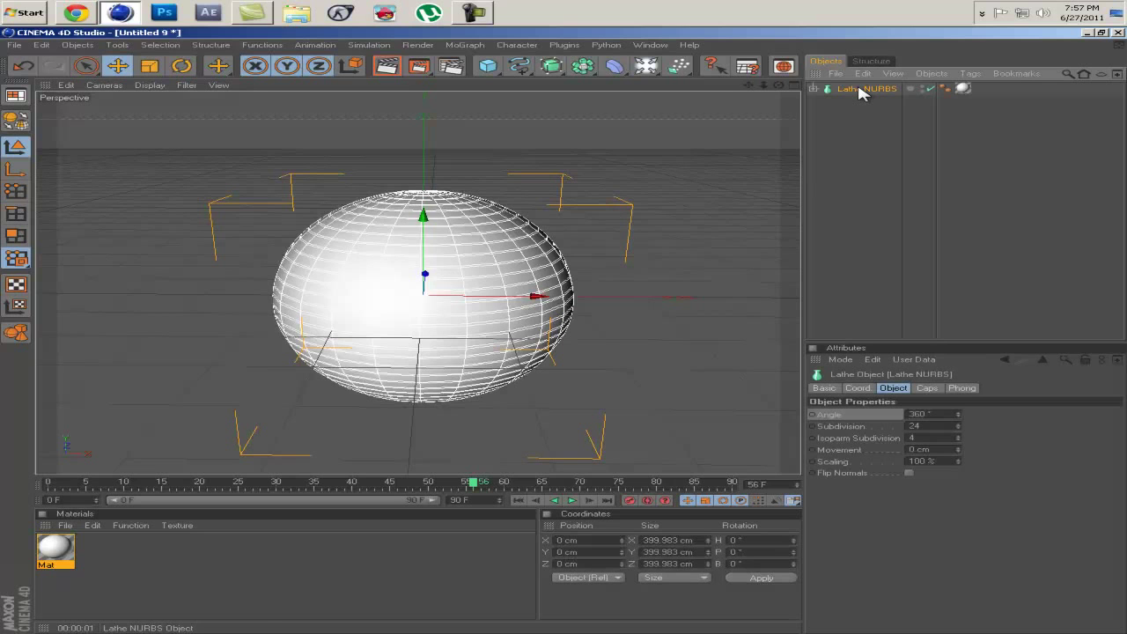
{"action": "key", "text": "ctrl+v"}
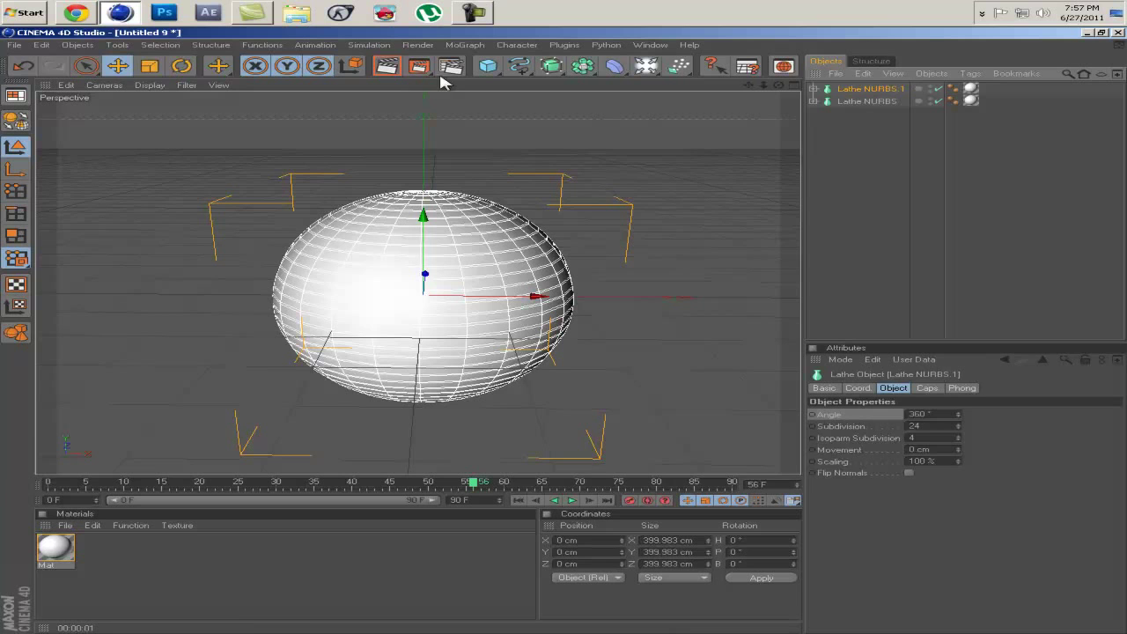
Step: Scale Lathe NURBS.1 to about 444.129 × 192.908 cm, checking it at frame 23
{"action": "left_click", "coordinate": [150, 67]}
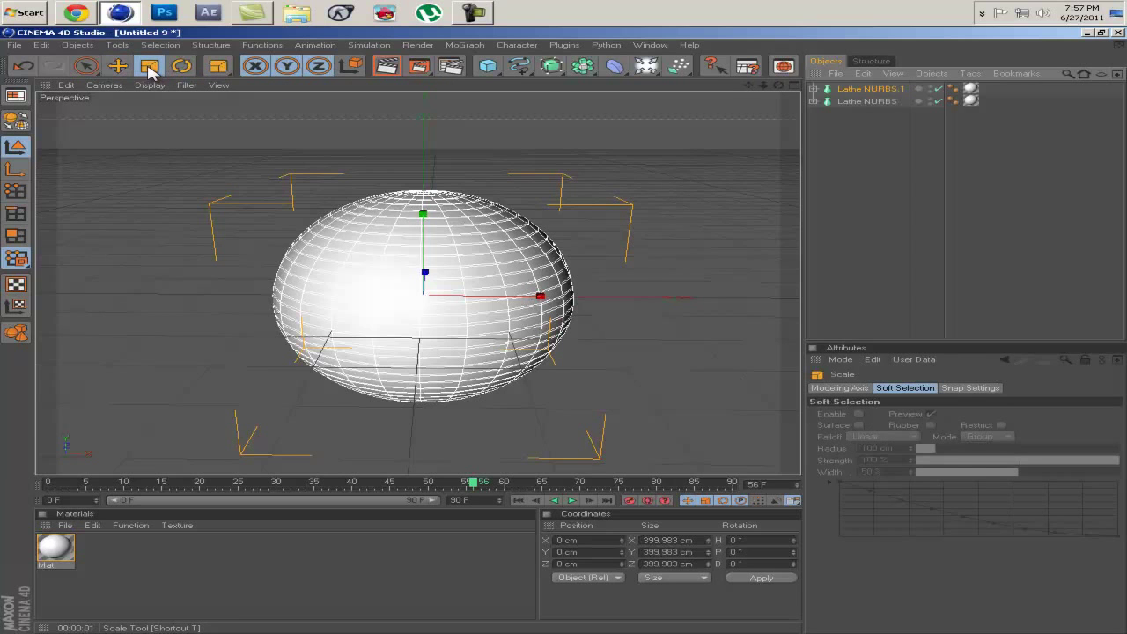
{"action": "left_click_drag", "start_coordinate": [421, 304], "coordinate": [568, 337]}
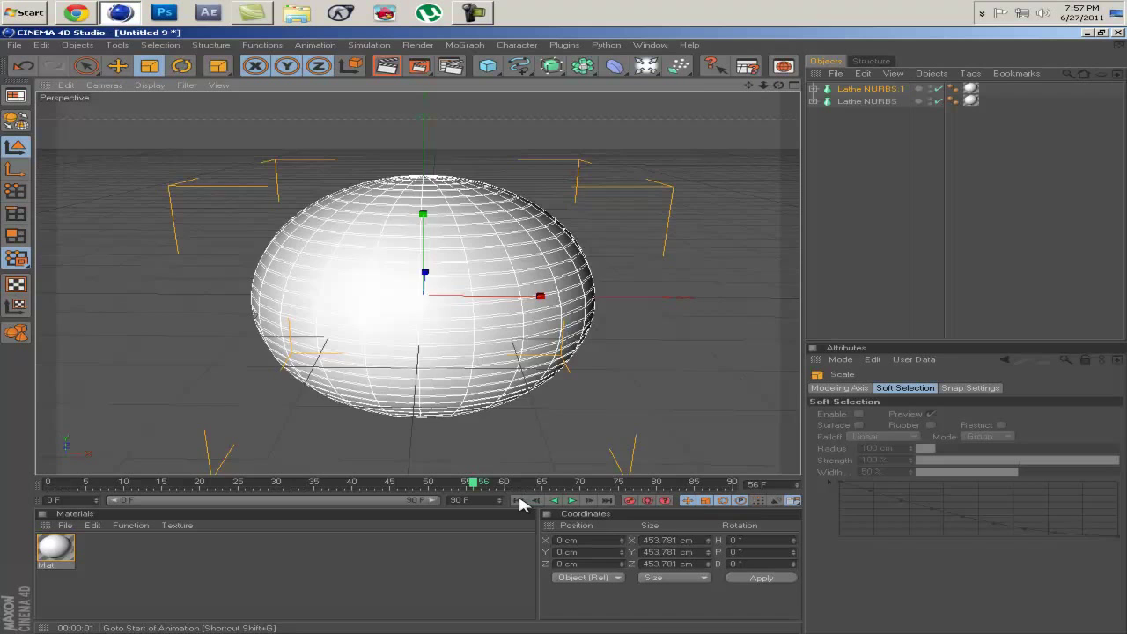
{"action": "left_click", "coordinate": [520, 500]}
{"action": "left_click", "coordinate": [572, 501]}
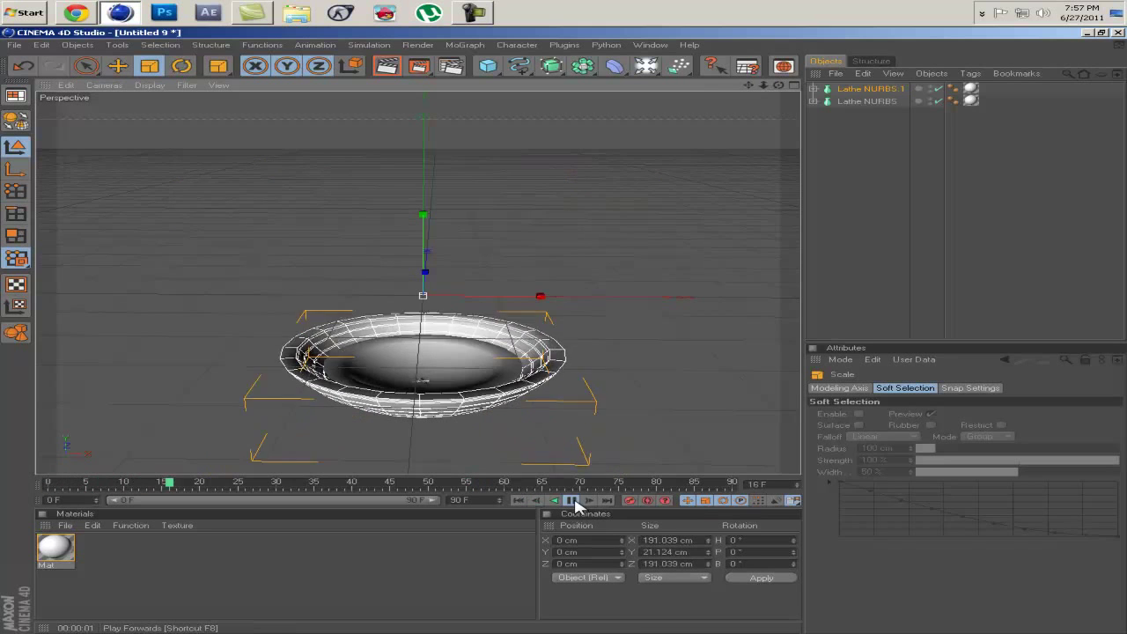
{"action": "left_click", "coordinate": [572, 501]}
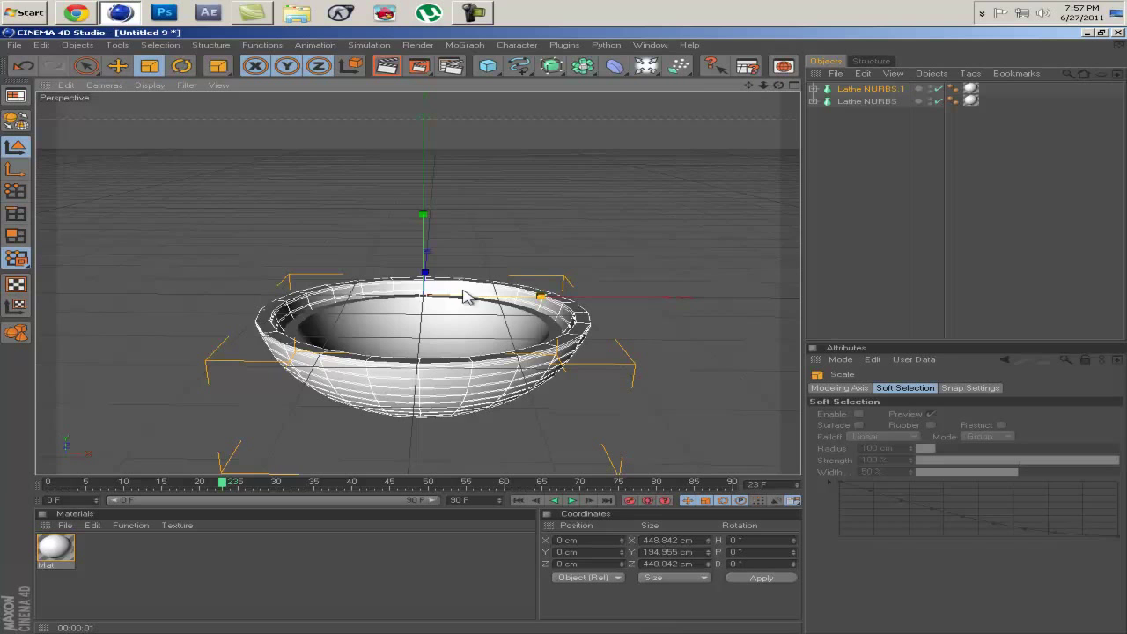
{"action": "left_click_drag", "start_coordinate": [573, 338], "coordinate": [567, 337]}
Step: Select the copy's Rectangle and shift all its keyframes later in the timeline
{"action": "left_click", "coordinate": [868, 89]}
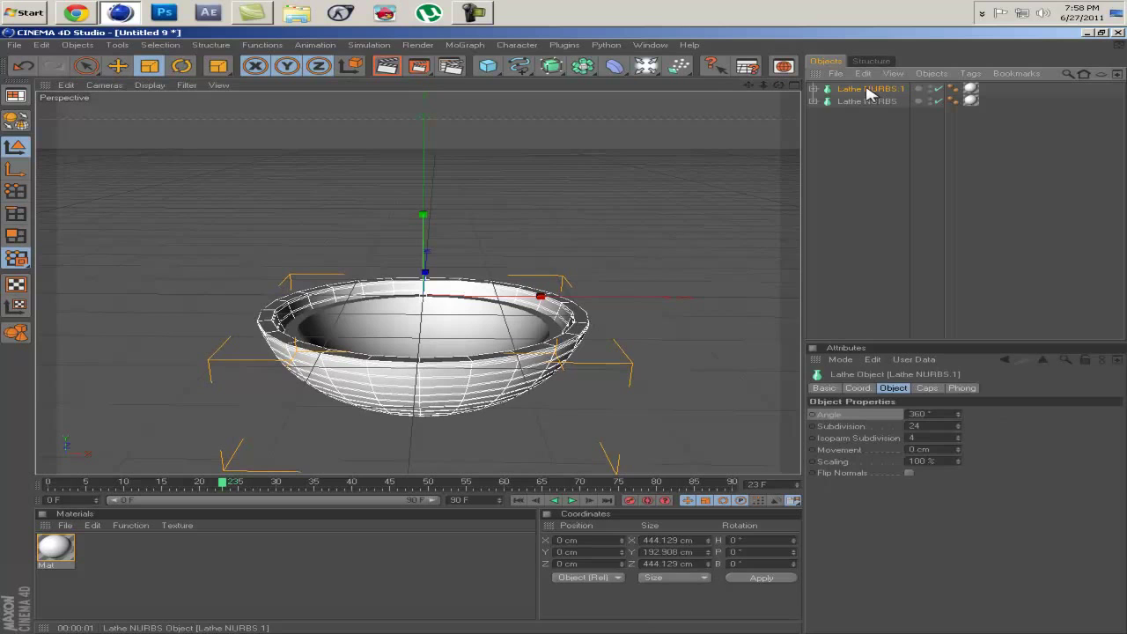
{"action": "left_click", "coordinate": [817, 97]}
{"action": "left_click", "coordinate": [814, 89]}
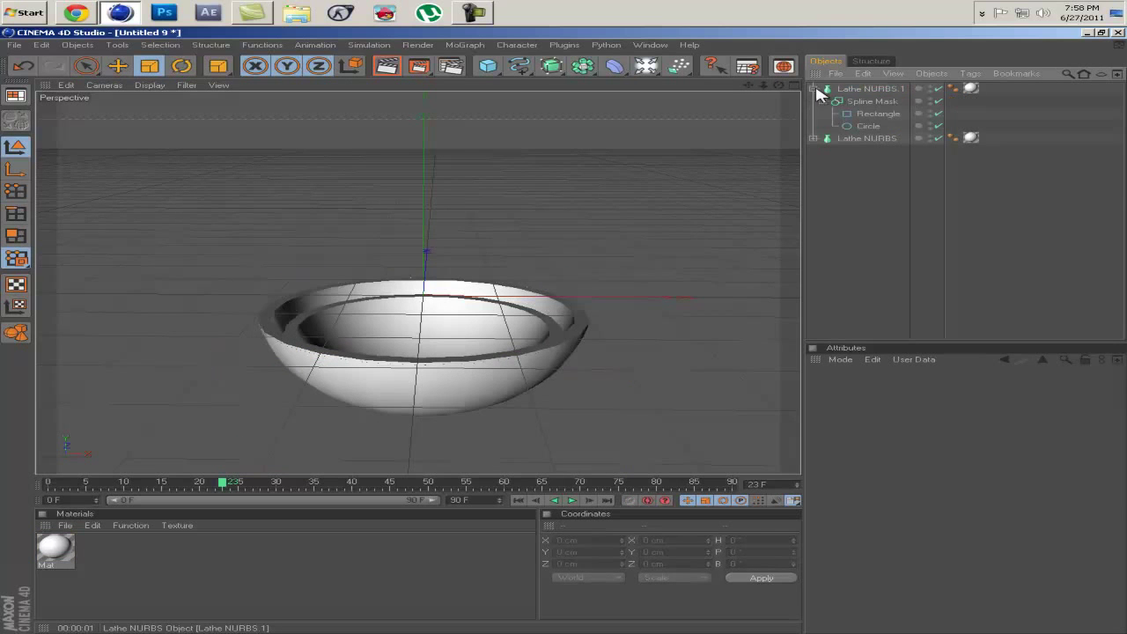
{"action": "left_click", "coordinate": [872, 115]}
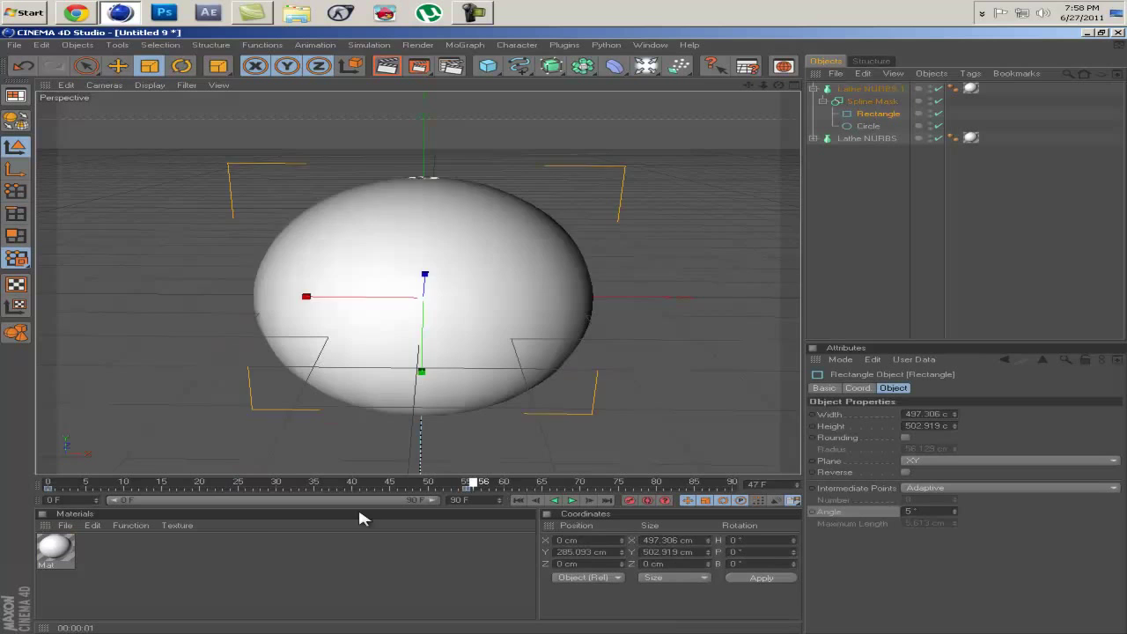
{"action": "left_click_drag", "start_coordinate": [479, 492], "coordinate": [5, 524]}
{"action": "left_click_drag", "start_coordinate": [119, 503], "coordinate": [276, 509]}
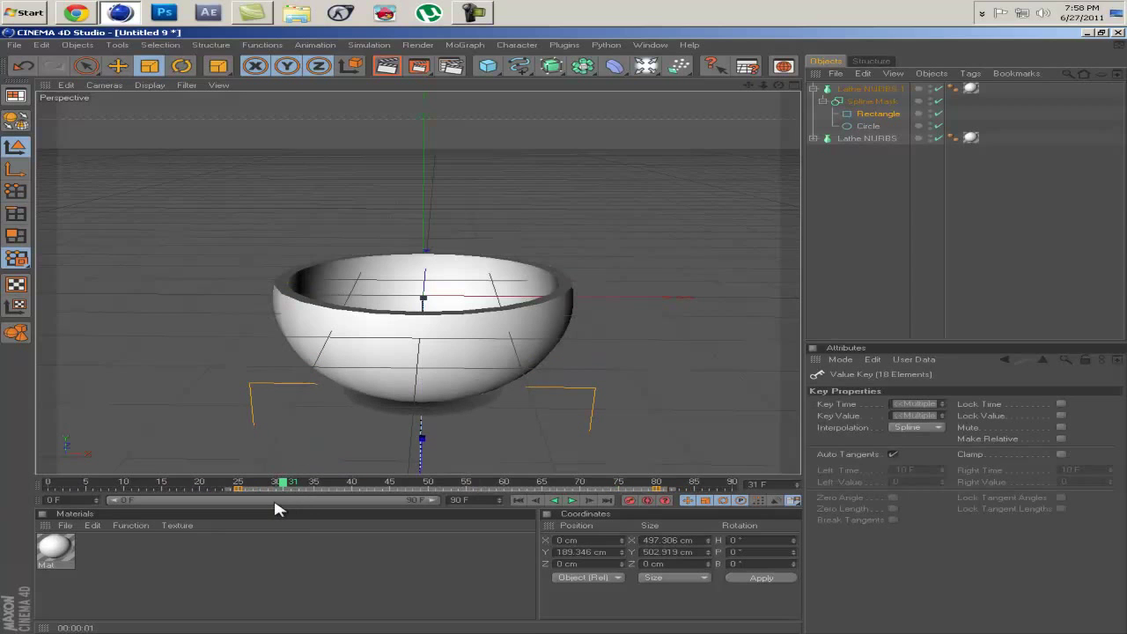
Step: Reduce the Rectangle's height to 464.919 cm and preview the shell growing closed
{"action": "left_click", "coordinate": [518, 500]}
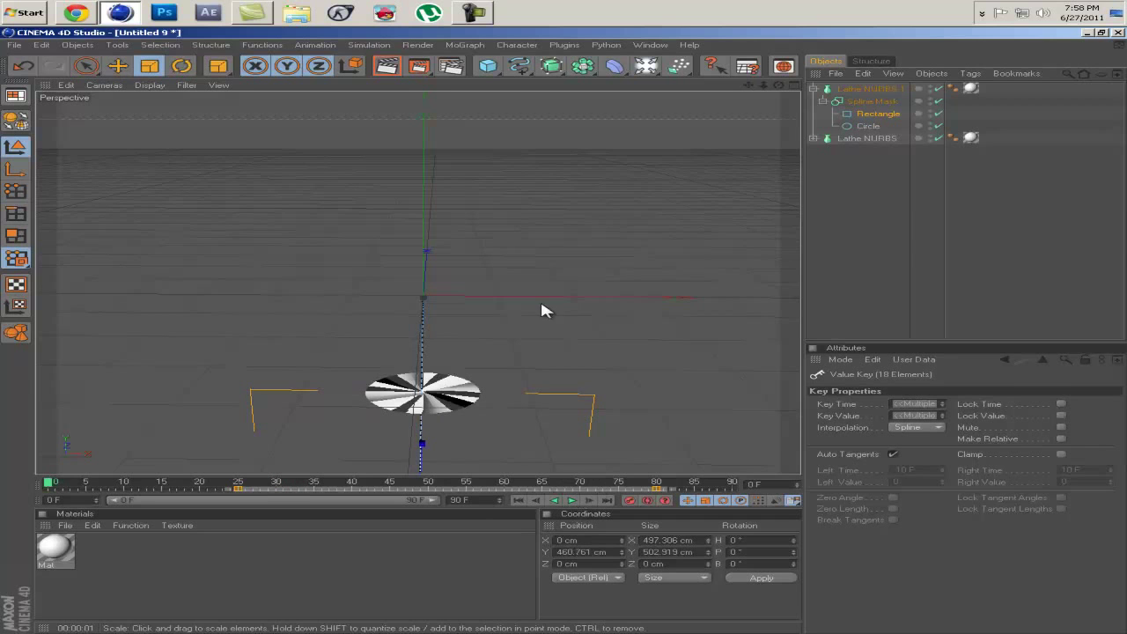
{"action": "left_click", "coordinate": [879, 116]}
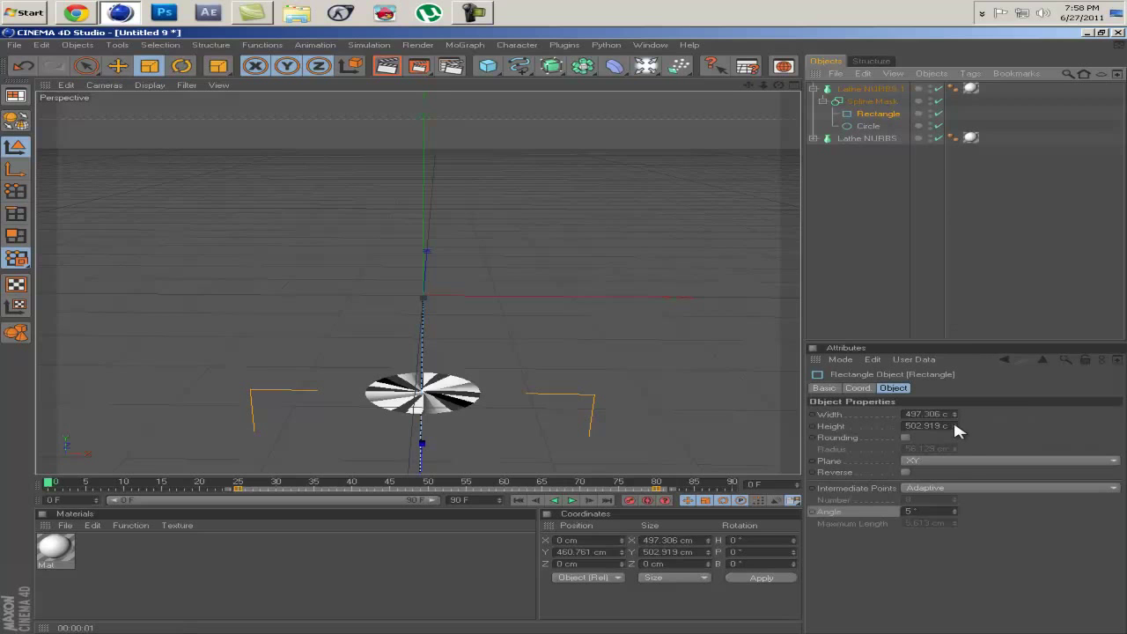
{"action": "left_click_drag", "start_coordinate": [953, 418], "coordinate": [953, 419]}
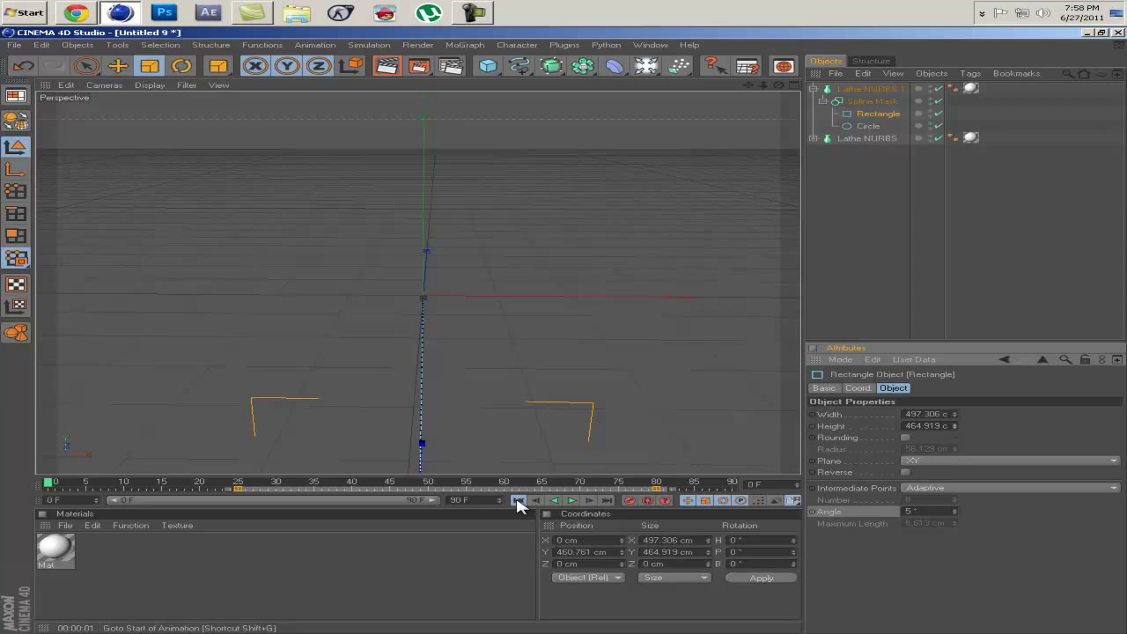
{"action": "left_click", "coordinate": [574, 502]}
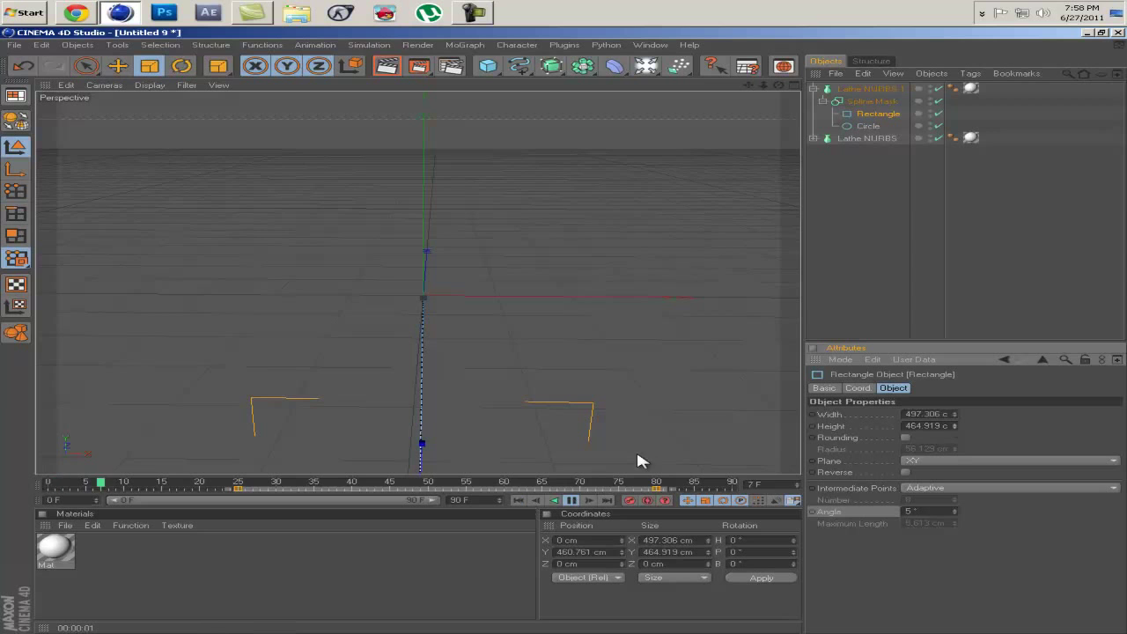
{"action": "left_click", "coordinate": [574, 501]}
{"action": "left_click", "coordinate": [518, 500]}
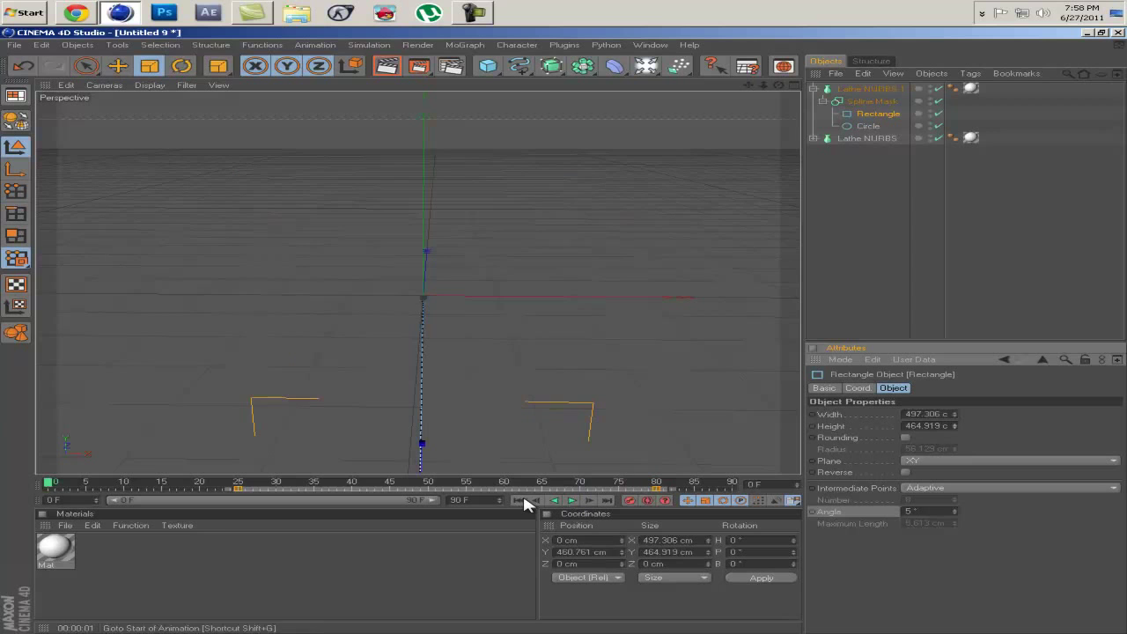
Step: Rotate Lathe NURBS.1 to B 87.492° and play its growth animation back from frame 0
{"action": "left_click", "coordinate": [859, 89]}
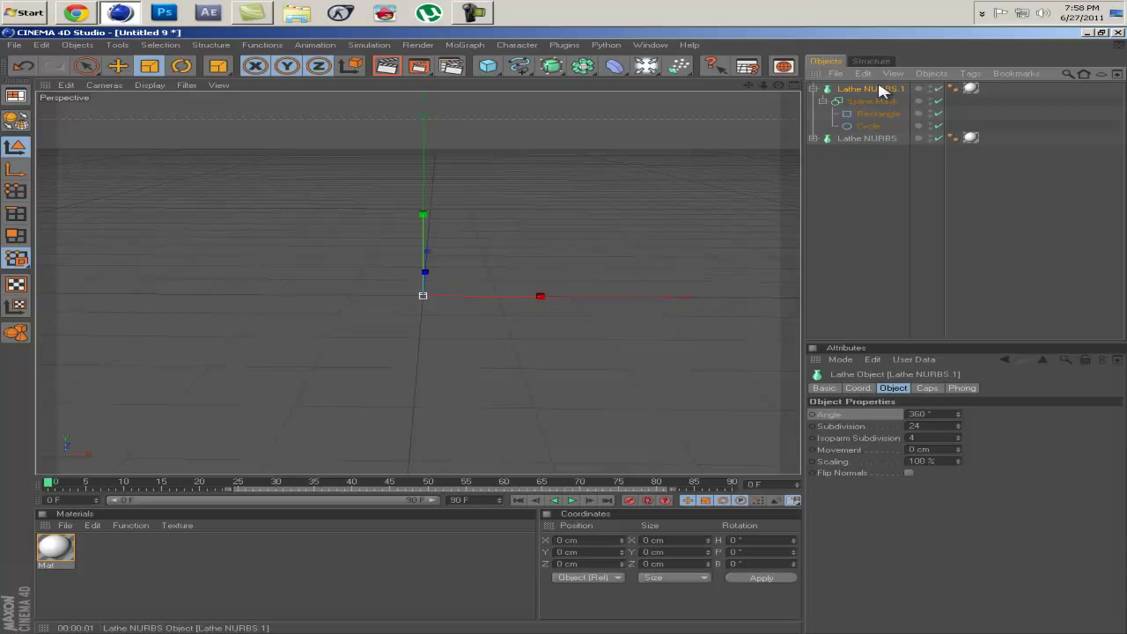
{"action": "left_click", "coordinate": [815, 89]}
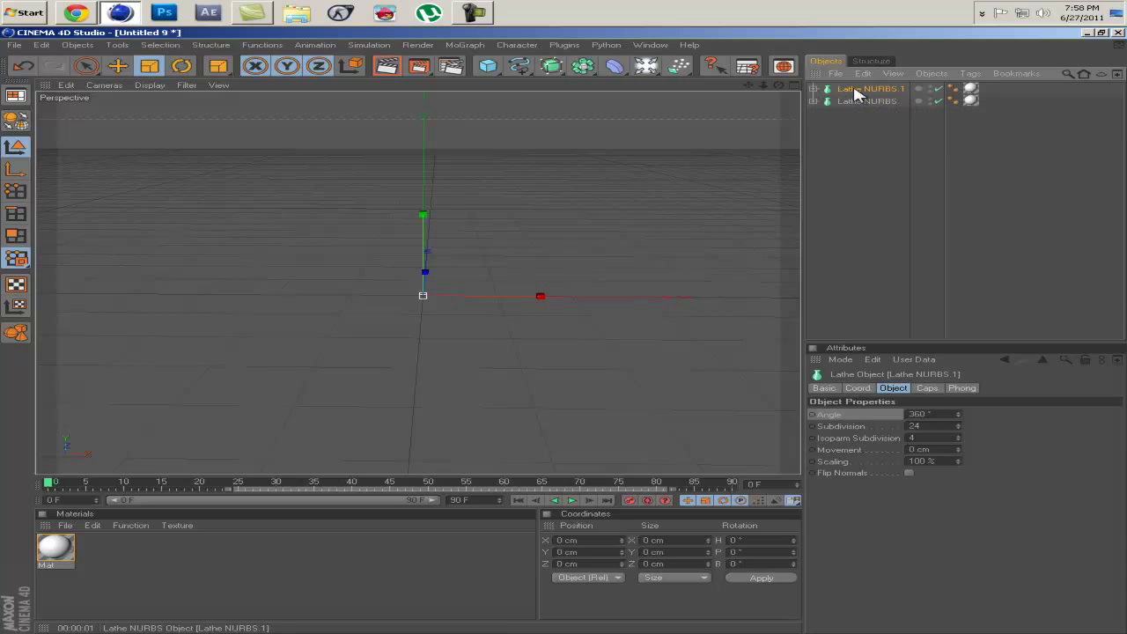
{"action": "left_click", "coordinate": [181, 65]}
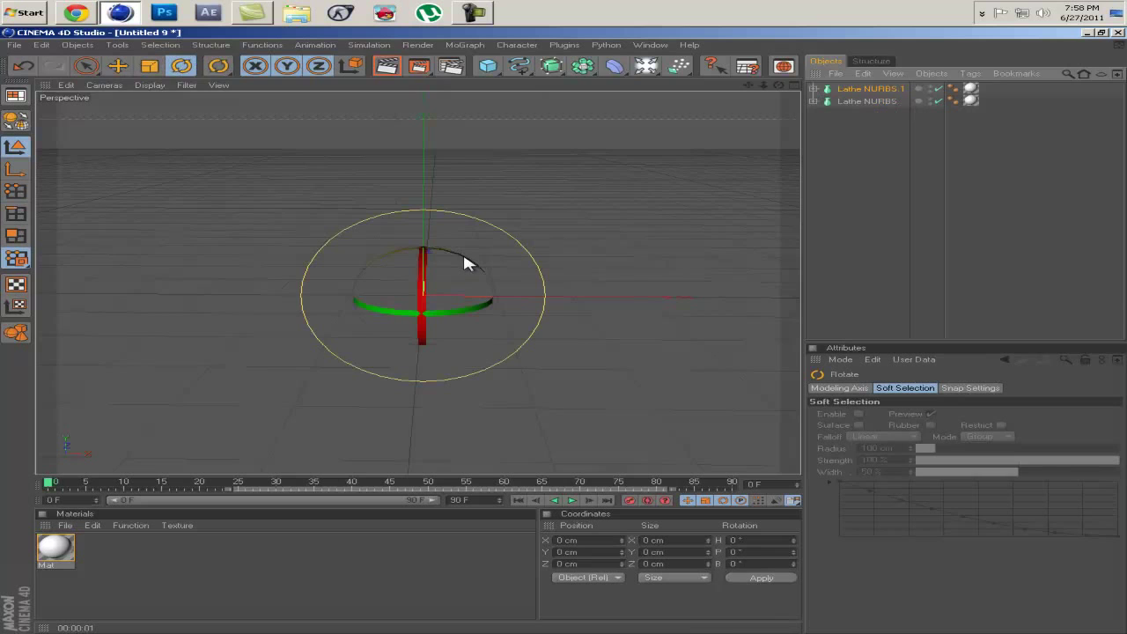
{"action": "left_click_drag", "start_coordinate": [456, 252], "coordinate": [502, 320]}
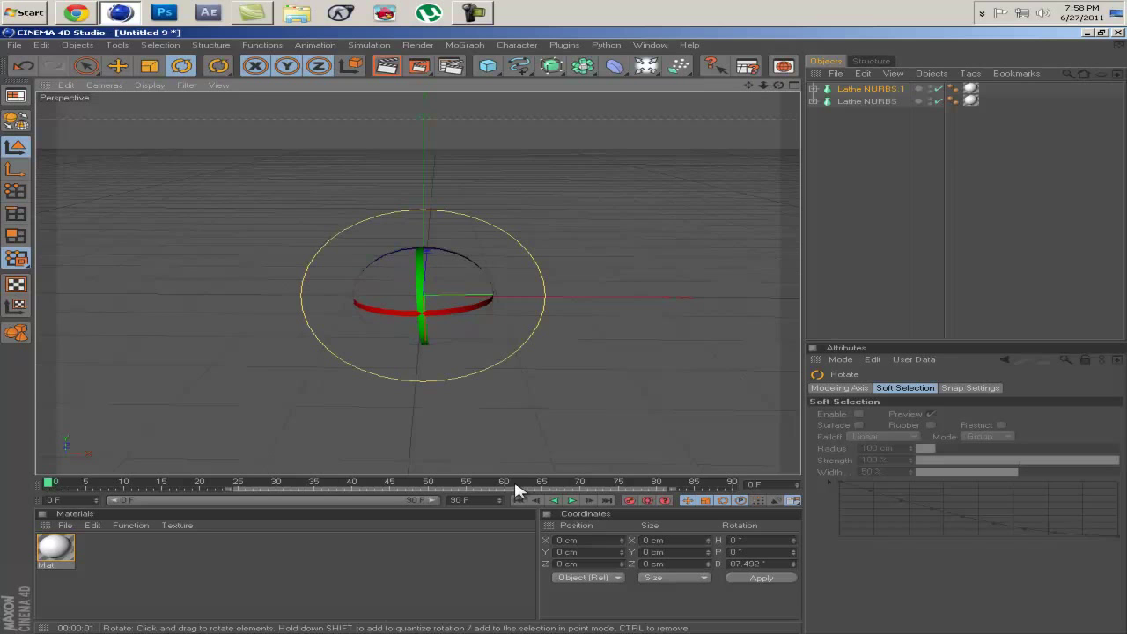
{"action": "left_click", "coordinate": [570, 500]}
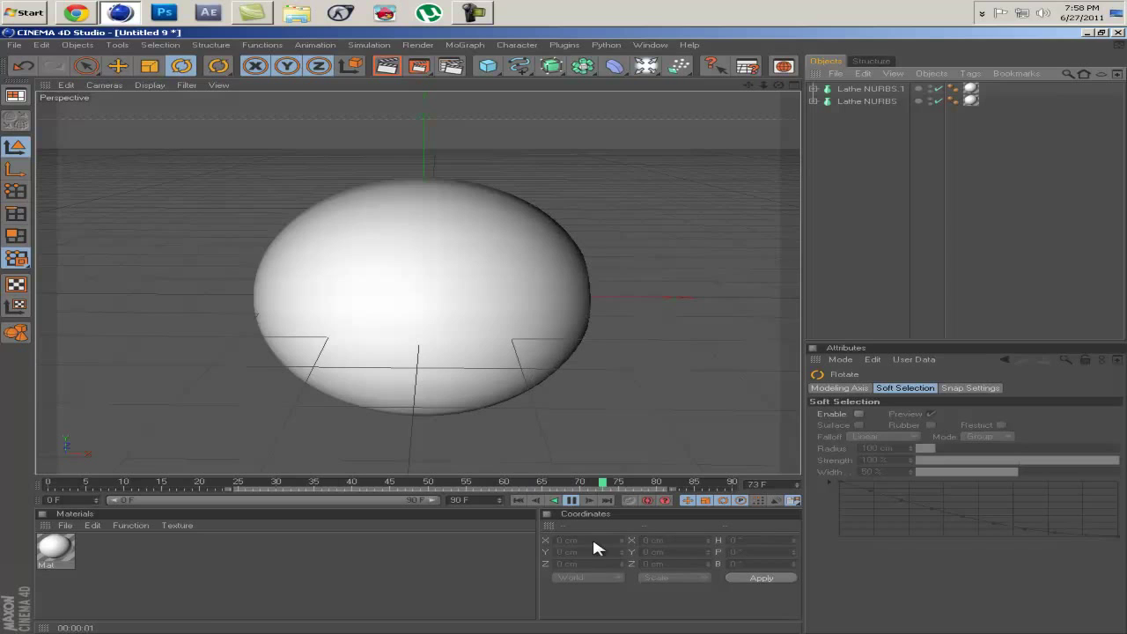
{"action": "left_click", "coordinate": [571, 500]}
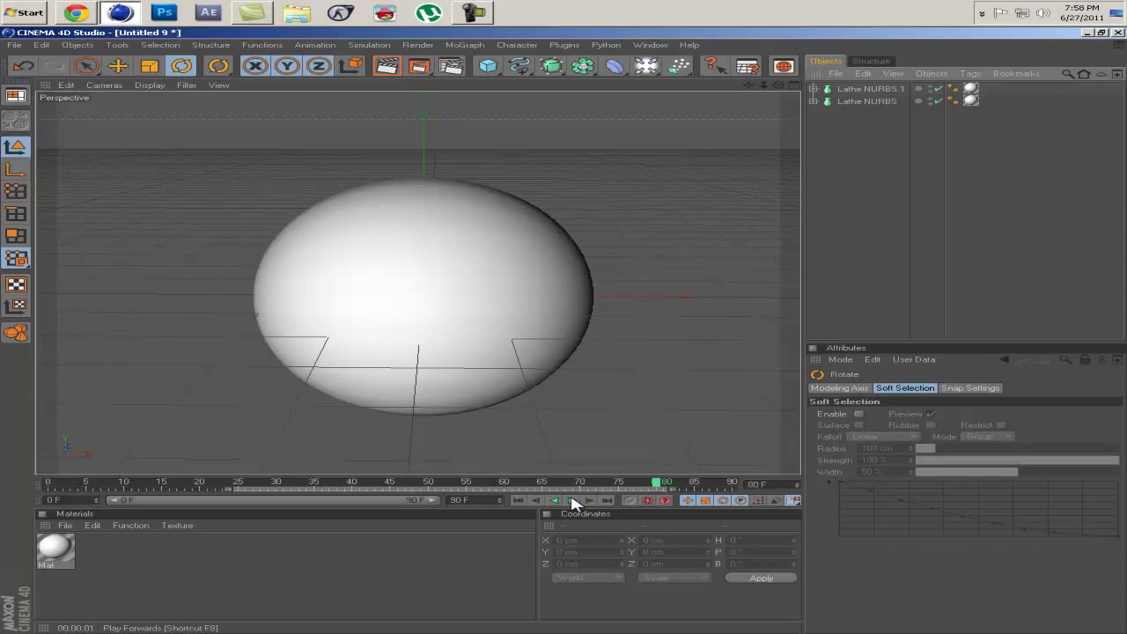
{"action": "left_click", "coordinate": [520, 500]}
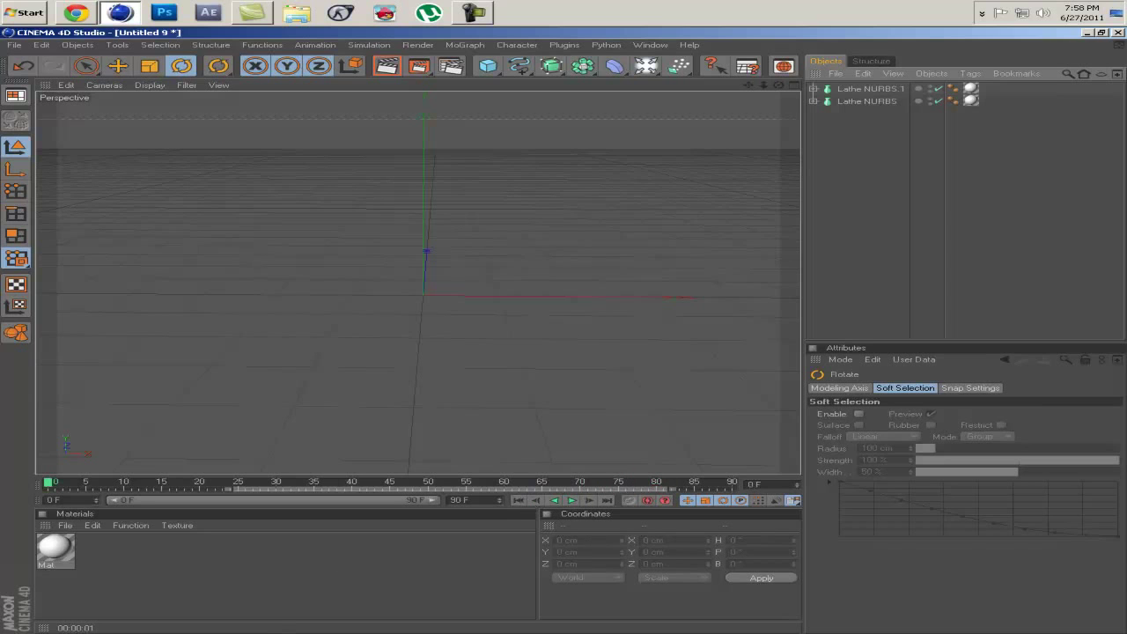
Step: Enable reflection on the white Mat material at about 45% brightness
{"action": "double_click", "coordinate": [54, 551]}
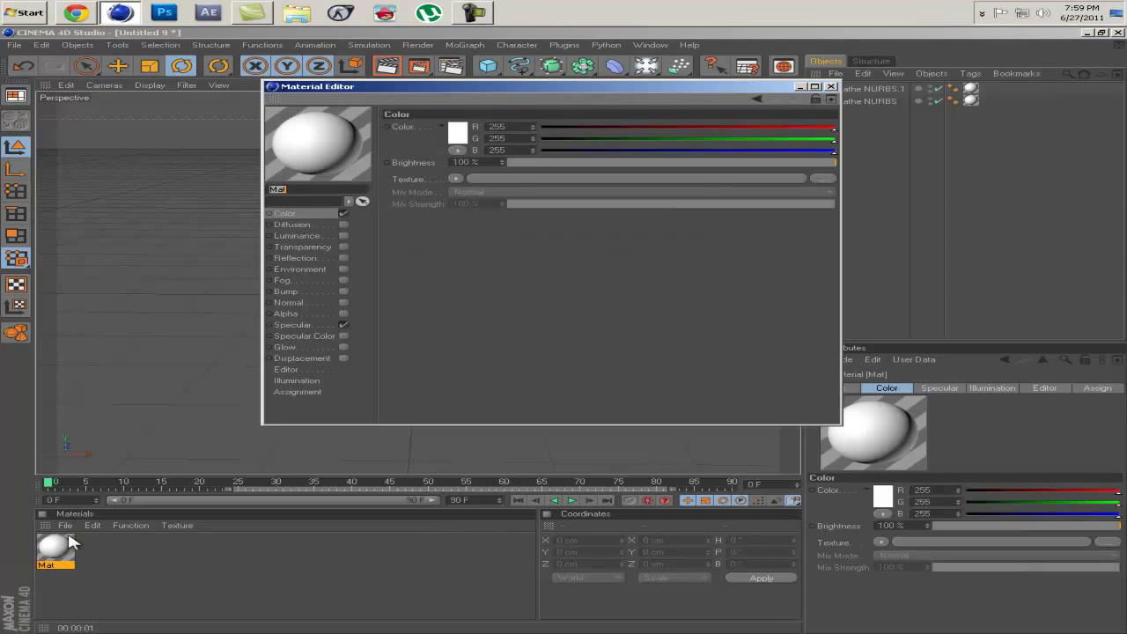
{"action": "left_click", "coordinate": [344, 258]}
{"action": "left_click", "coordinate": [632, 164]}
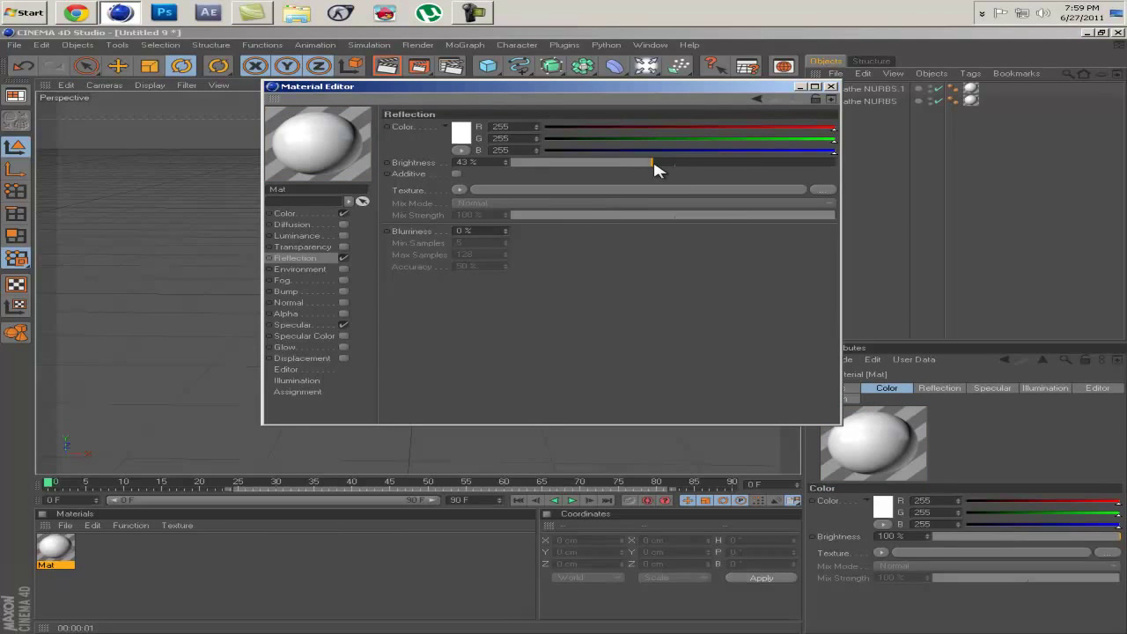
{"action": "left_click_drag", "start_coordinate": [655, 164], "coordinate": [668, 161]}
{"action": "left_click", "coordinate": [831, 86]}
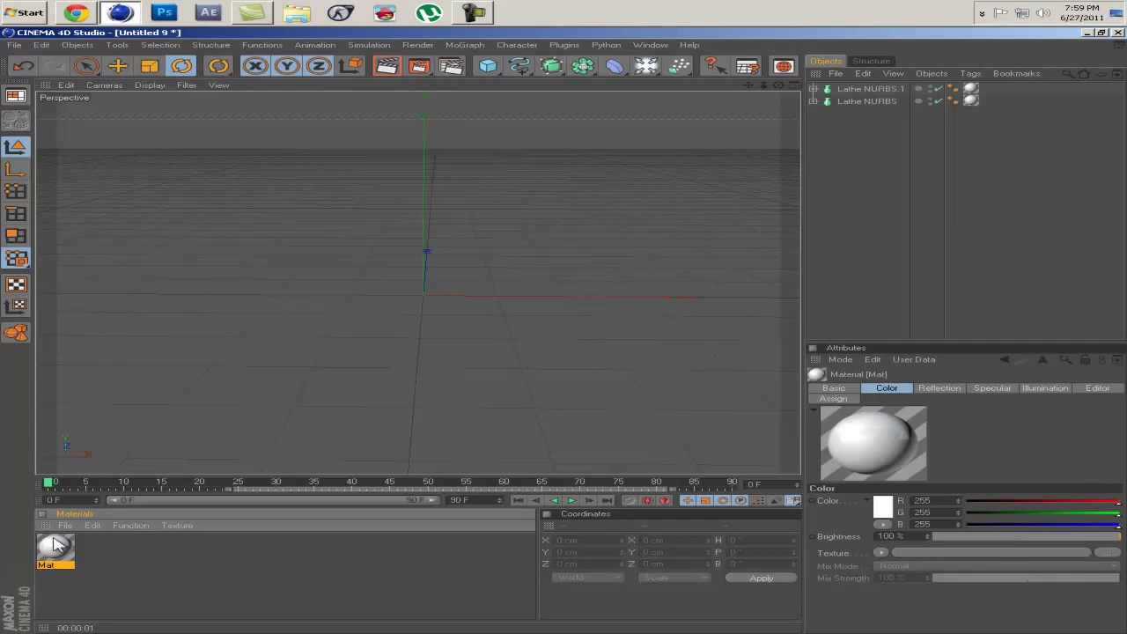
Step: Duplicate Mat as Mat.1, set its colour to cyan (R0 G255 B255), and apply it to Lathe NURBS.1
{"action": "left_click_drag", "start_coordinate": [57, 552], "coordinate": [99, 550], "text": "ctrl"}
{"action": "double_click", "coordinate": [99, 551]}
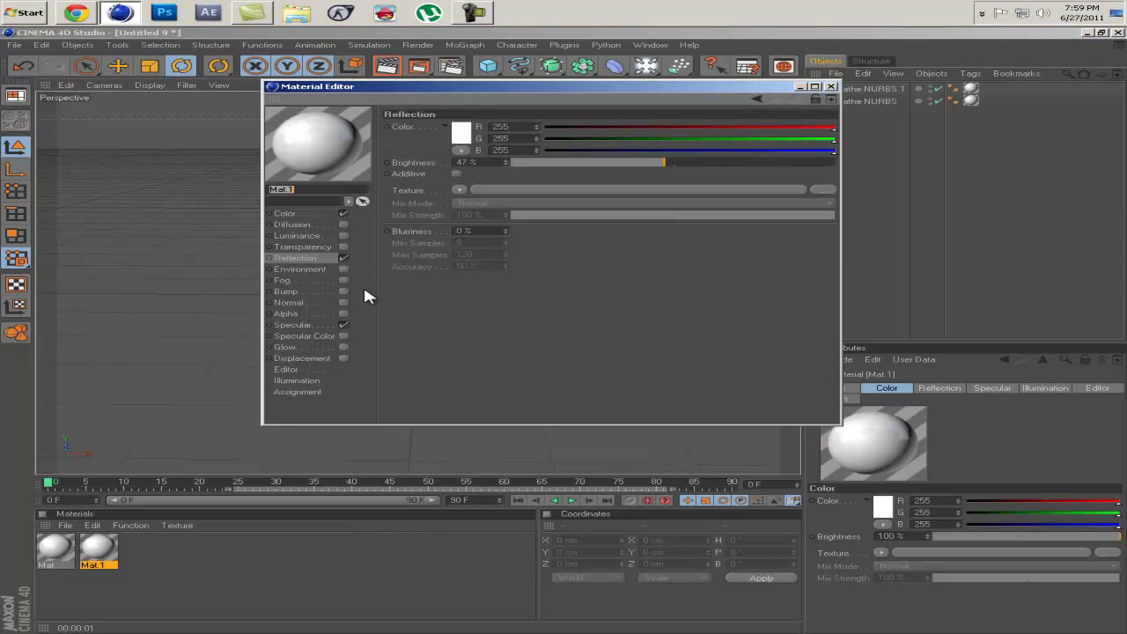
{"action": "left_click", "coordinate": [296, 218]}
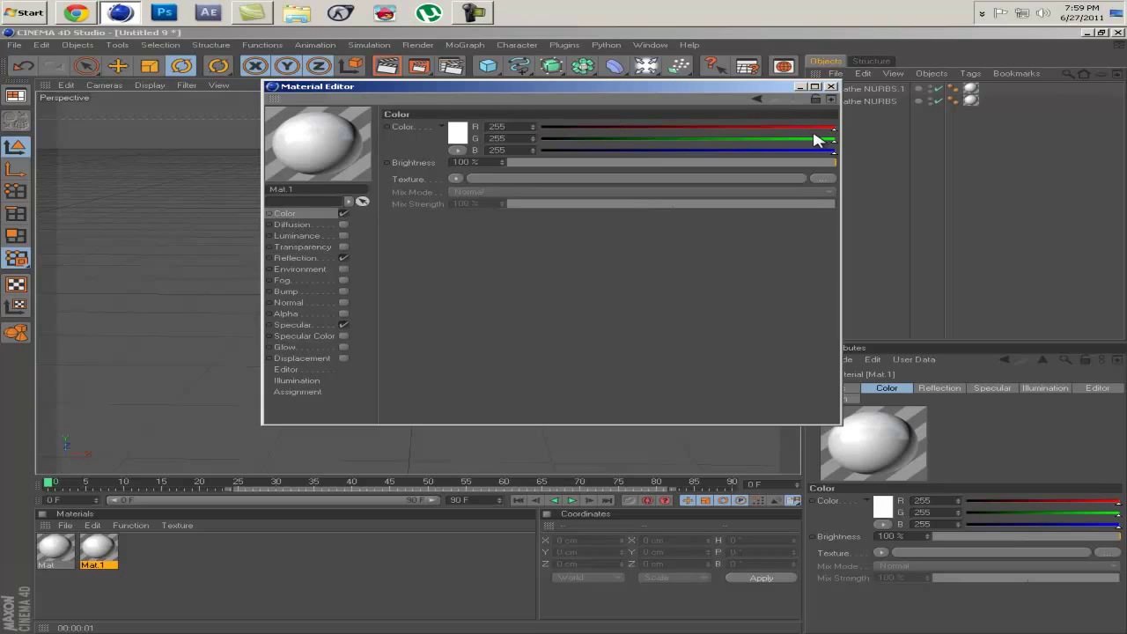
{"action": "left_click_drag", "start_coordinate": [836, 128], "coordinate": [541, 128]}
{"action": "left_click", "coordinate": [563, 138]}
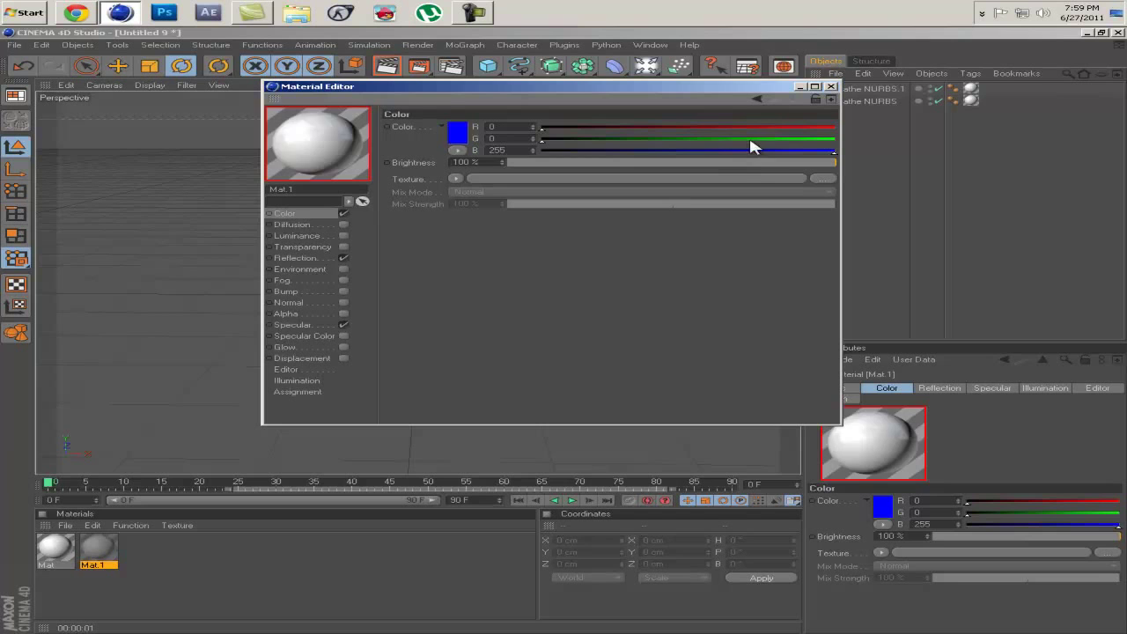
{"action": "left_click_drag", "start_coordinate": [800, 137], "coordinate": [887, 132]}
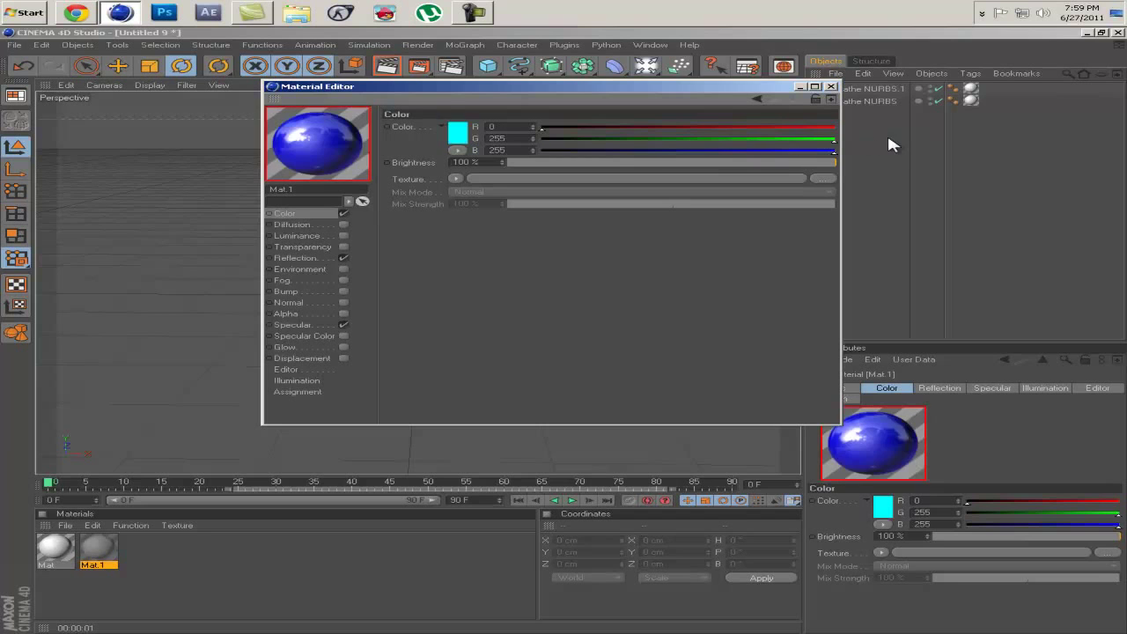
{"action": "left_click", "coordinate": [830, 86]}
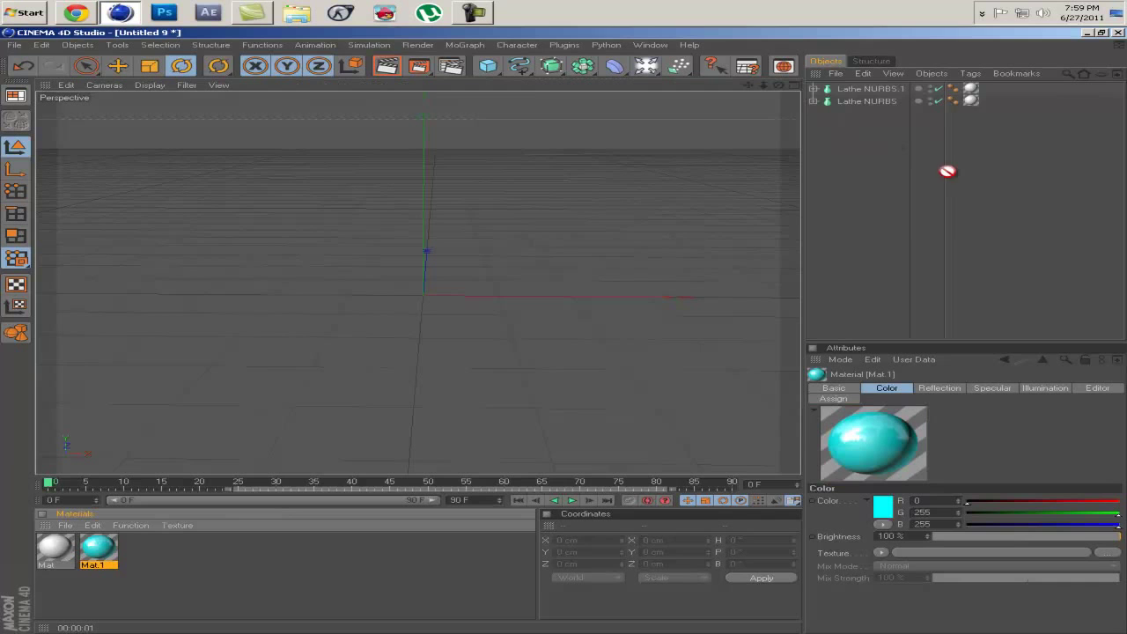
{"action": "left_click_drag", "start_coordinate": [947, 171], "coordinate": [971, 89]}
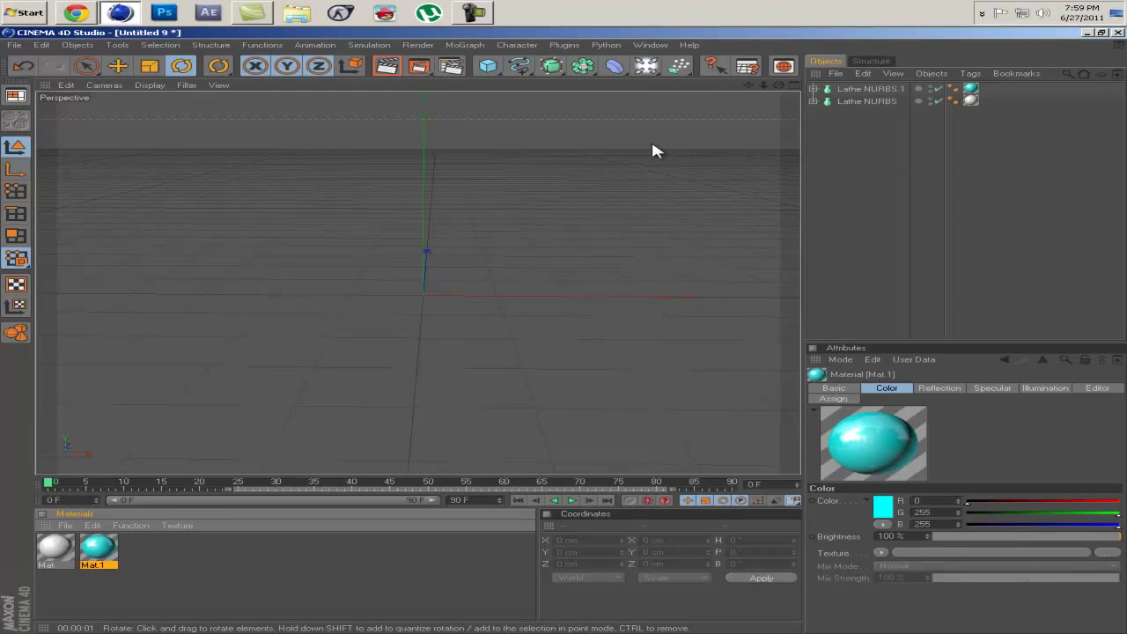
{"action": "left_click", "coordinate": [76, 12]}
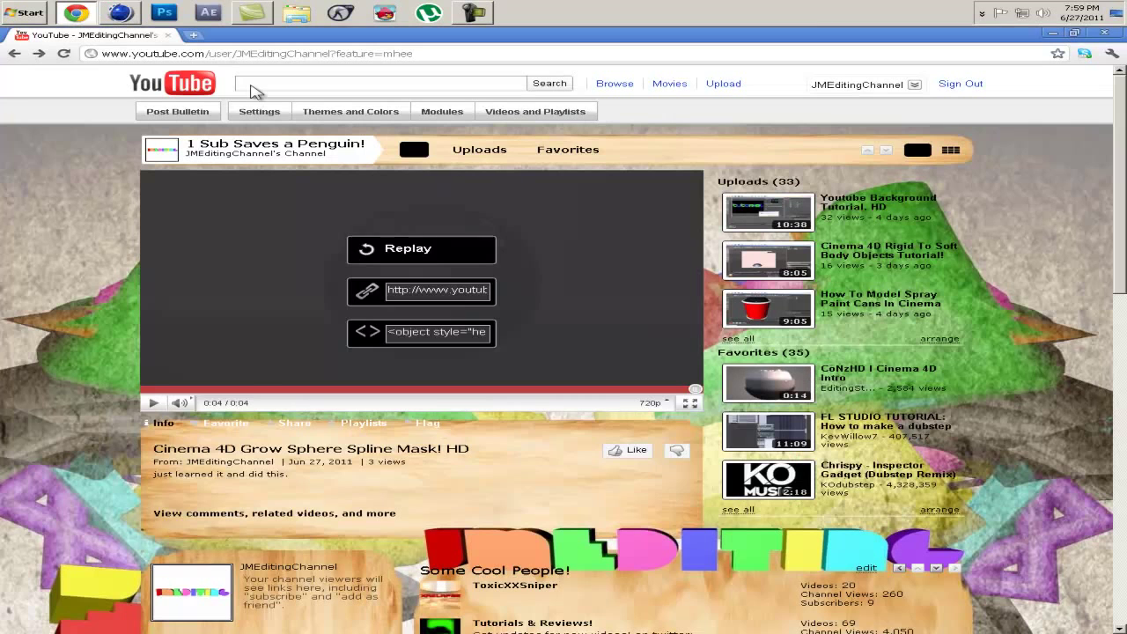
{"action": "left_click", "coordinate": [153, 403]}
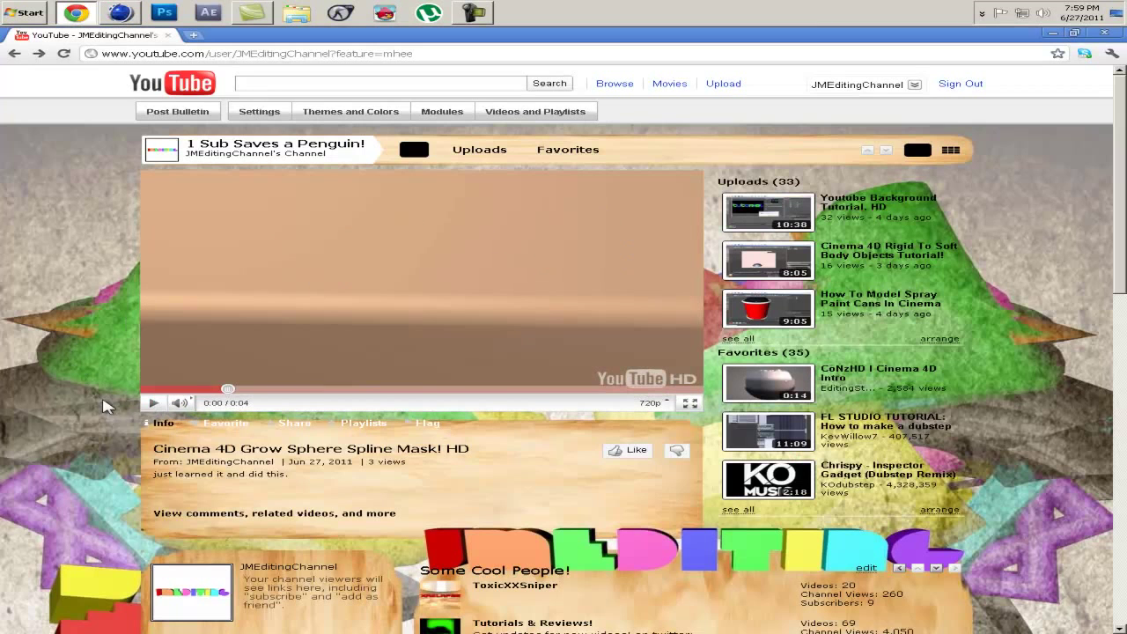
{"action": "left_click", "coordinate": [153, 403]}
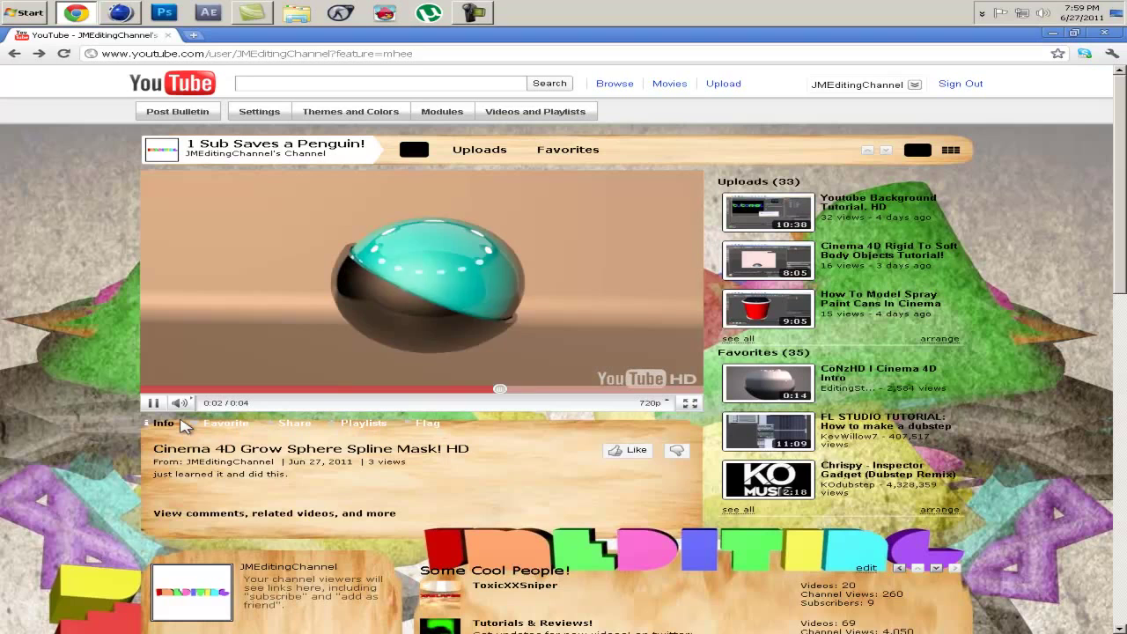
{"action": "left_click", "coordinate": [1053, 33]}
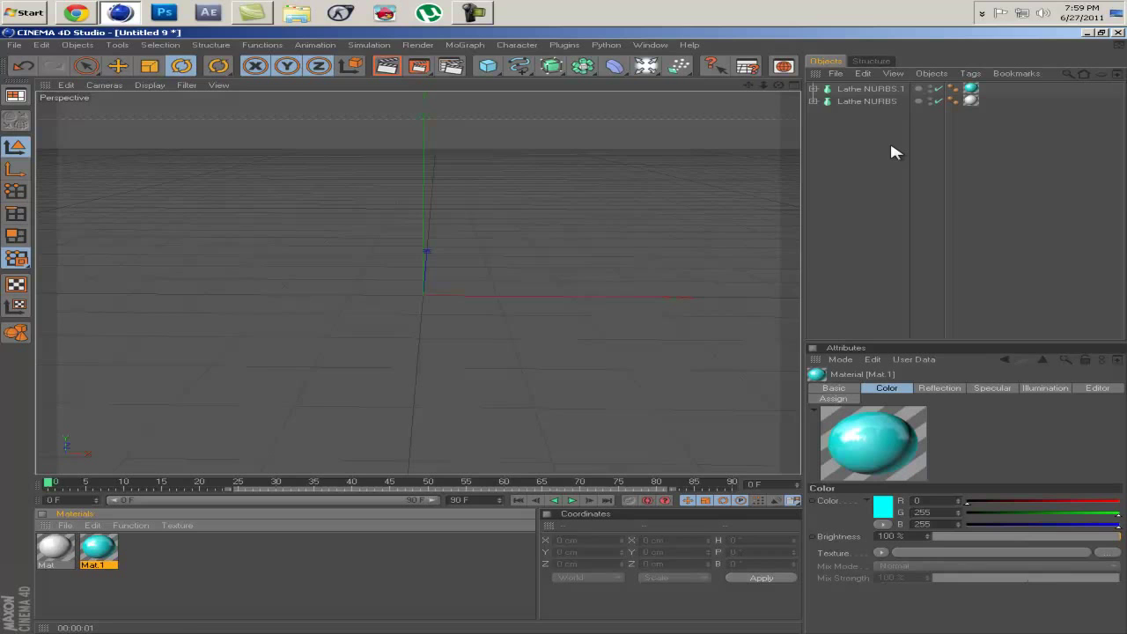
Step: Play the animation to frame 45 and render a preview of the cyan and white shells
{"action": "left_click", "coordinate": [571, 500]}
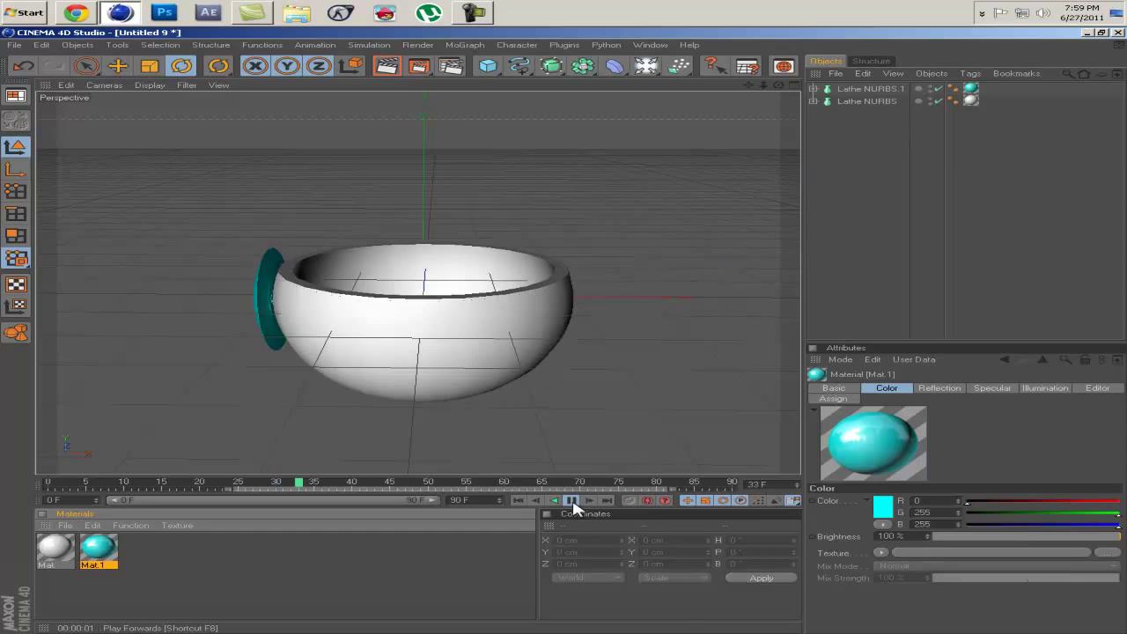
{"action": "left_click", "coordinate": [571, 500]}
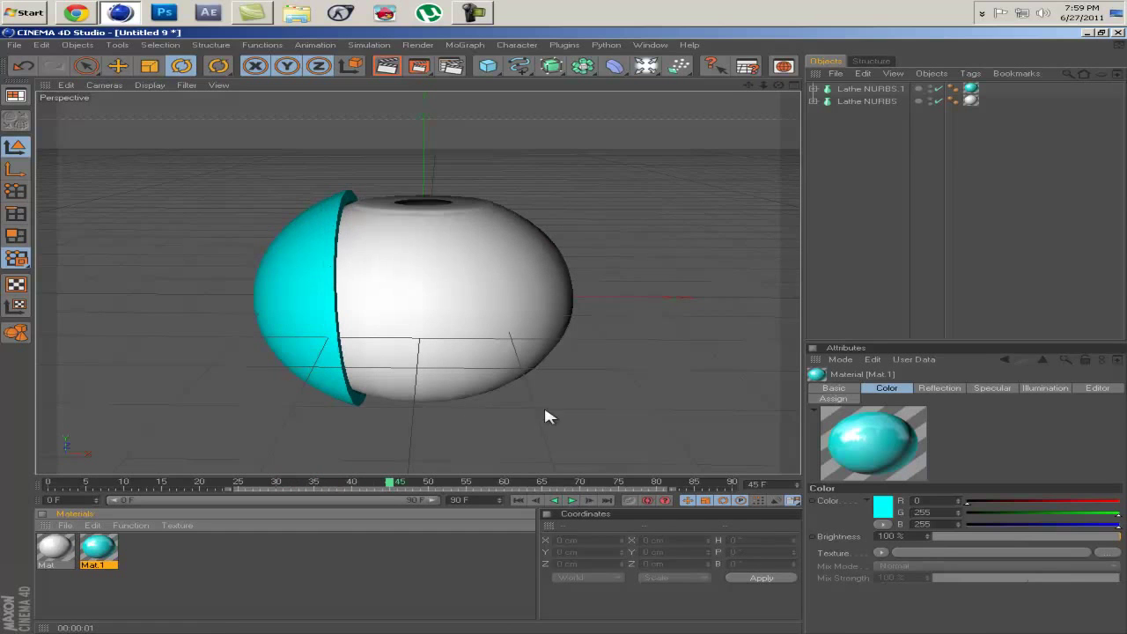
{"action": "left_click", "coordinate": [390, 69]}
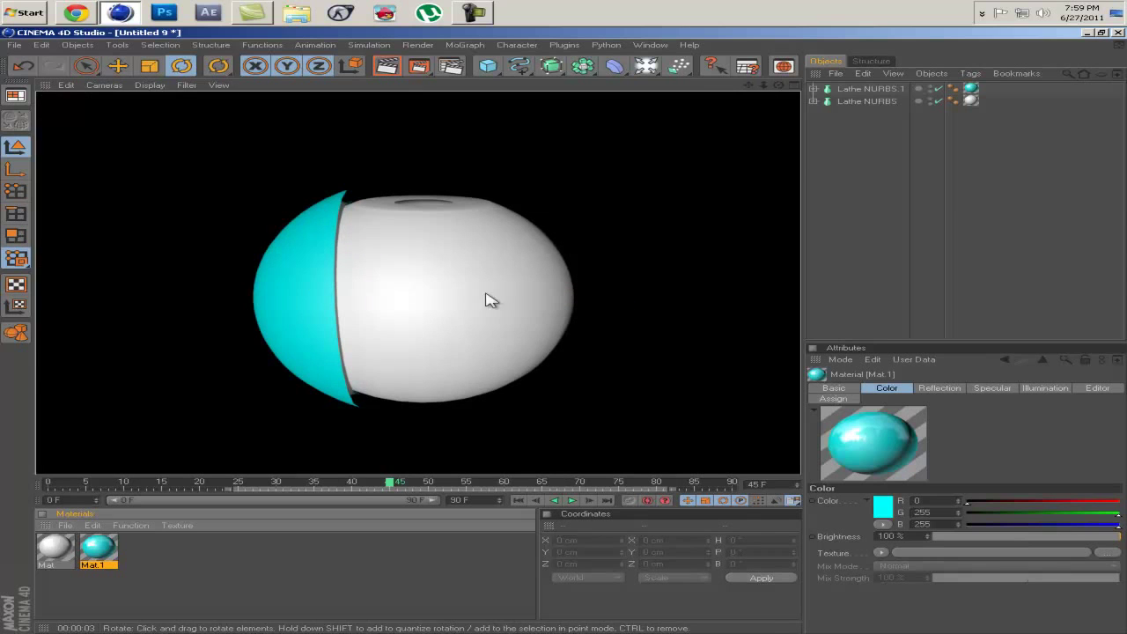
{"action": "left_click", "coordinate": [859, 216]}
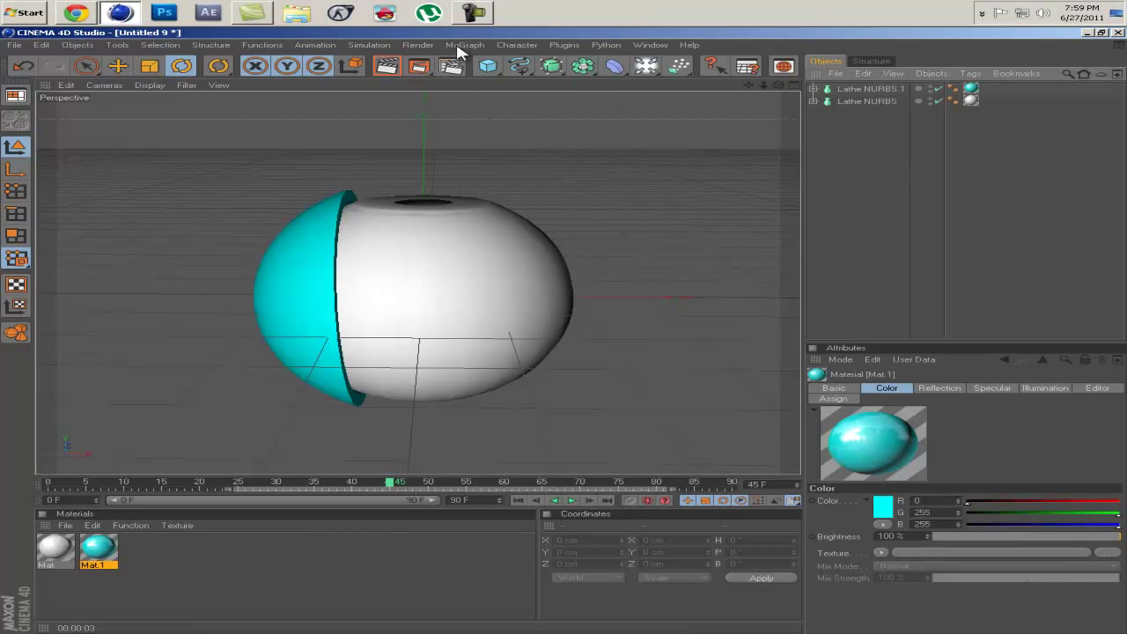
Step: Add a Sun light and raise its latitude to re-angle the light
{"action": "left_click", "coordinate": [645, 66]}
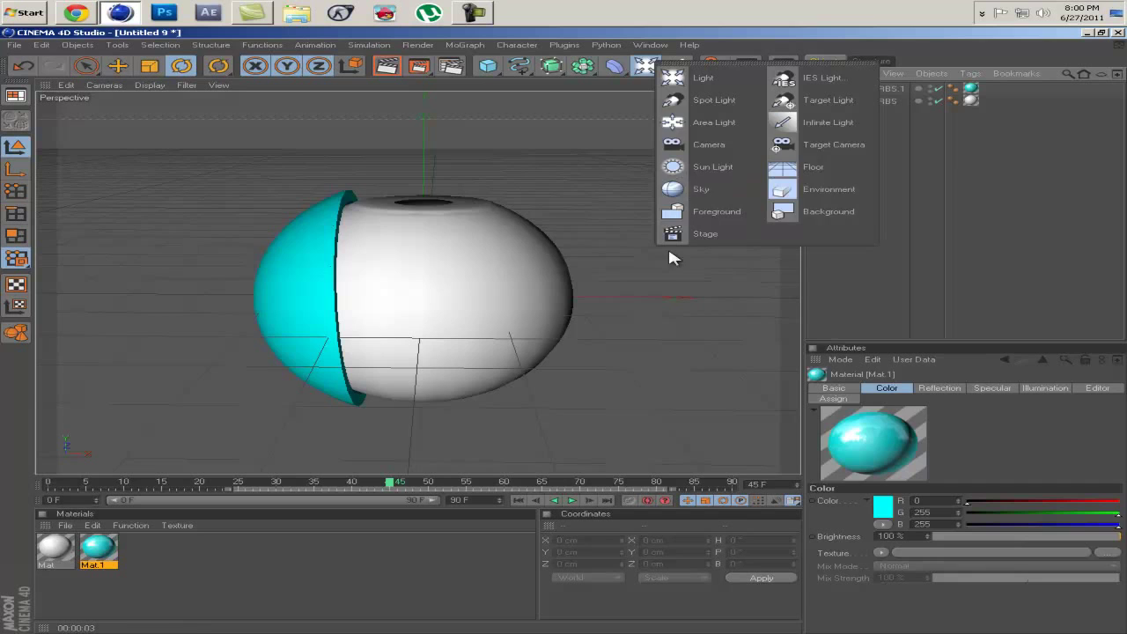
{"action": "left_click", "coordinate": [710, 166]}
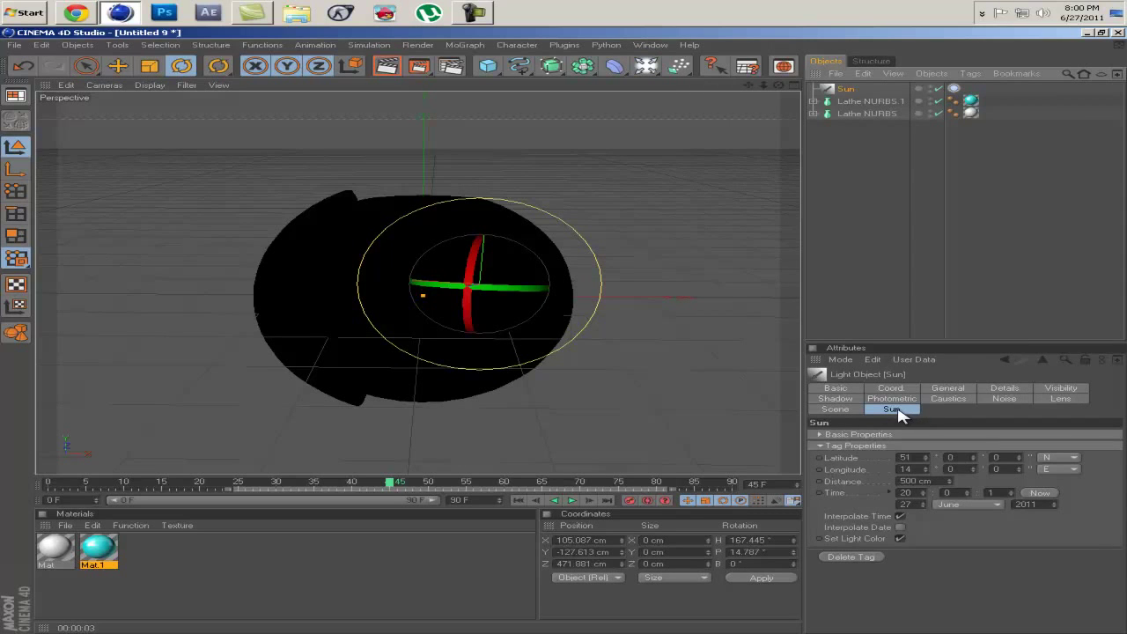
{"action": "mouse_move", "coordinate": [928, 447]}
{"action": "left_mouse_down"}
{"action": "mouse_move", "coordinate": [931, 395]}
{"action": "mouse_move", "coordinate": [937, 453]}
{"action": "mouse_move", "coordinate": [912, 497]}
{"action": "mouse_move", "coordinate": [920, 468]}
{"action": "mouse_move", "coordinate": [934, 463]}
{"action": "mouse_move", "coordinate": [919, 497]}
{"action": "mouse_move", "coordinate": [926, 436]}
{"action": "mouse_move", "coordinate": [926, 461]}
{"action": "mouse_move", "coordinate": [934, 455]}
{"action": "mouse_move", "coordinate": [923, 446]}
{"action": "left_mouse_up"}
Step: Render a preview of the sun-lit shells, then play the animation forward a few frames
{"action": "left_click", "coordinate": [396, 70]}
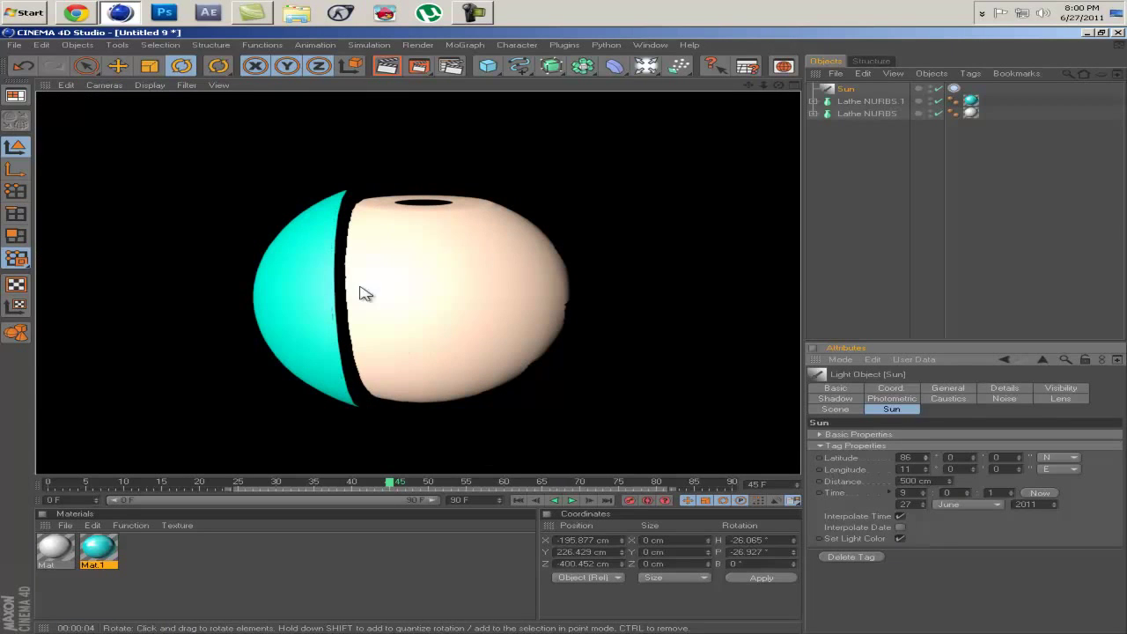
{"action": "left_click", "coordinate": [889, 154]}
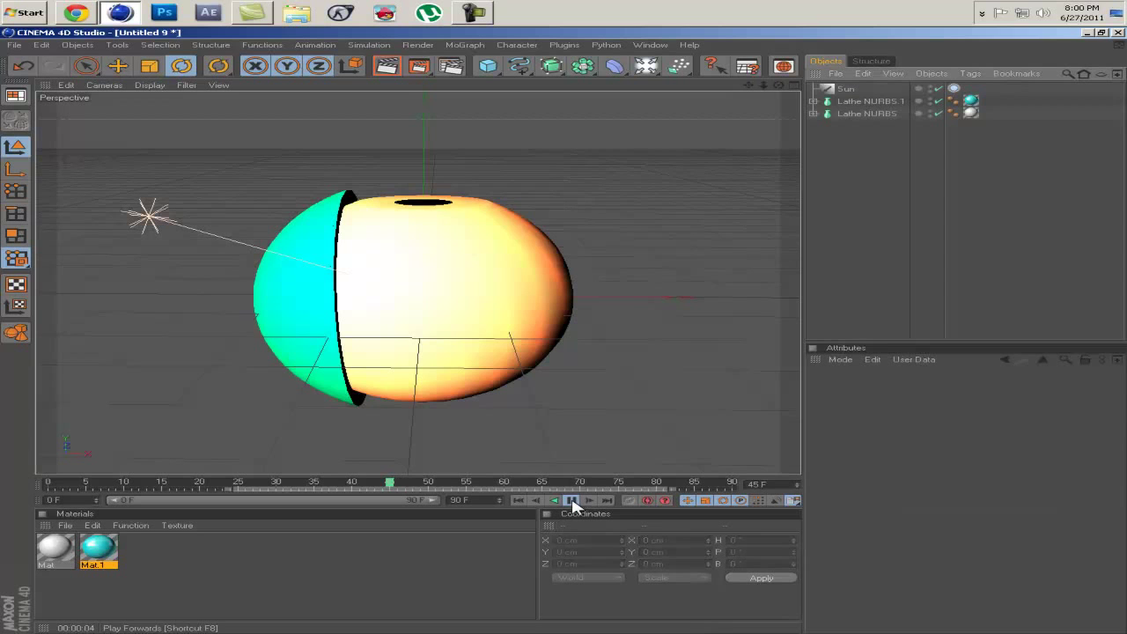
{"action": "left_click", "coordinate": [572, 502]}
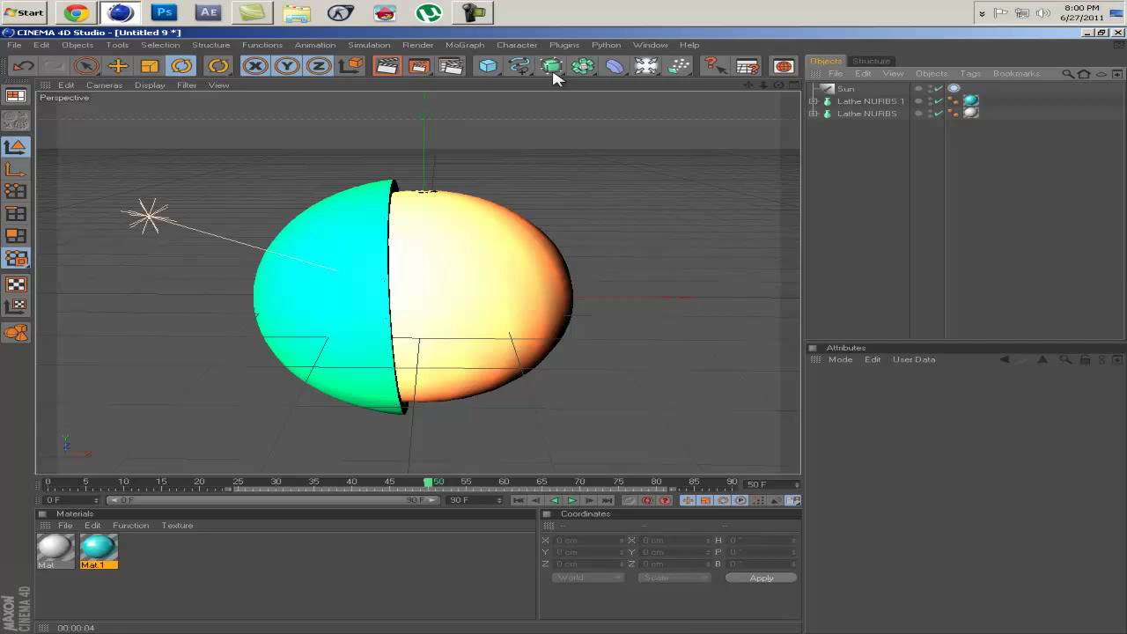
{"action": "left_click", "coordinate": [841, 77]}
Step: Merge the RingLight scene from the LightRooms folder of the C4D Tuts GFX Pack
{"action": "left_click", "coordinate": [851, 93]}
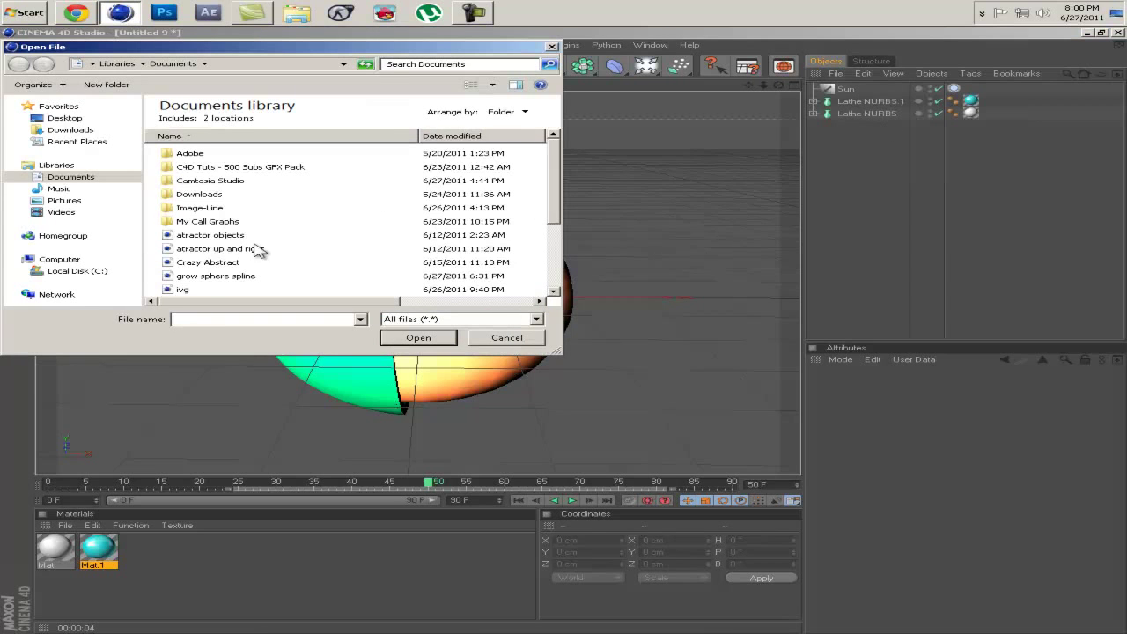
{"action": "double_click", "coordinate": [188, 167]}
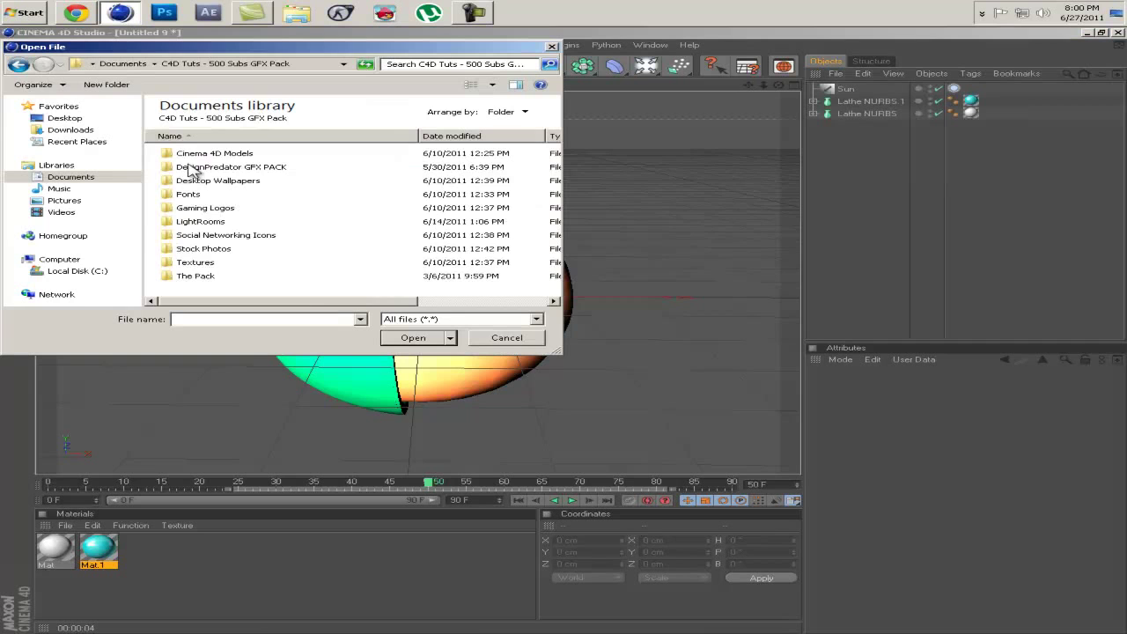
{"action": "double_click", "coordinate": [211, 223]}
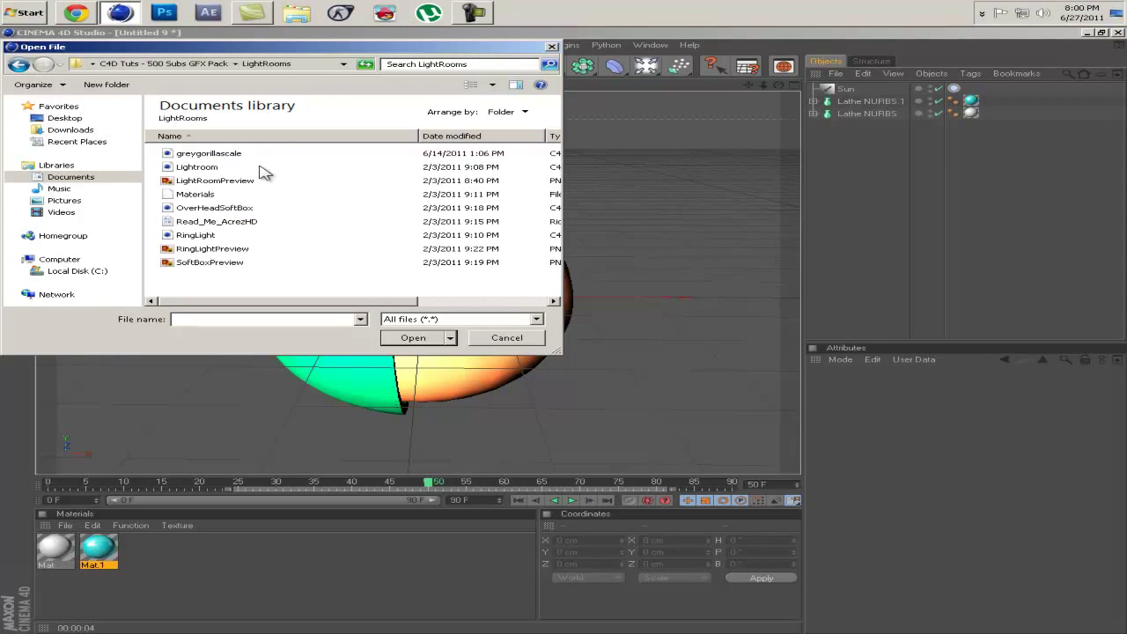
{"action": "left_click", "coordinate": [192, 236]}
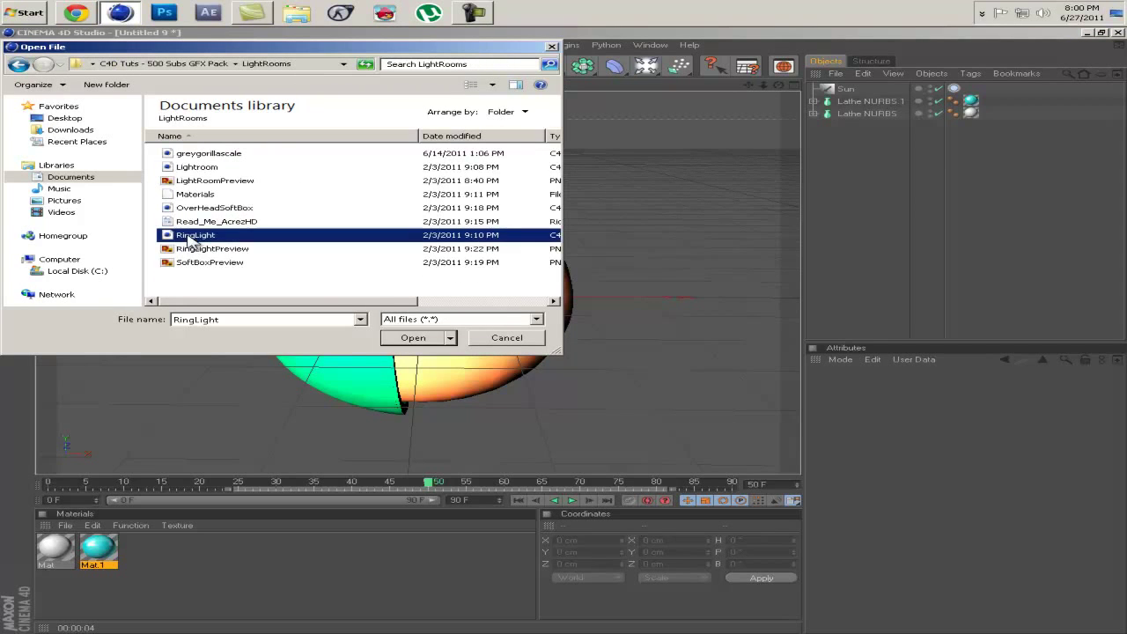
{"action": "left_click", "coordinate": [410, 338]}
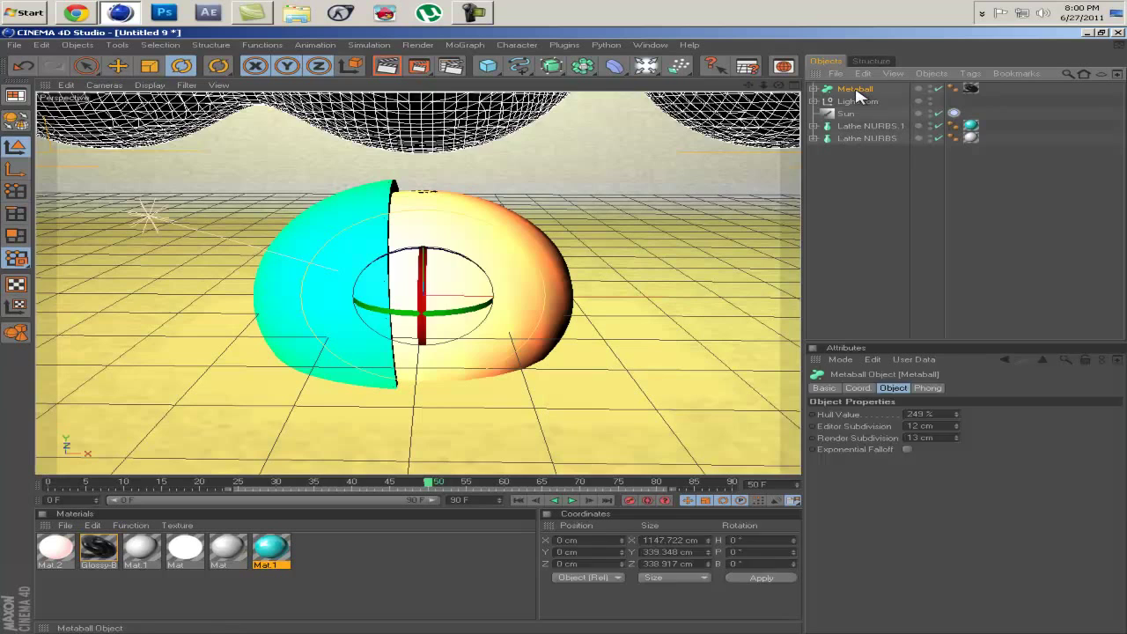
Step: Delete the Metaball, move ClonerForRingLights out of Lightroom, and hide Lightroom in the viewport
{"action": "key", "text": "Delete"}
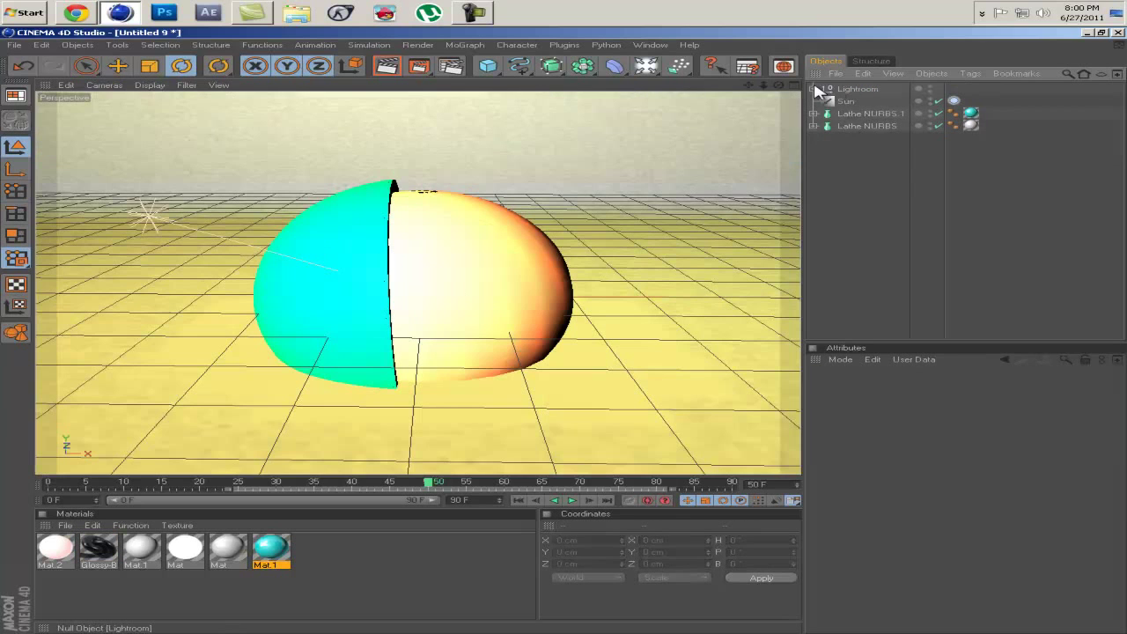
{"action": "left_click", "coordinate": [815, 88]}
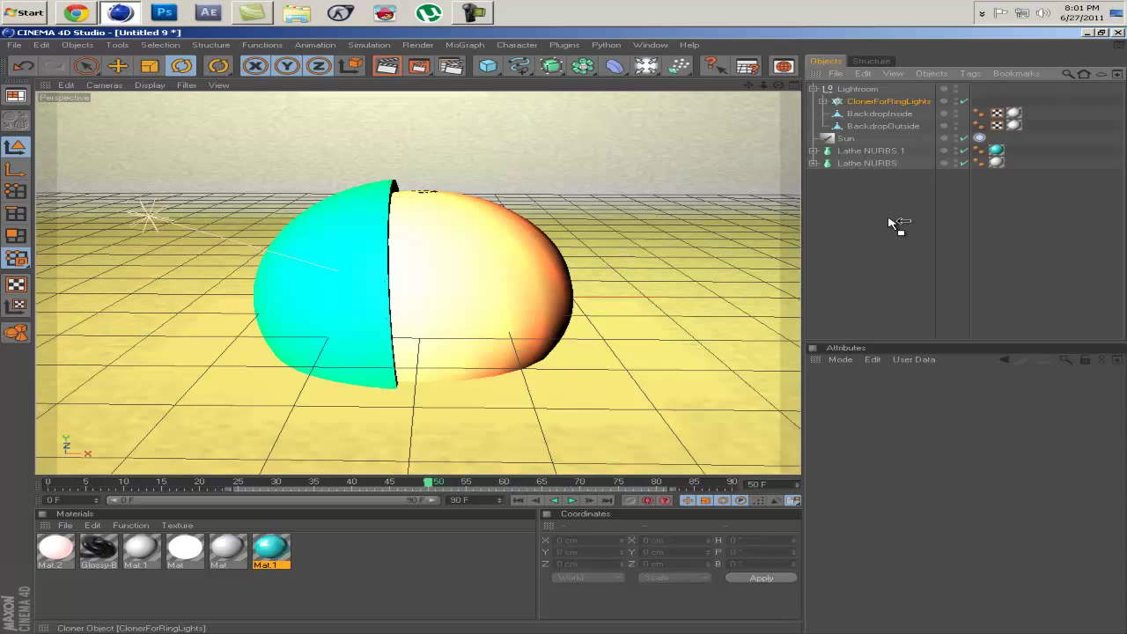
{"action": "left_click_drag", "start_coordinate": [890, 220], "coordinate": [890, 220]}
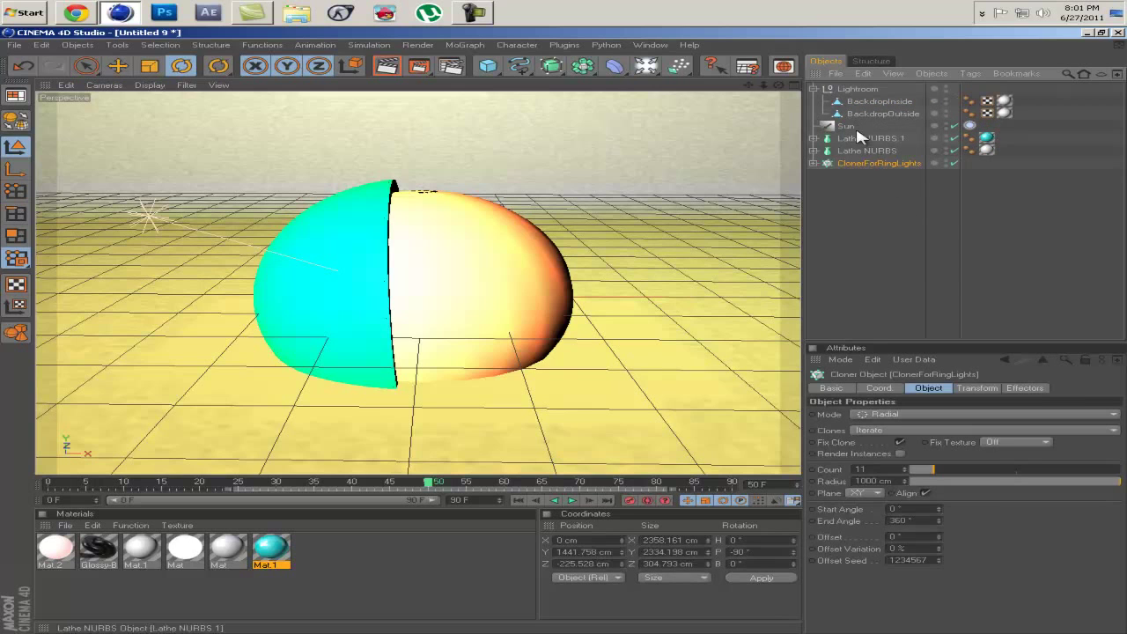
{"action": "left_click", "coordinate": [851, 91]}
{"action": "left_click", "coordinate": [814, 89]}
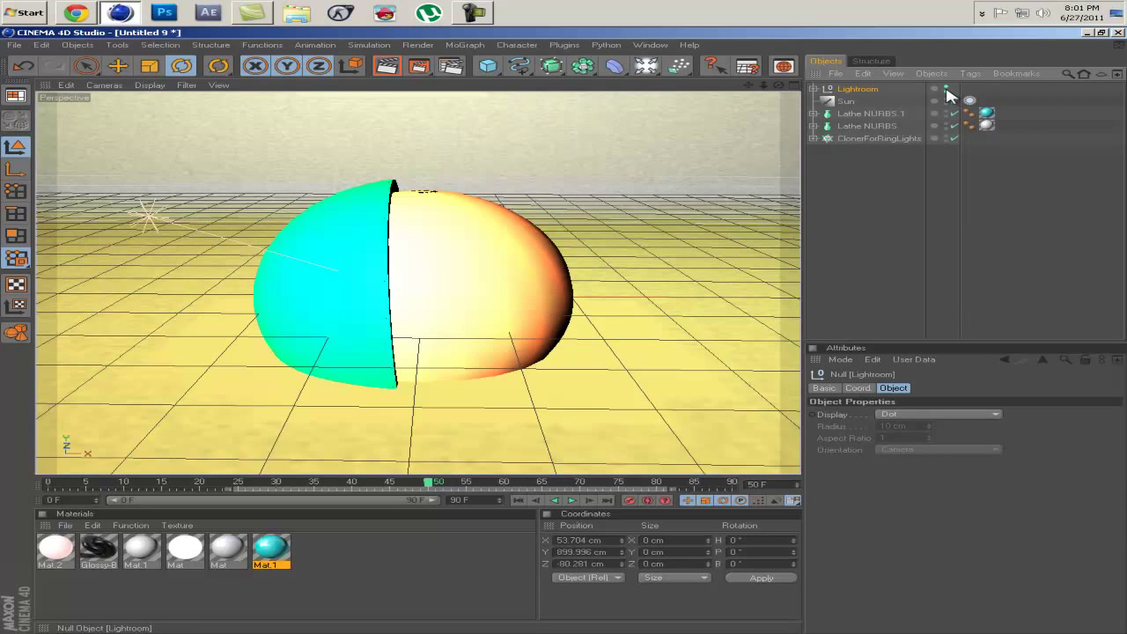
{"action": "left_click", "coordinate": [946, 89]}
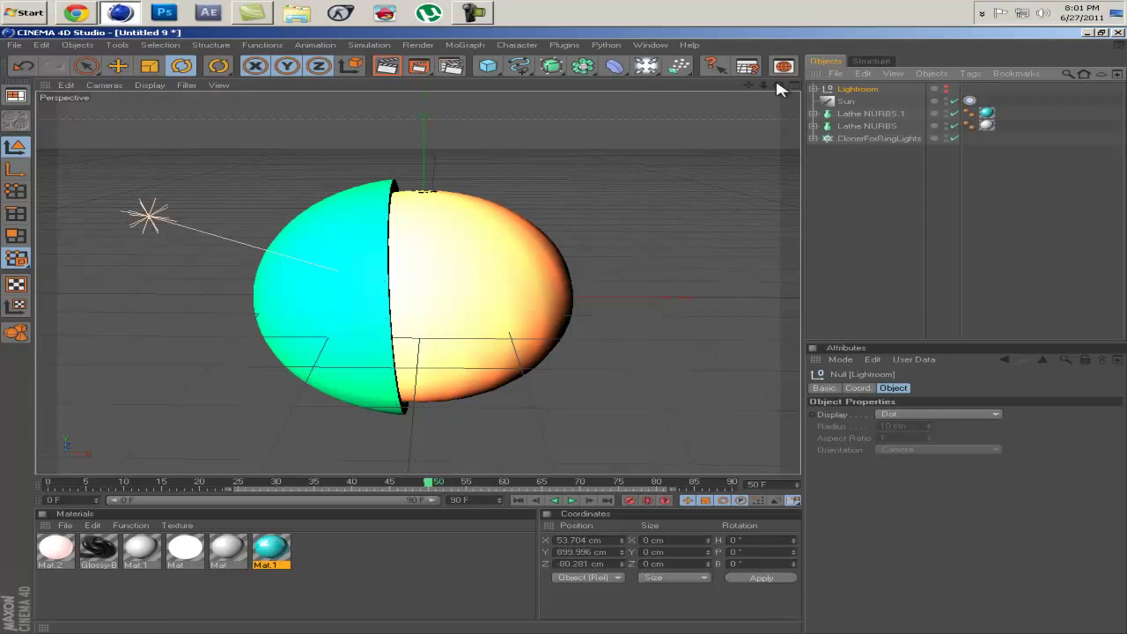
{"action": "left_click_drag", "start_coordinate": [699, 328], "coordinate": [564, 331], "text": "alt"}
Step: Move ClonerForRingLights down on Y to bring the ring lights closer to the shells
{"action": "left_click", "coordinate": [869, 139]}
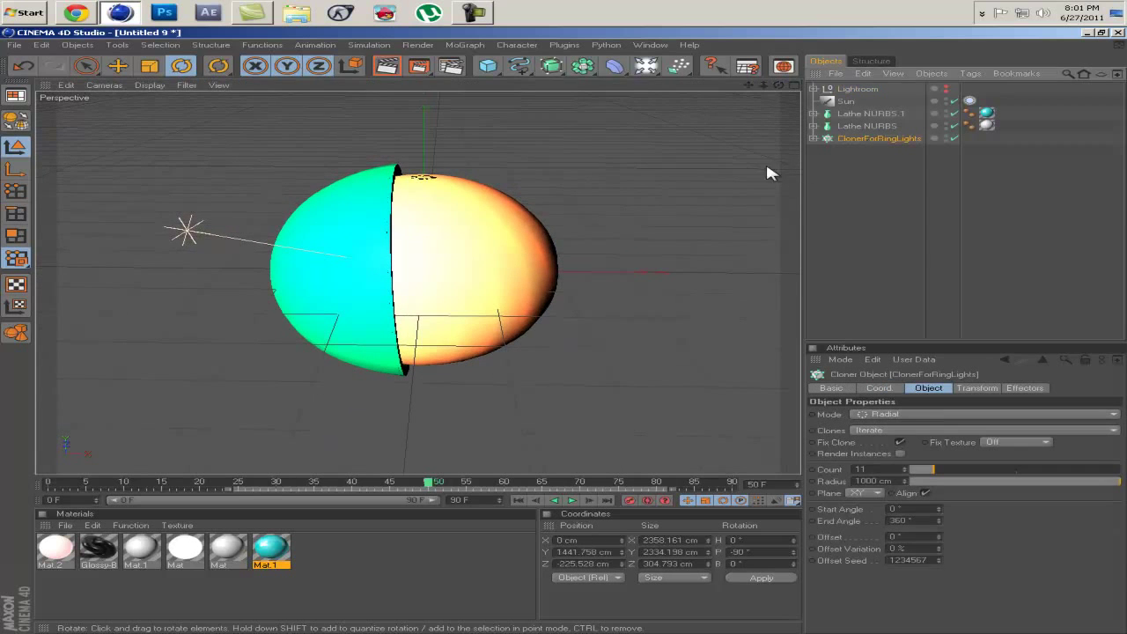
{"action": "scroll", "coordinate": [775, 190], "scroll_direction": "down", "scroll_amount": 6}
{"action": "scroll", "coordinate": [665, 178], "scroll_direction": "down", "scroll_amount": 5}
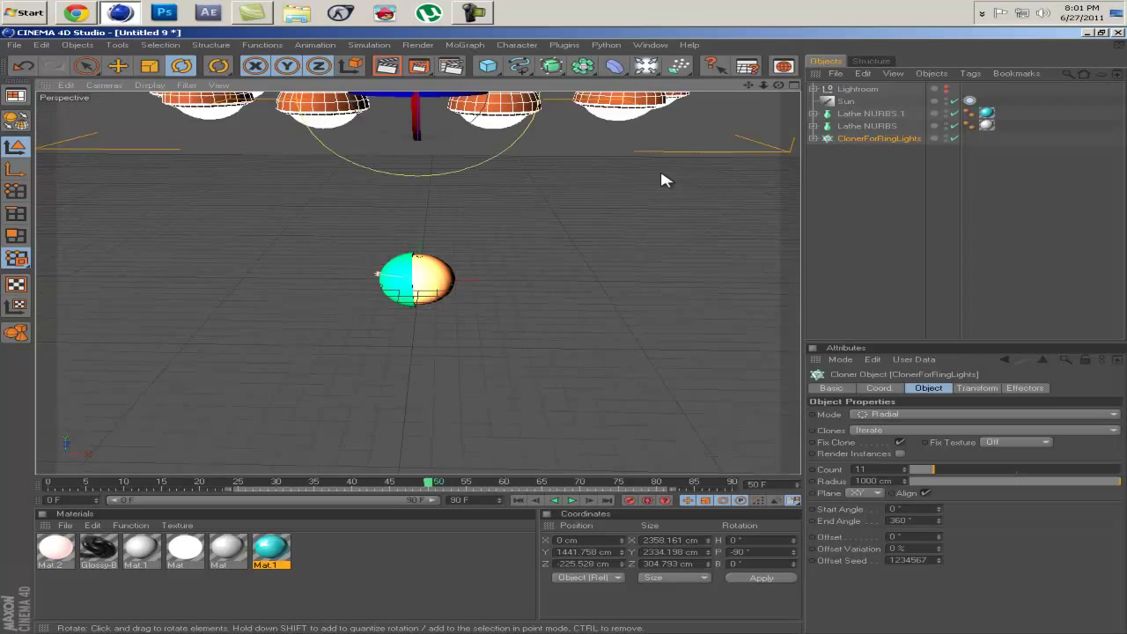
{"action": "left_click", "coordinate": [117, 65]}
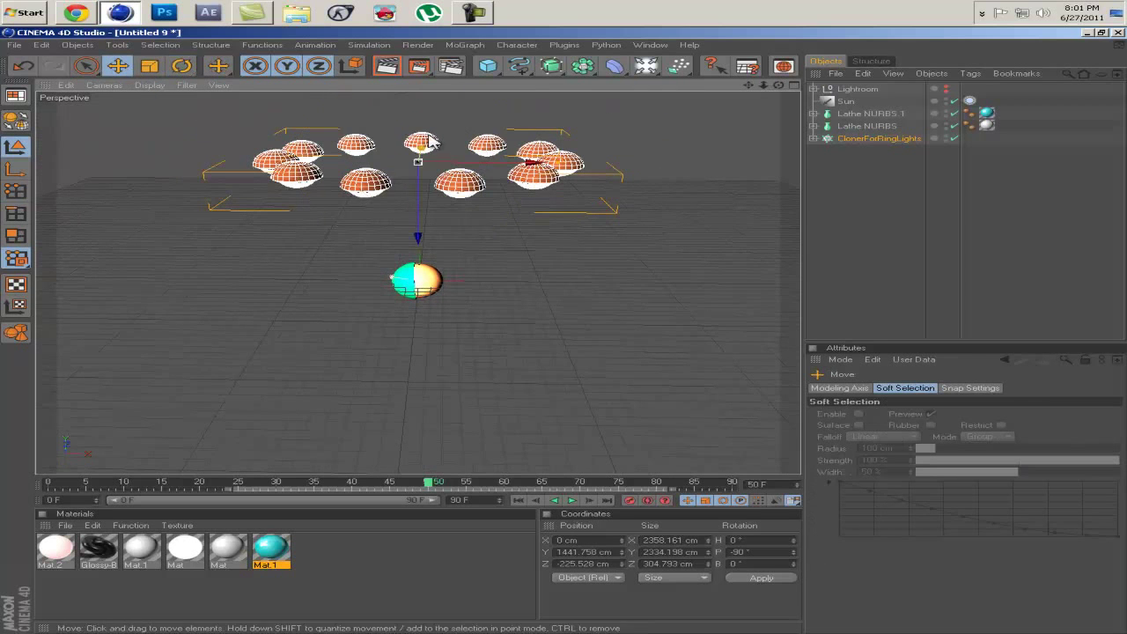
{"action": "left_click_drag", "start_coordinate": [420, 182], "coordinate": [564, 319]}
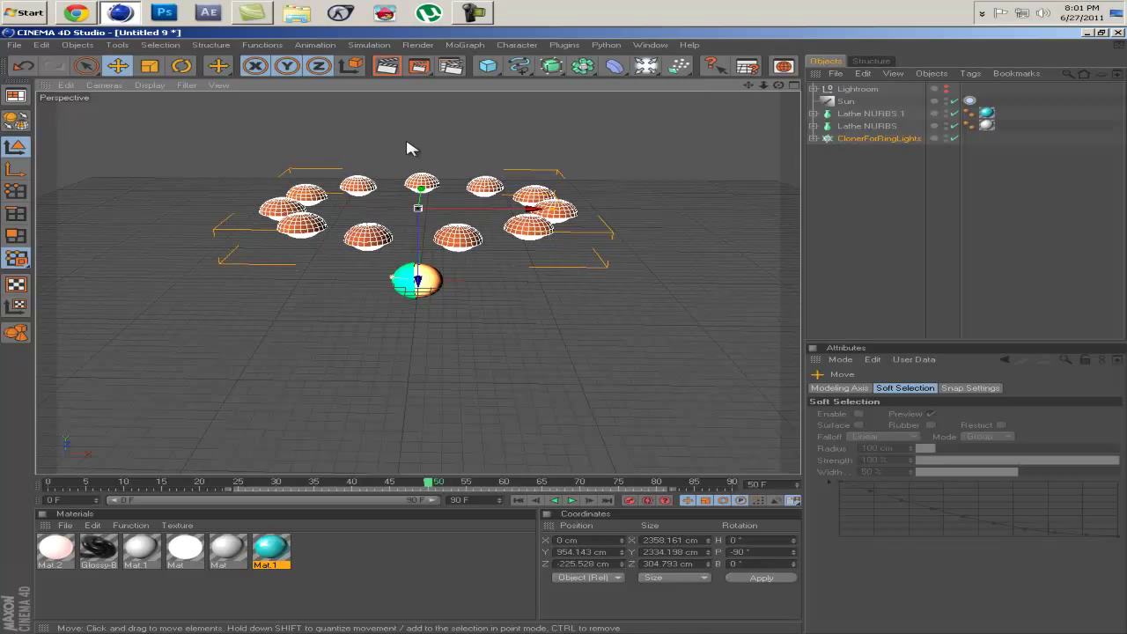
Step: Reframe the shells, make Lightroom visible again, and render a preview
{"action": "scroll", "coordinate": [408, 134], "scroll_direction": "up", "scroll_amount": 10}
{"action": "scroll", "coordinate": [419, 121], "scroll_direction": "up", "scroll_amount": 5}
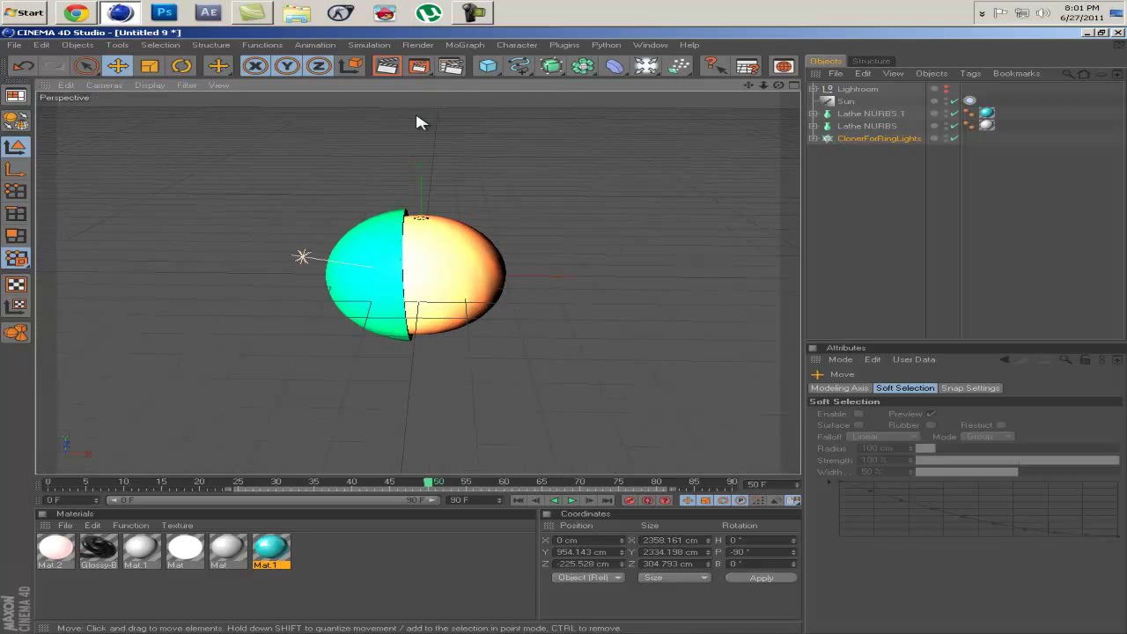
{"action": "left_click_drag", "start_coordinate": [780, 85], "coordinate": [565, 329]}
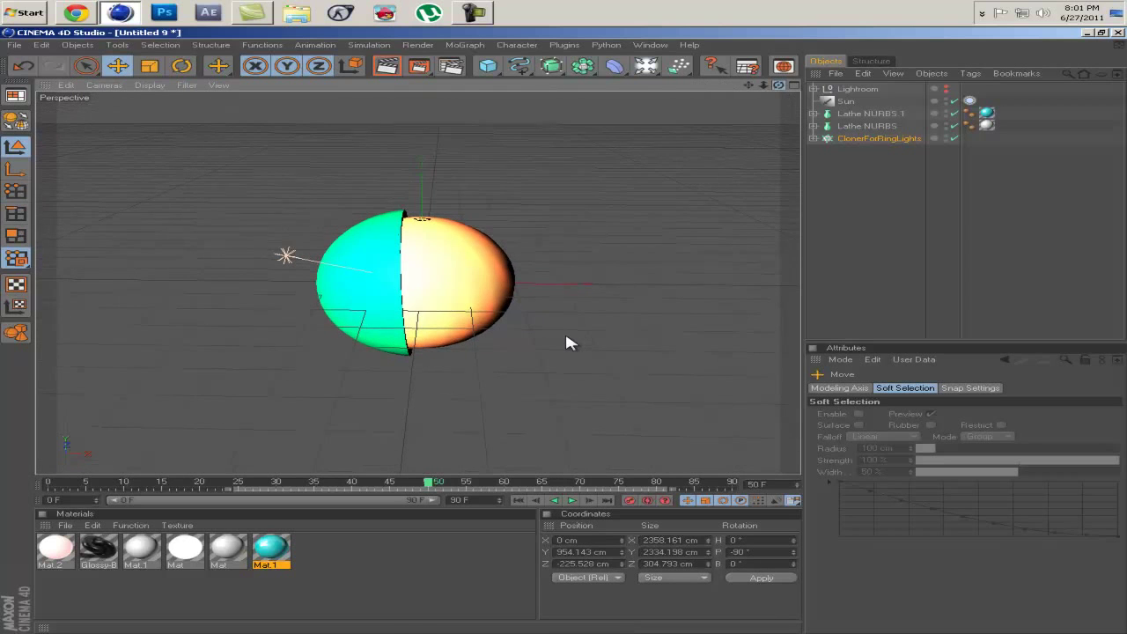
{"action": "left_click_drag", "start_coordinate": [749, 85], "coordinate": [563, 324]}
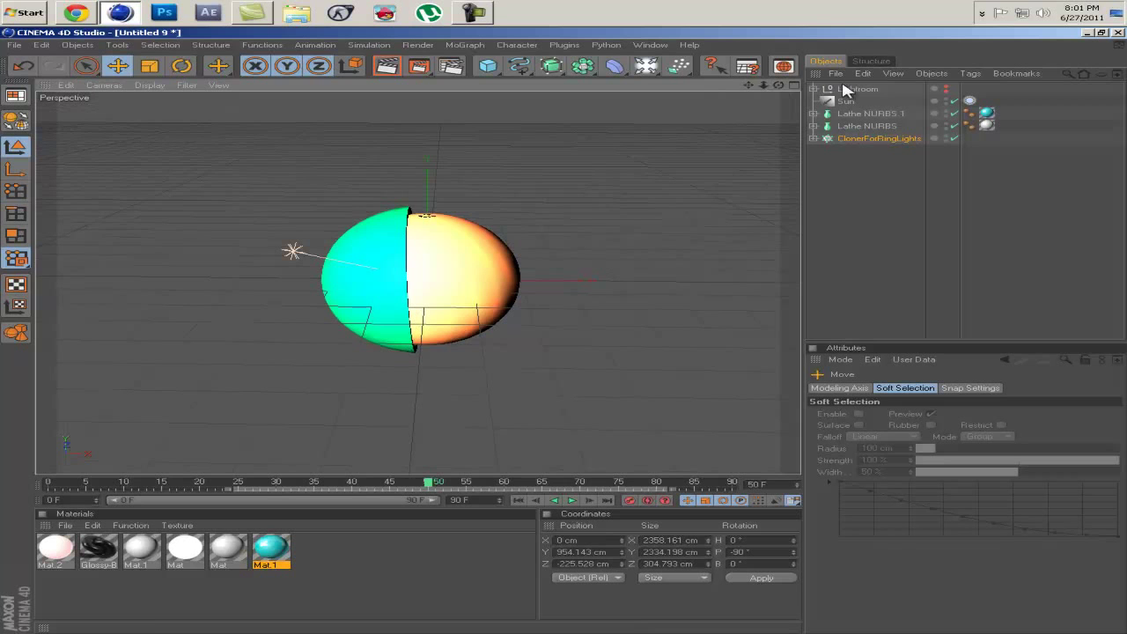
{"action": "left_click", "coordinate": [946, 89]}
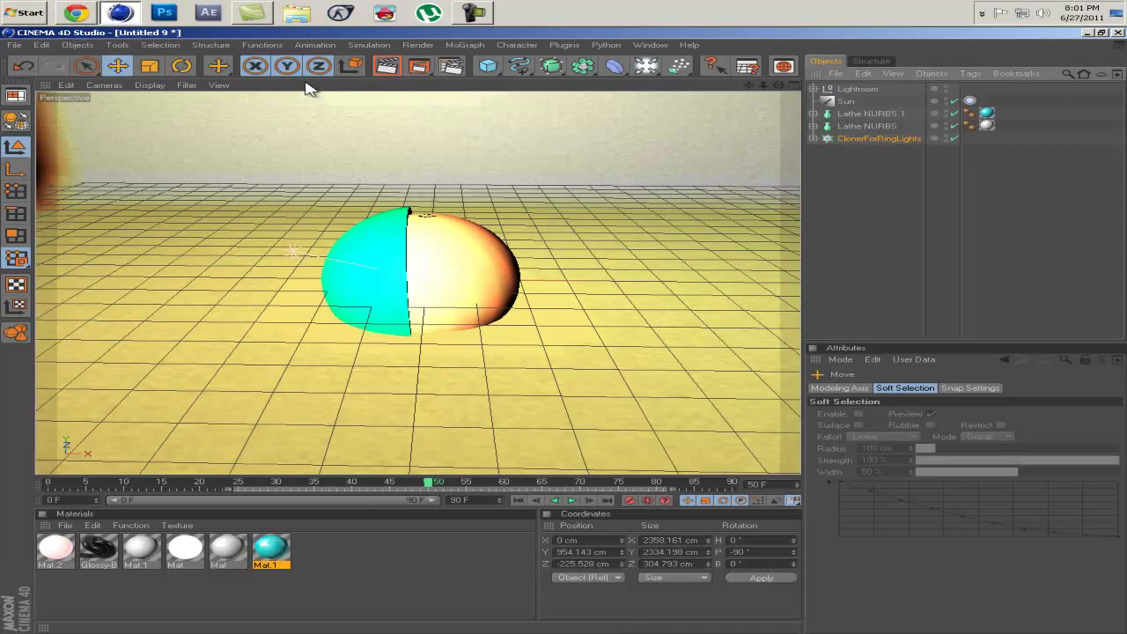
{"action": "left_click", "coordinate": [386, 65]}
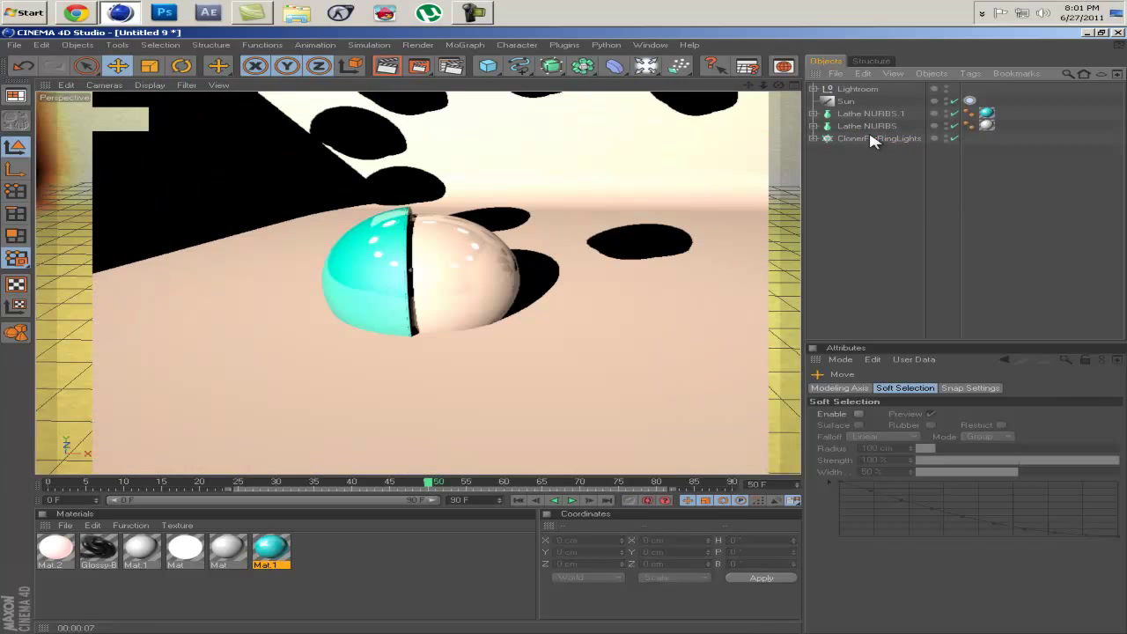
Step: Turn off the sun light's shadows and render a fresh preview of the scene
{"action": "left_click", "coordinate": [858, 89]}
{"action": "left_click", "coordinate": [845, 101]}
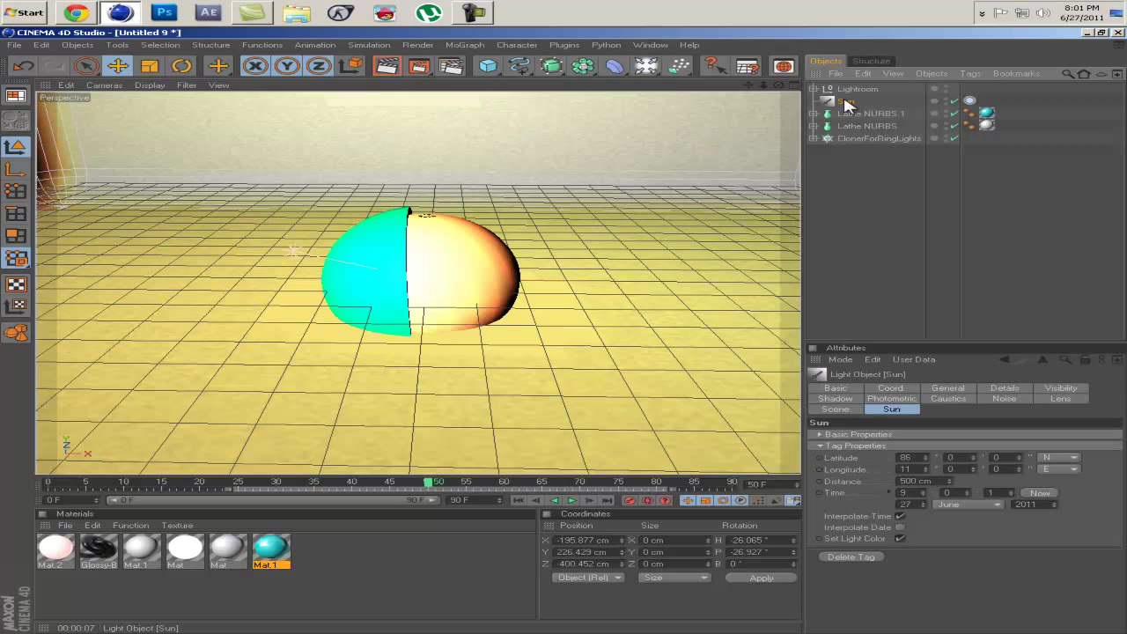
{"action": "left_click", "coordinate": [837, 399]}
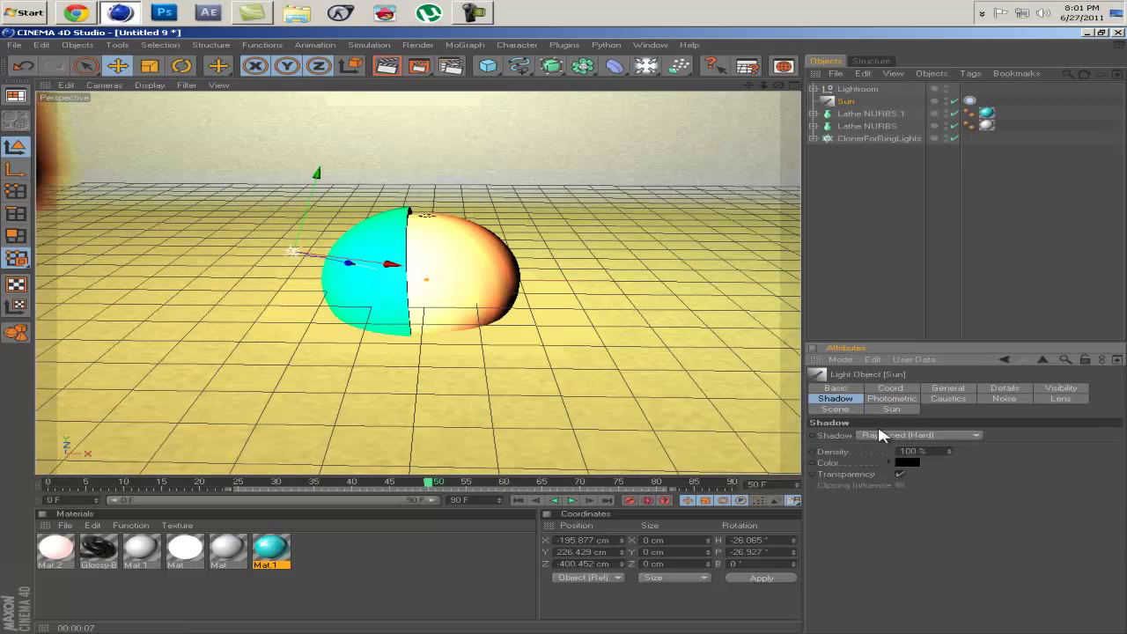
{"action": "left_click", "coordinate": [889, 433]}
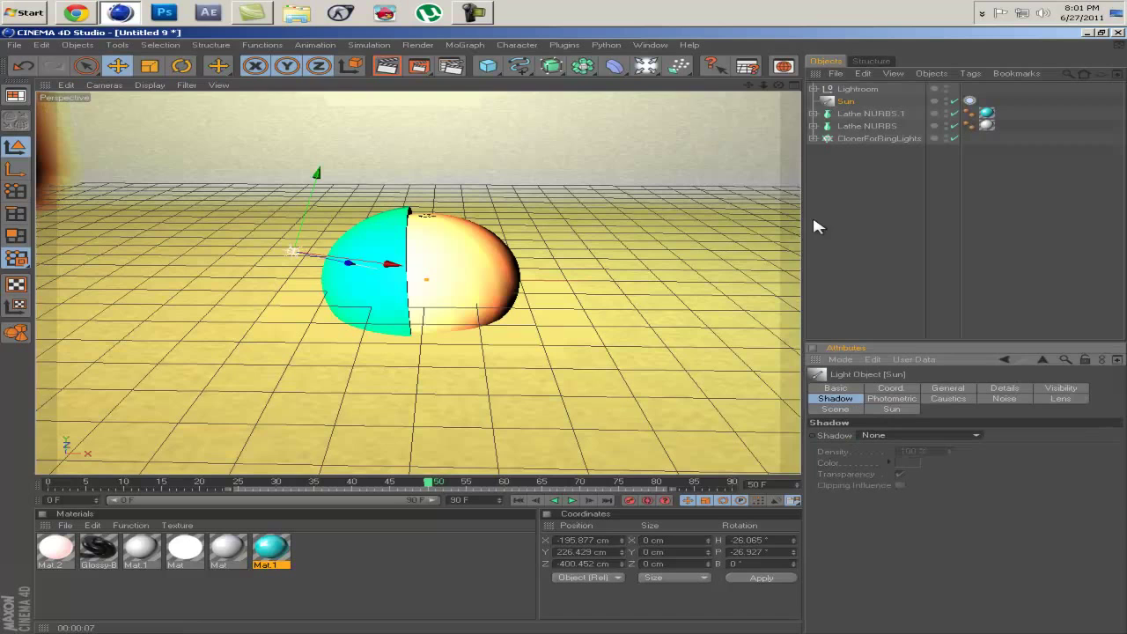
{"action": "left_click", "coordinate": [780, 87]}
{"action": "key", "text": "Escape"}
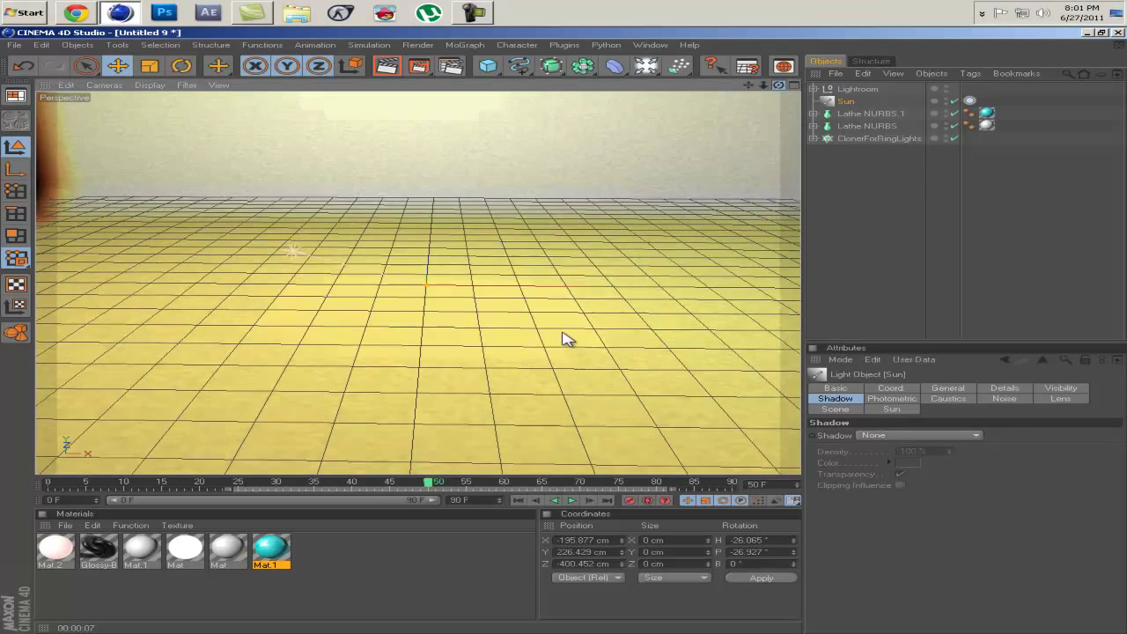
{"action": "key", "text": "ctrl+r"}
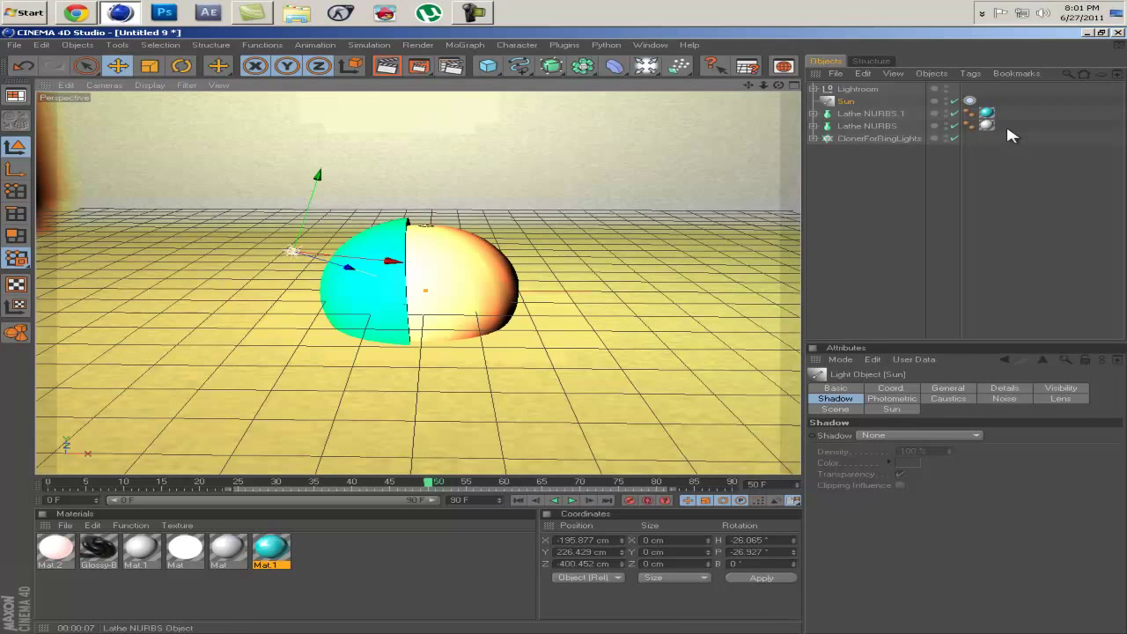
Step: Select both lathed sphere halves, raise them above the floor, and frame the view on them
{"action": "left_click_drag", "start_coordinate": [1004, 107], "coordinate": [843, 214]}
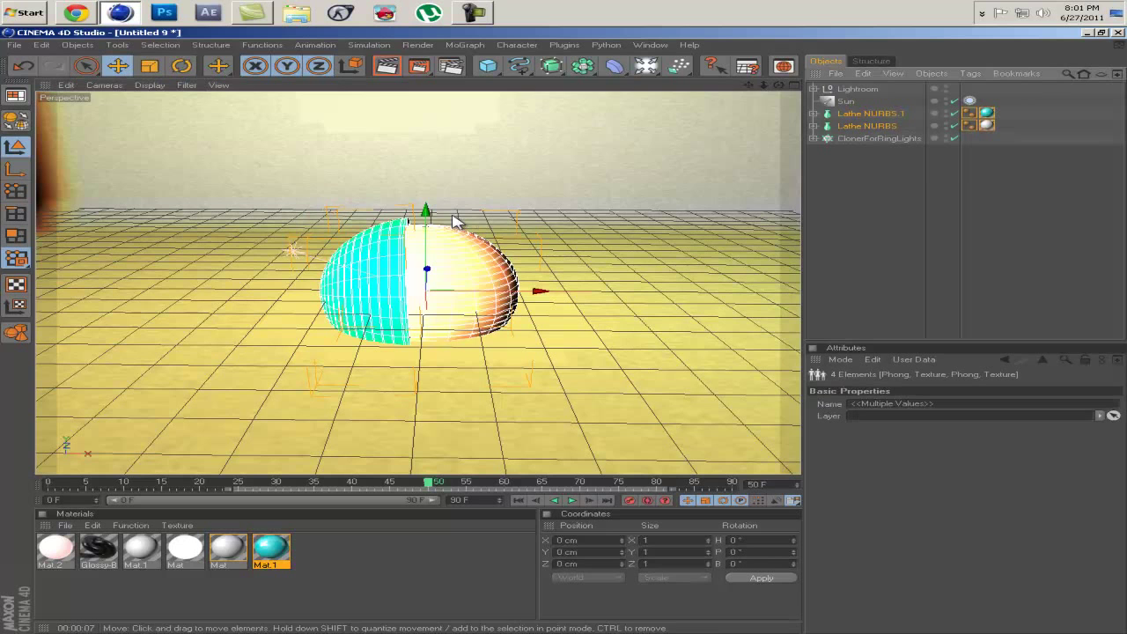
{"action": "left_click_drag", "start_coordinate": [569, 334], "coordinate": [541, 203]}
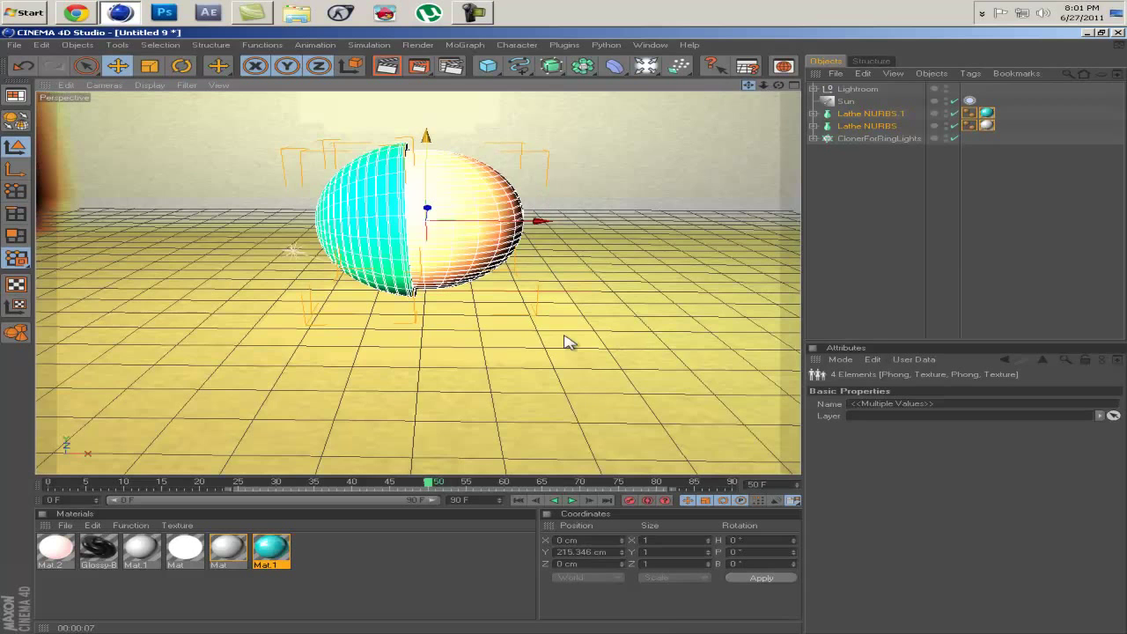
{"action": "key", "text": "ctrl+z"}
{"action": "key", "text": "o"}
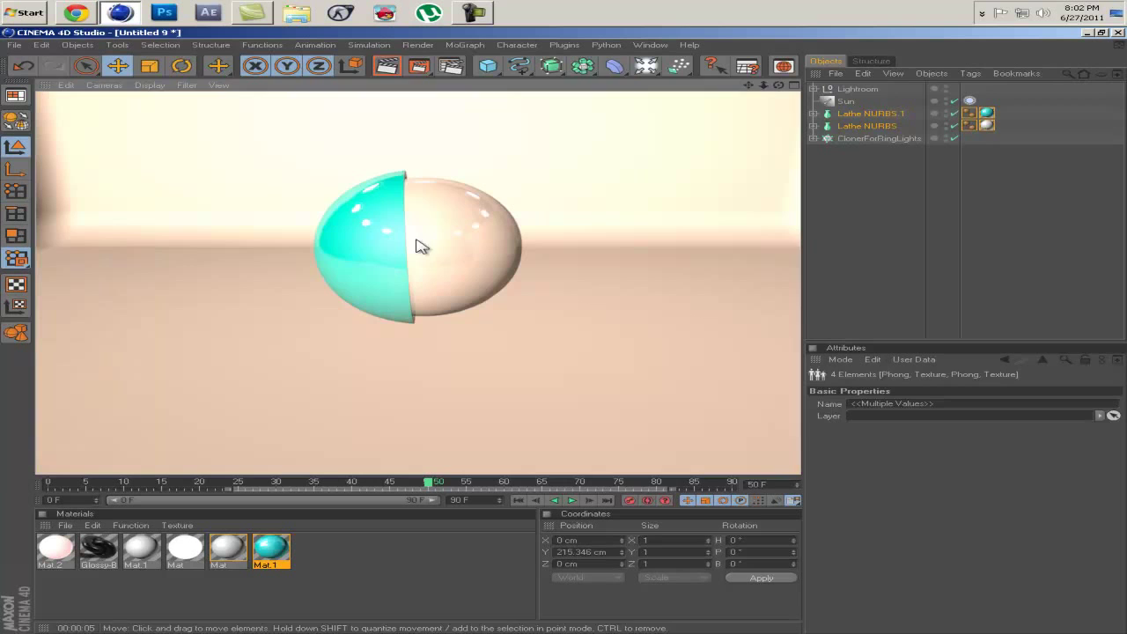
{"action": "left_click", "coordinate": [886, 189]}
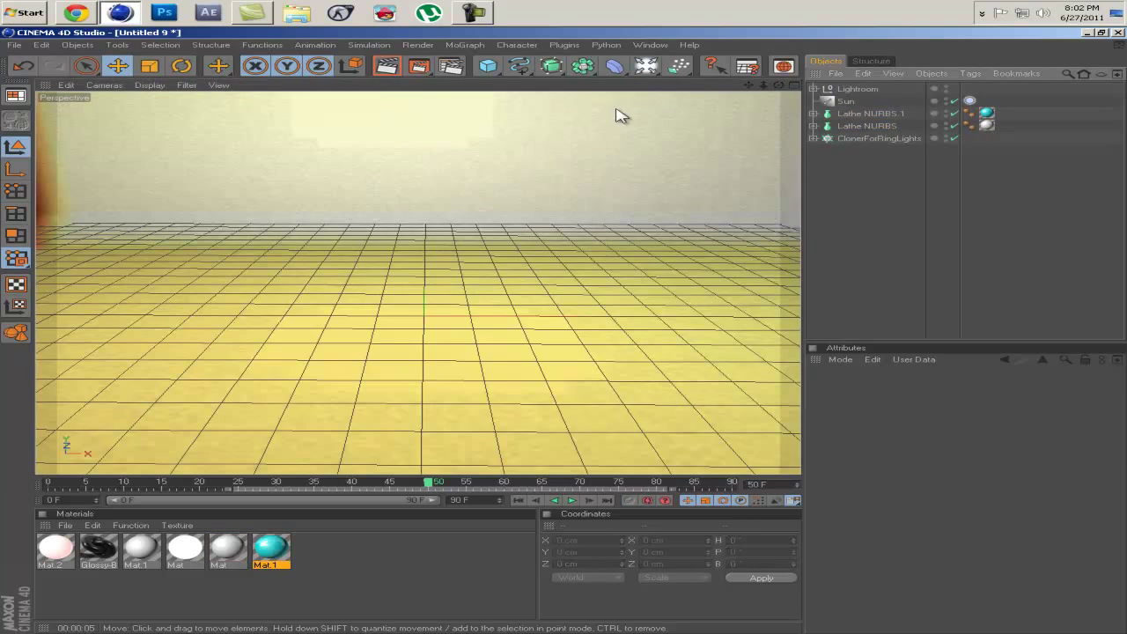
Step: Set render output to the HDV/HDTV 720 29.97 preset, rendering all frames 0–90
{"action": "left_click", "coordinate": [417, 45]}
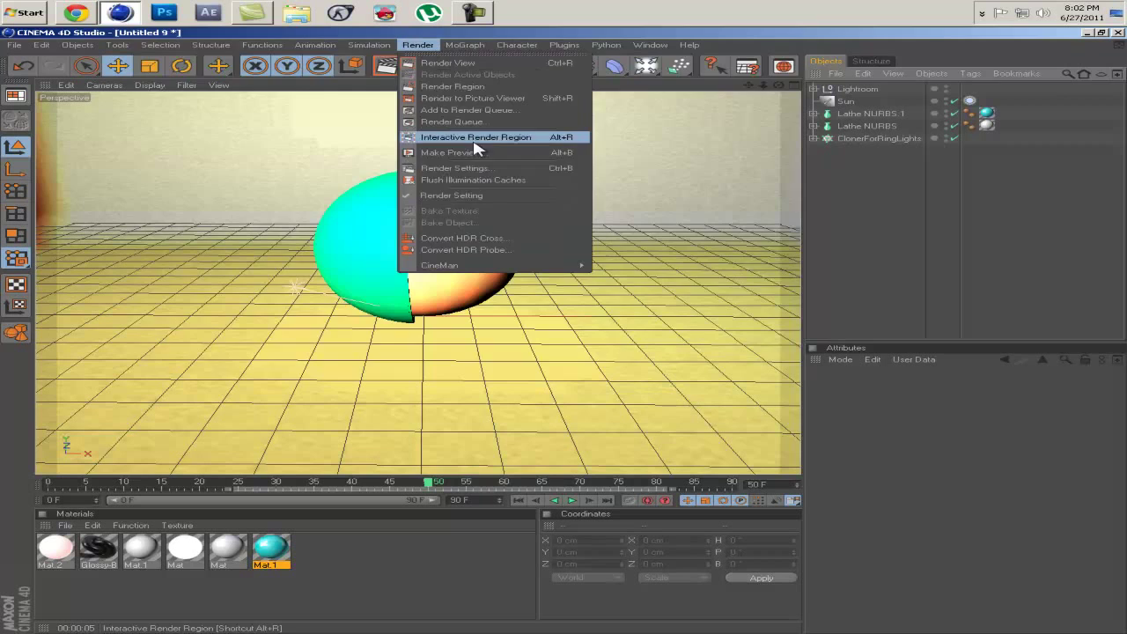
{"action": "left_click", "coordinate": [458, 167]}
{"action": "left_click", "coordinate": [296, 76]}
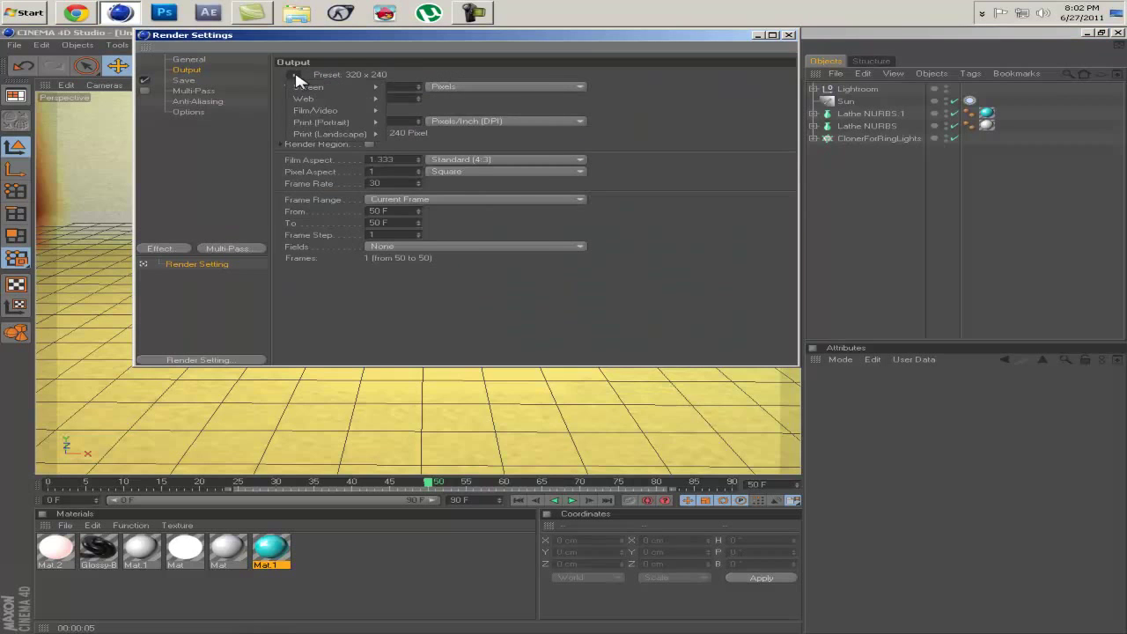
{"action": "mouse_move", "coordinate": [343, 115]}
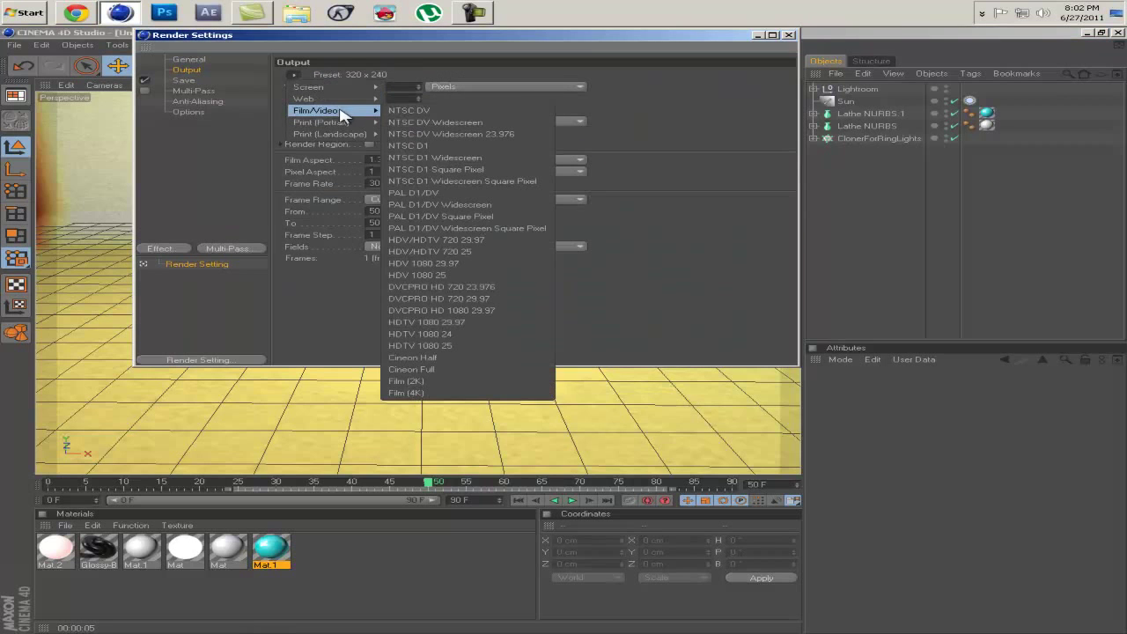
{"action": "left_click", "coordinate": [487, 239]}
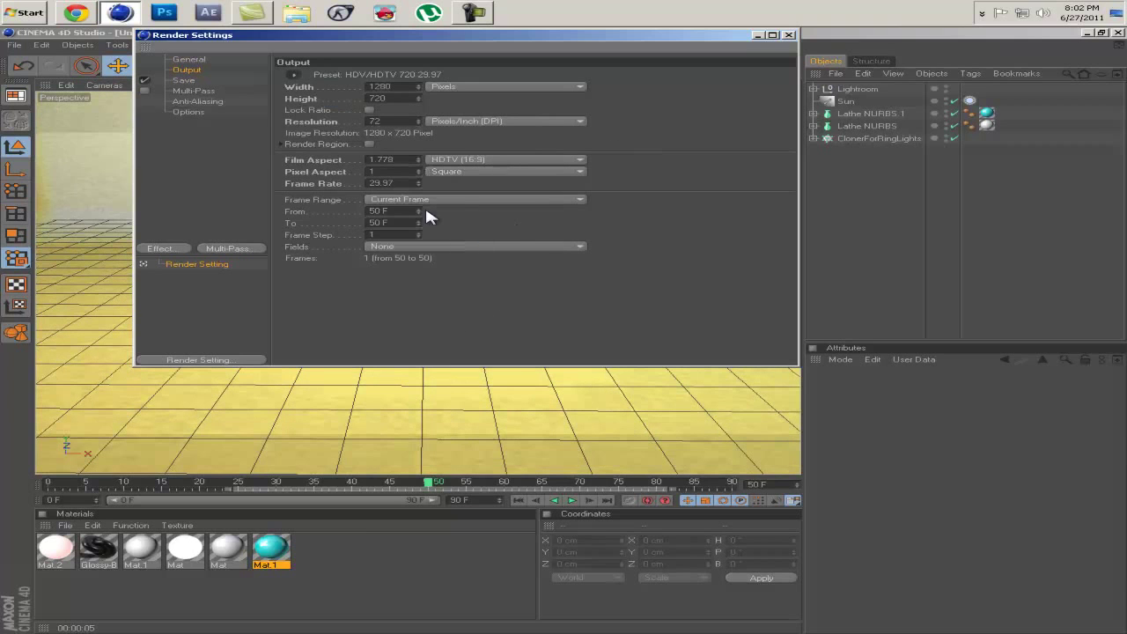
{"action": "left_click", "coordinate": [421, 201]}
{"action": "left_click", "coordinate": [448, 235]}
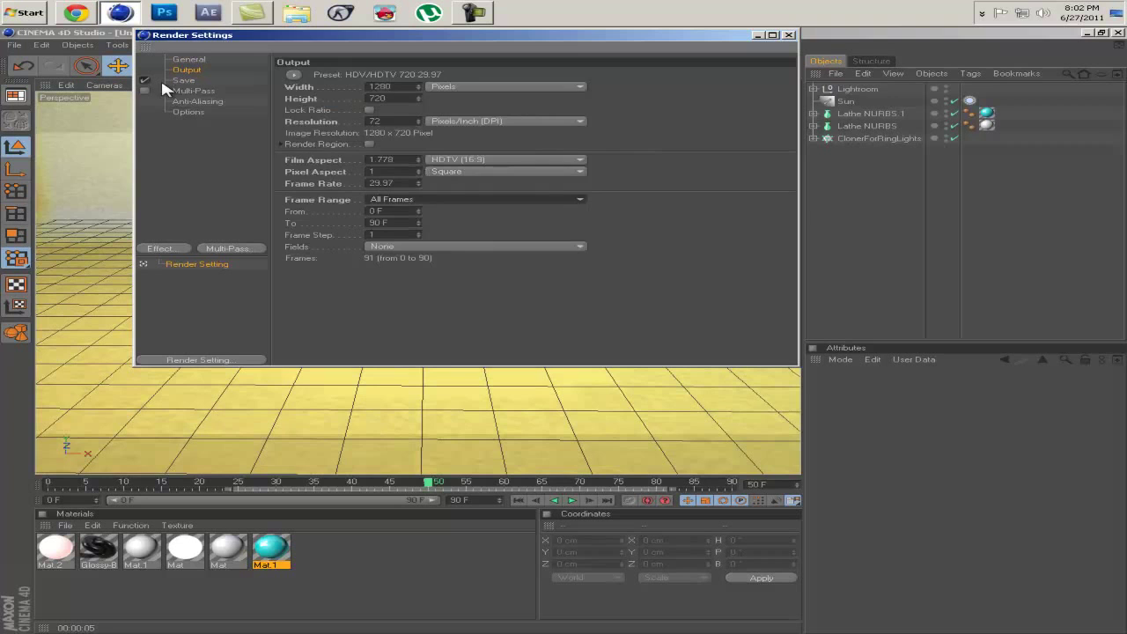
Step: Set the render save format to QuickTime Movie
{"action": "left_click", "coordinate": [186, 81]}
{"action": "left_click", "coordinate": [397, 108]}
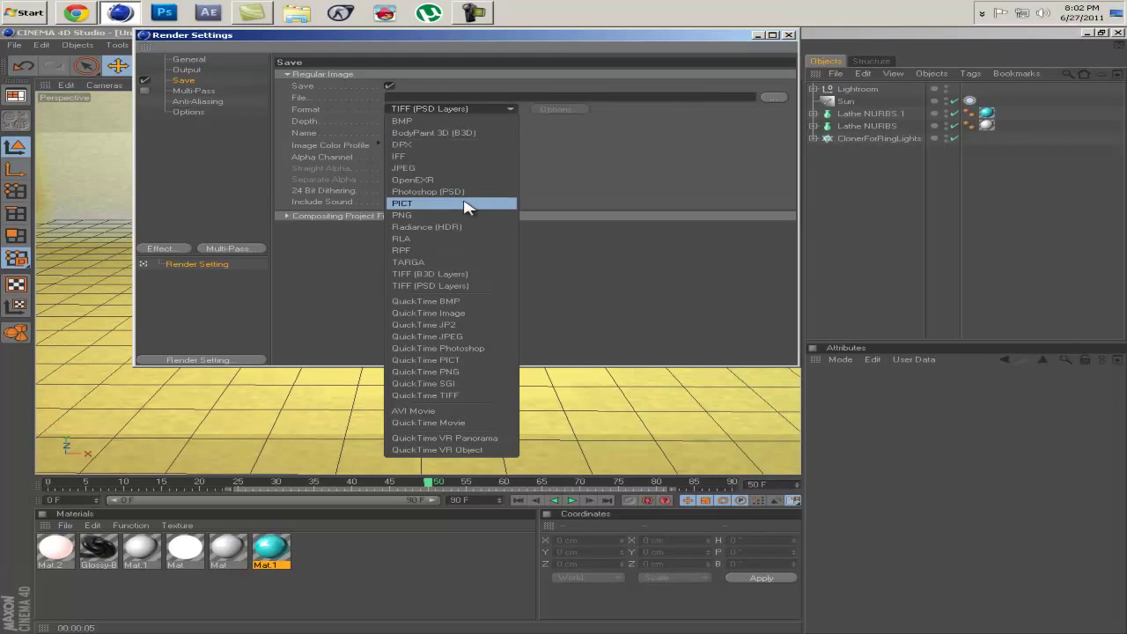
{"action": "left_click", "coordinate": [445, 423]}
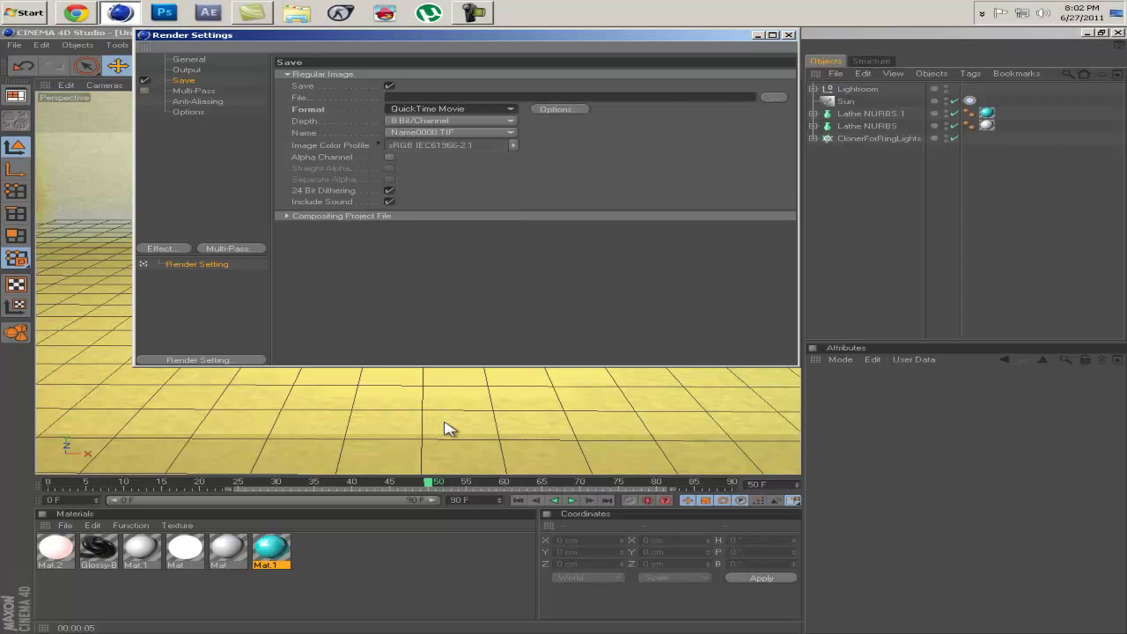
Step: Set anti-aliasing to Best with the Animation filter
{"action": "left_click", "coordinate": [195, 102]}
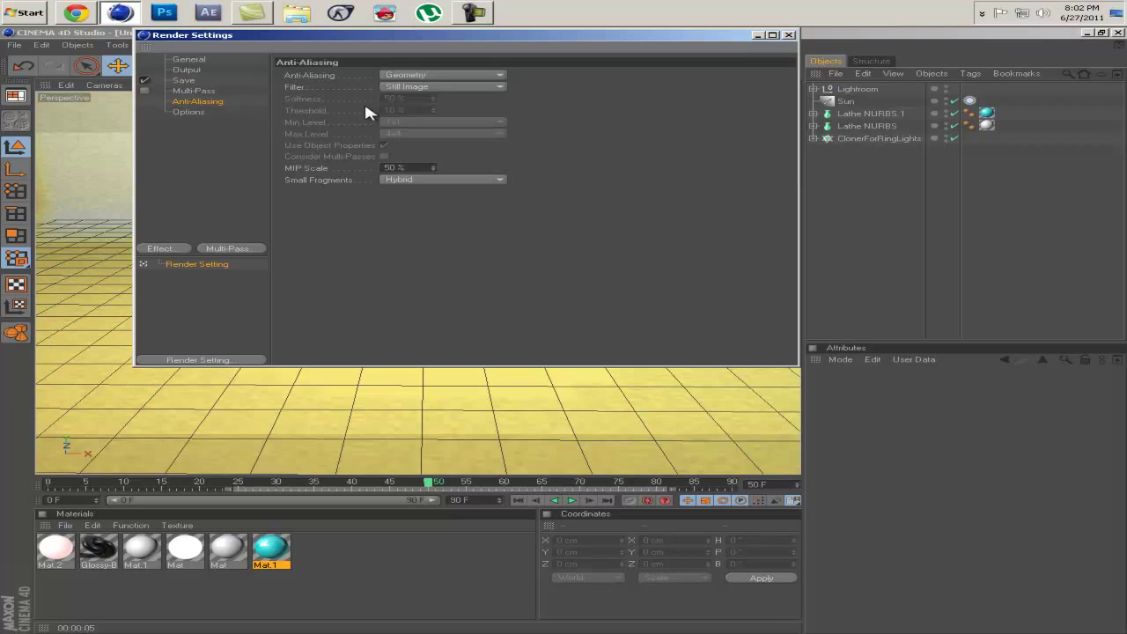
{"action": "left_click", "coordinate": [414, 75]}
{"action": "left_click", "coordinate": [405, 110]}
{"action": "left_click", "coordinate": [427, 86]}
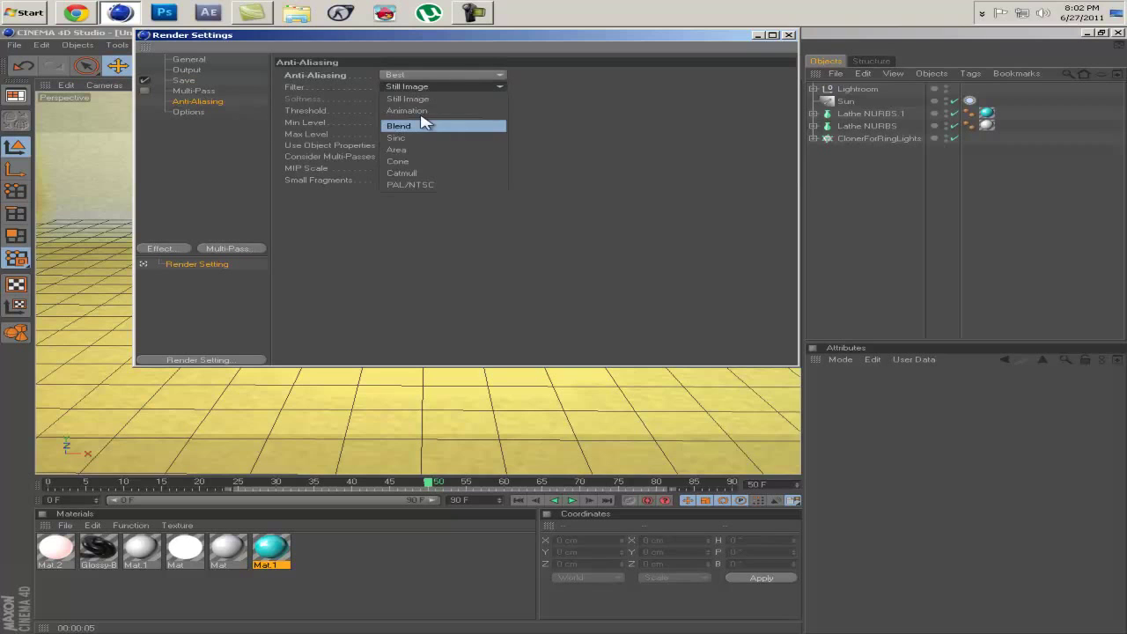
{"action": "left_click", "coordinate": [419, 110]}
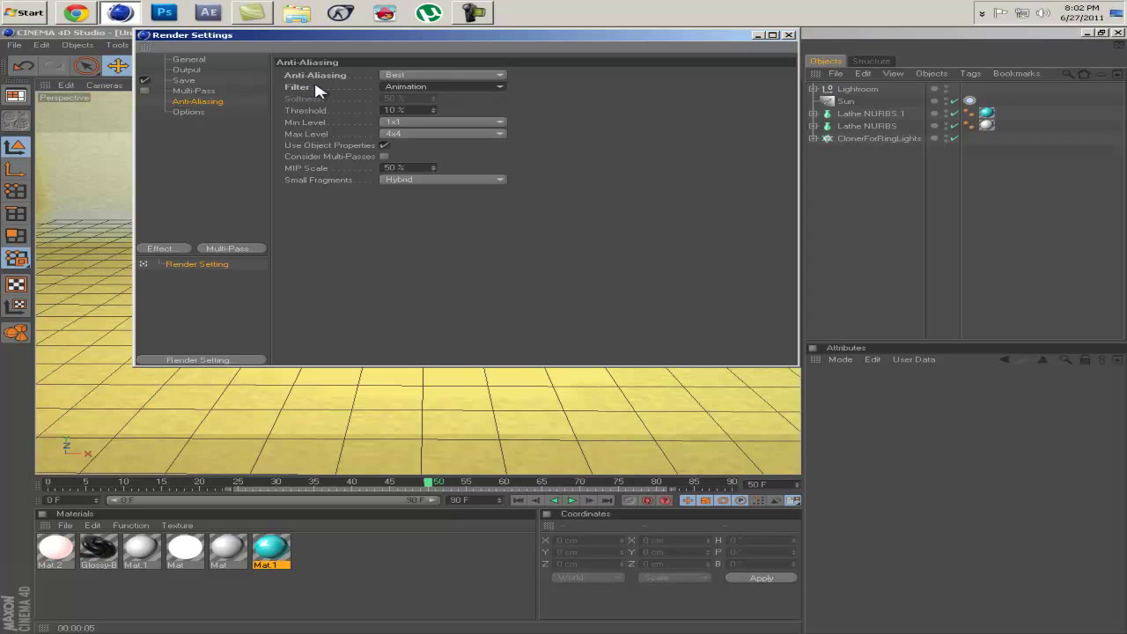
Step: Set ray depth to 6 and reflection depth to 2 in the render options
{"action": "left_click", "coordinate": [189, 112]}
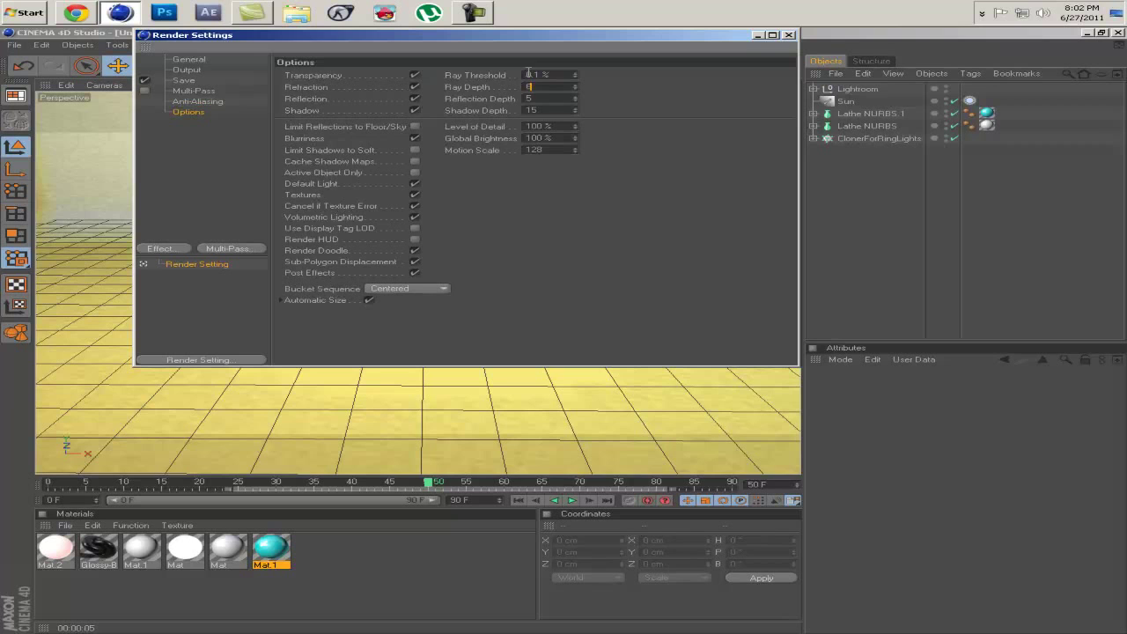
{"action": "type", "text": "6"}
{"action": "type", "text": "2"}
{"action": "key", "text": "Return"}
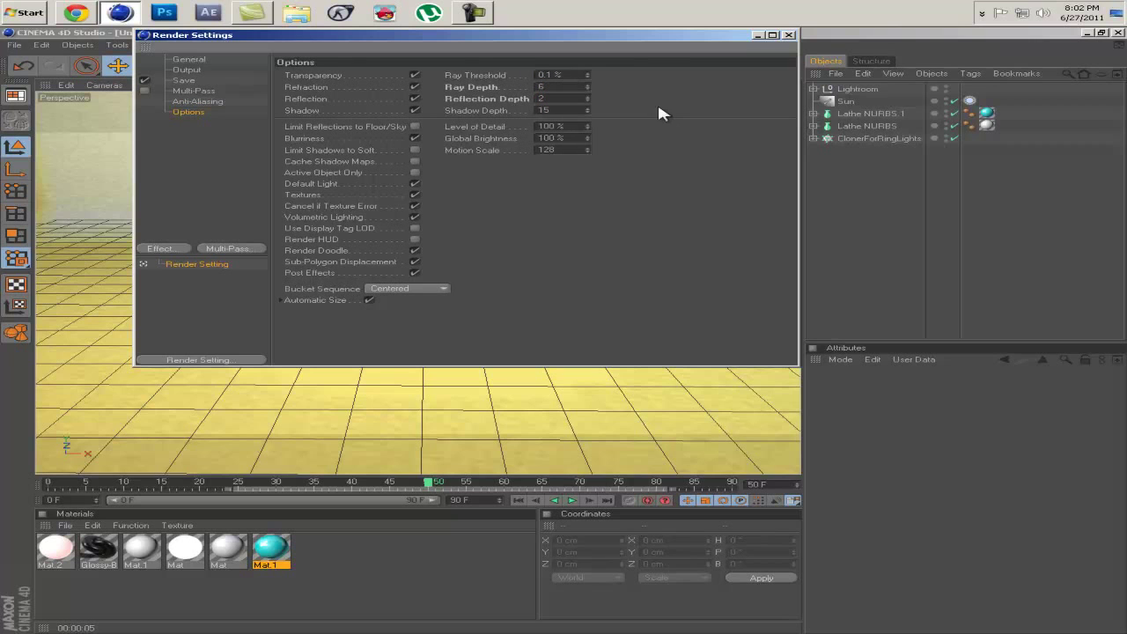
Step: Add Ambient Occlusion and Depth of Field with 10% blur strength, then close Render Settings
{"action": "left_click", "coordinate": [181, 251]}
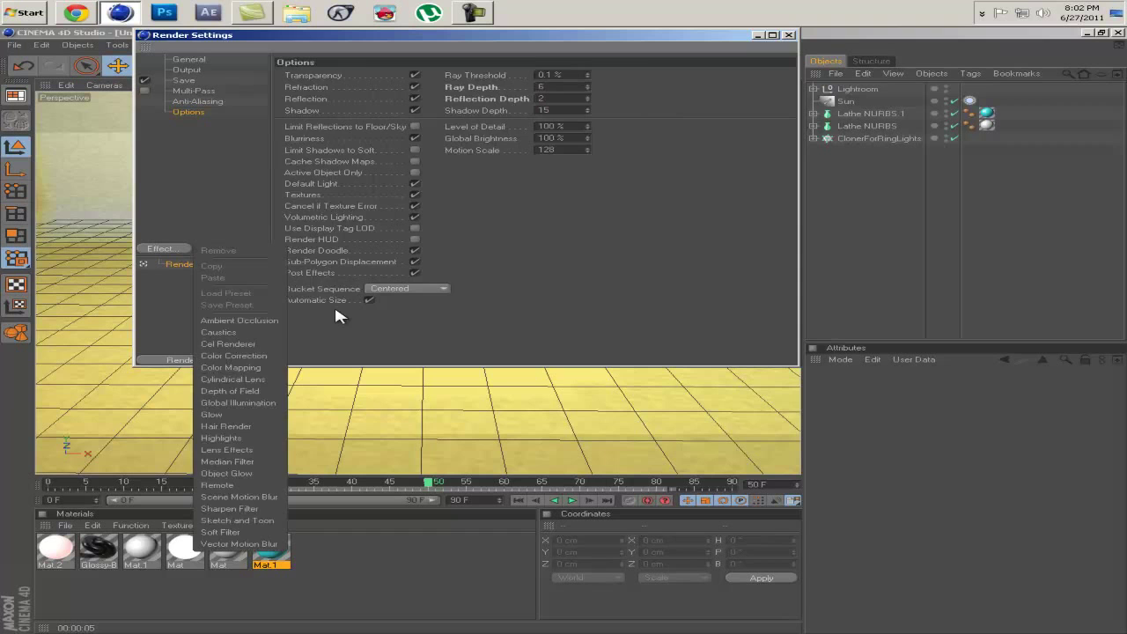
{"action": "left_click", "coordinate": [240, 321]}
{"action": "right_click", "coordinate": [198, 250]}
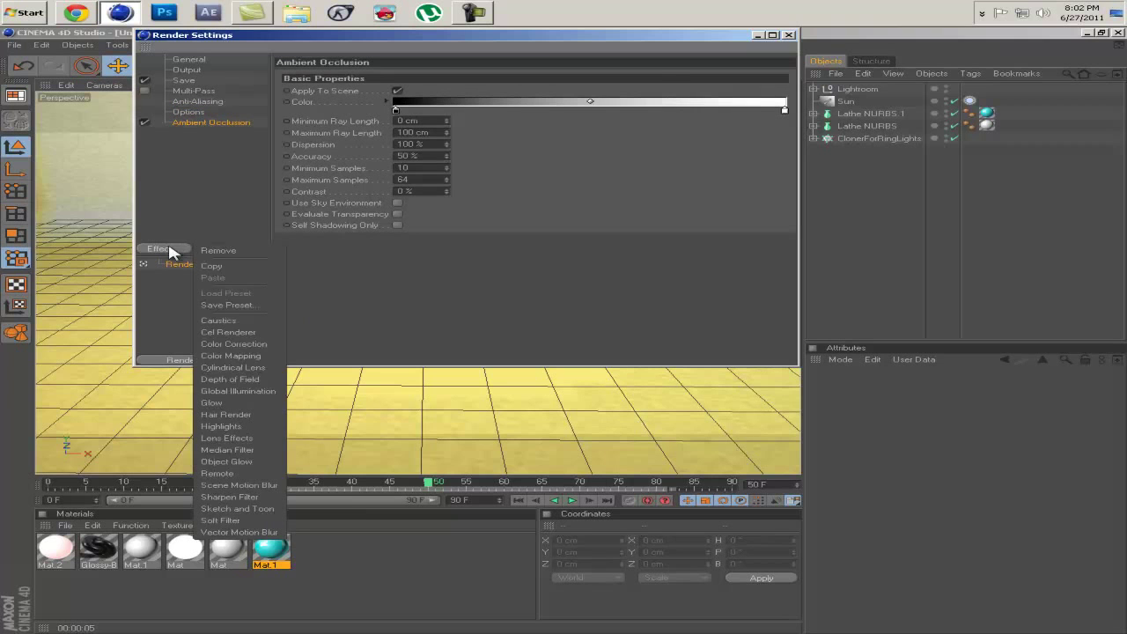
{"action": "left_click", "coordinate": [231, 379]}
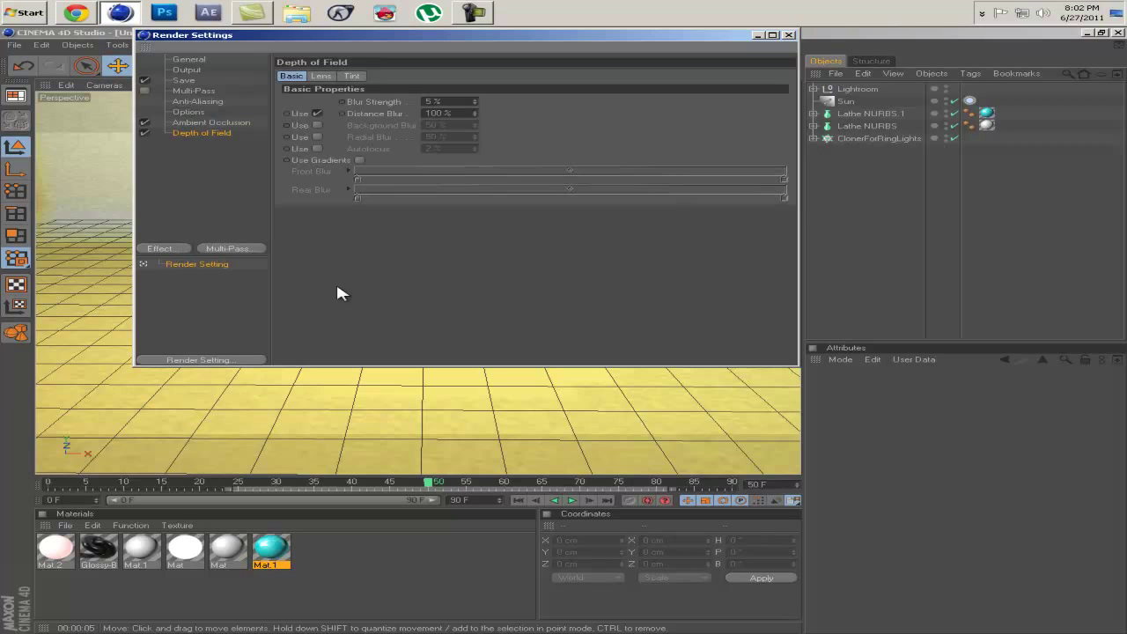
{"action": "left_click", "coordinate": [475, 100]}
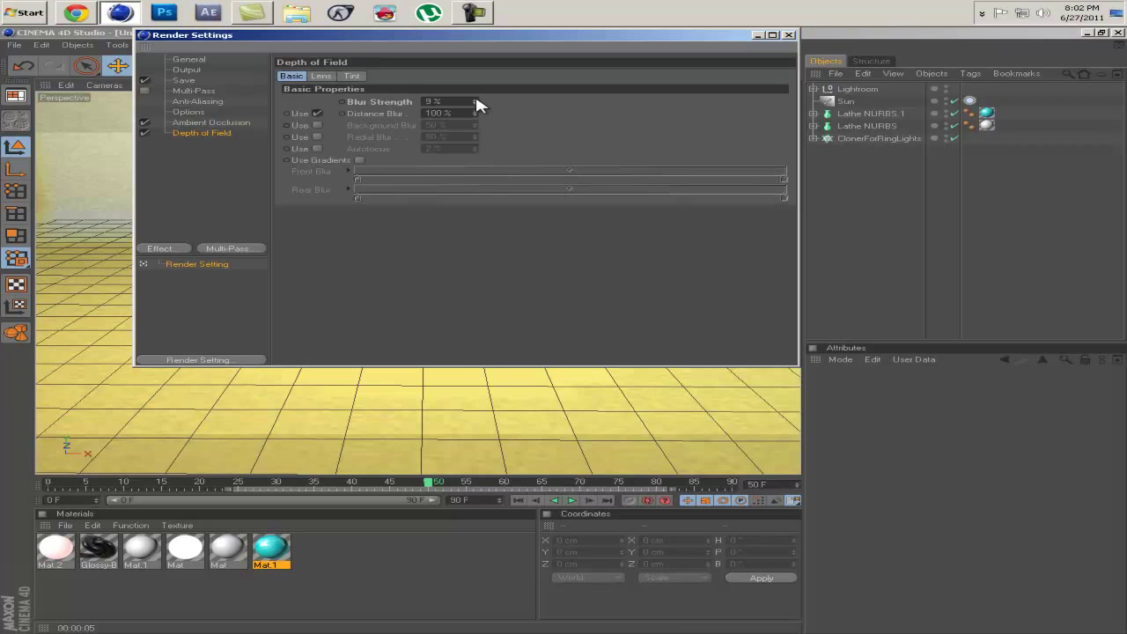
{"action": "left_click", "coordinate": [475, 100]}
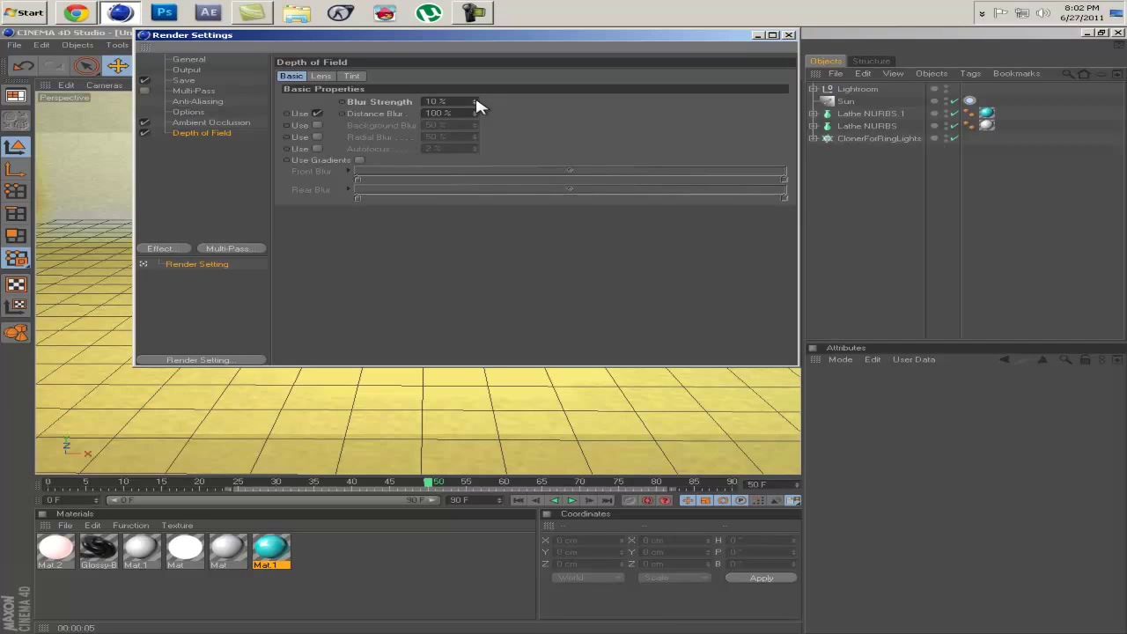
{"action": "left_click", "coordinate": [790, 36]}
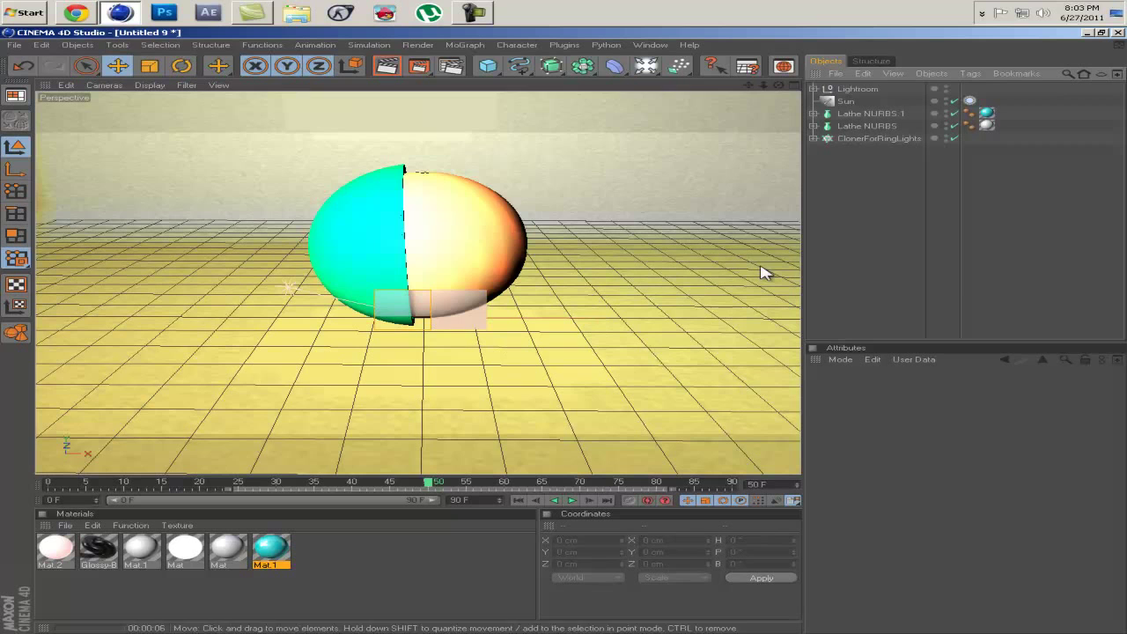
{"action": "left_click", "coordinate": [423, 67]}
{"action": "left_click", "coordinate": [494, 78]}
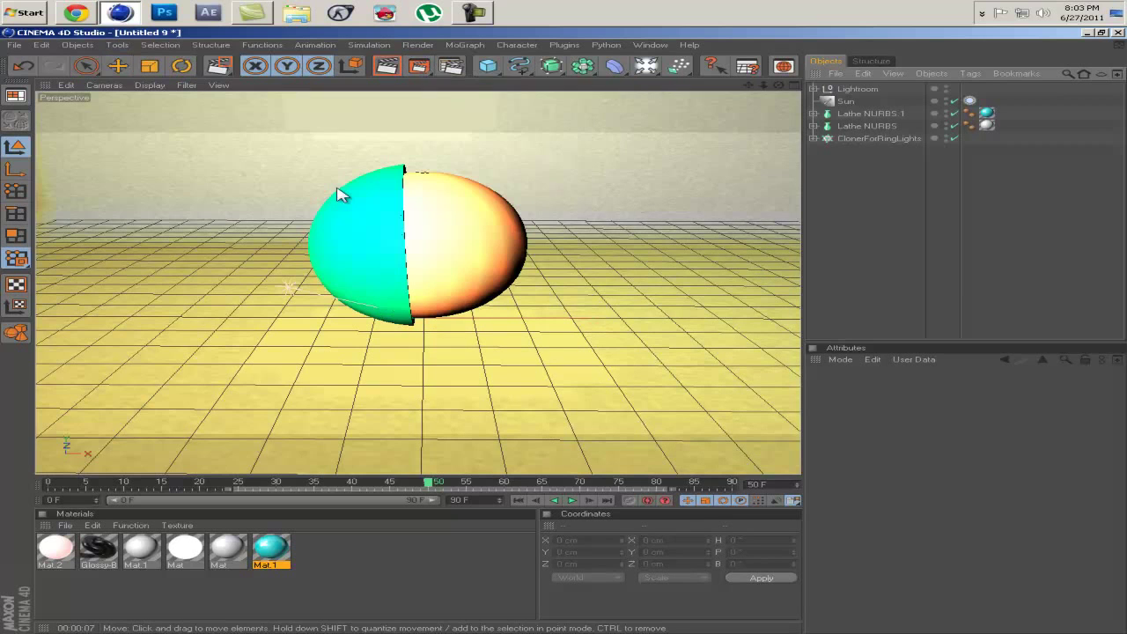
{"action": "left_click_drag", "start_coordinate": [244, 156], "coordinate": [602, 343]}
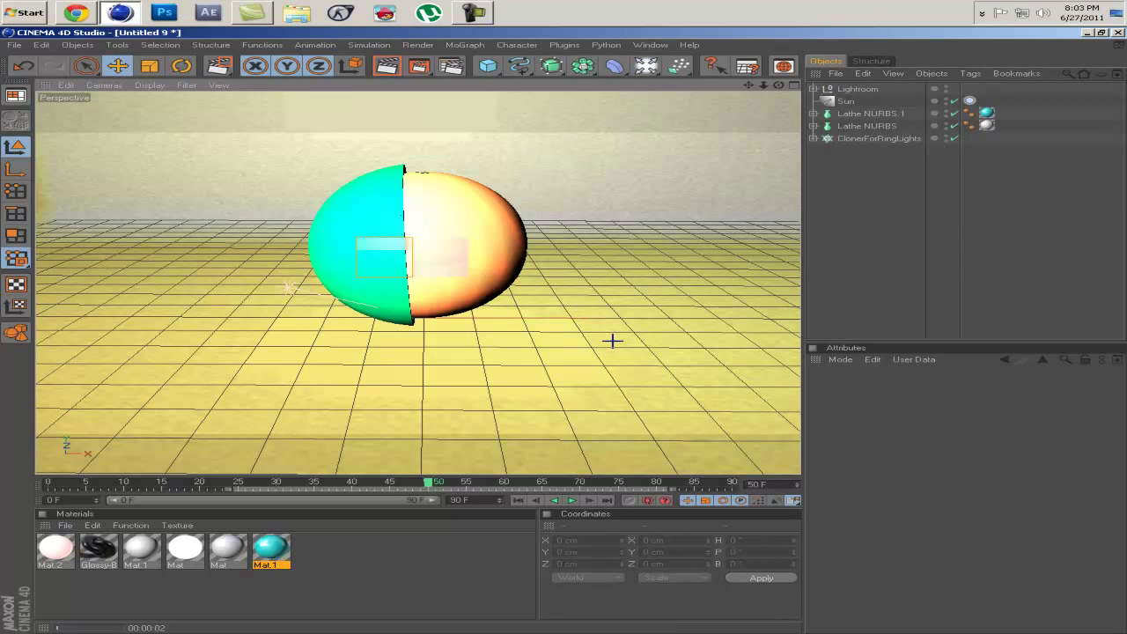
{"action": "left_click", "coordinate": [480, 14]}
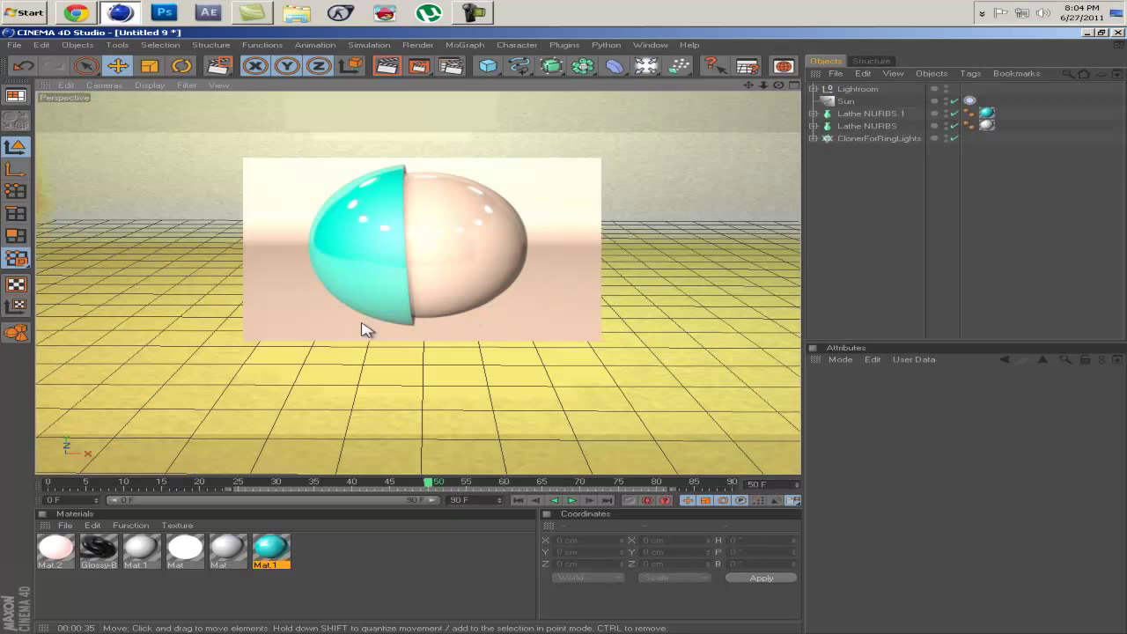
{"action": "left_click", "coordinate": [889, 172]}
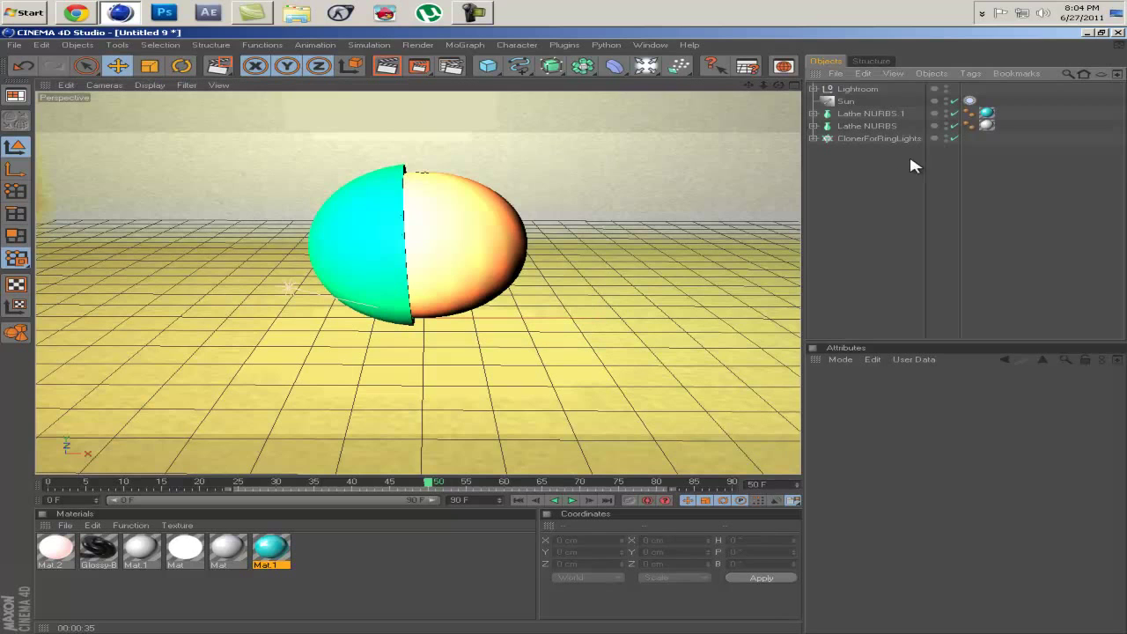